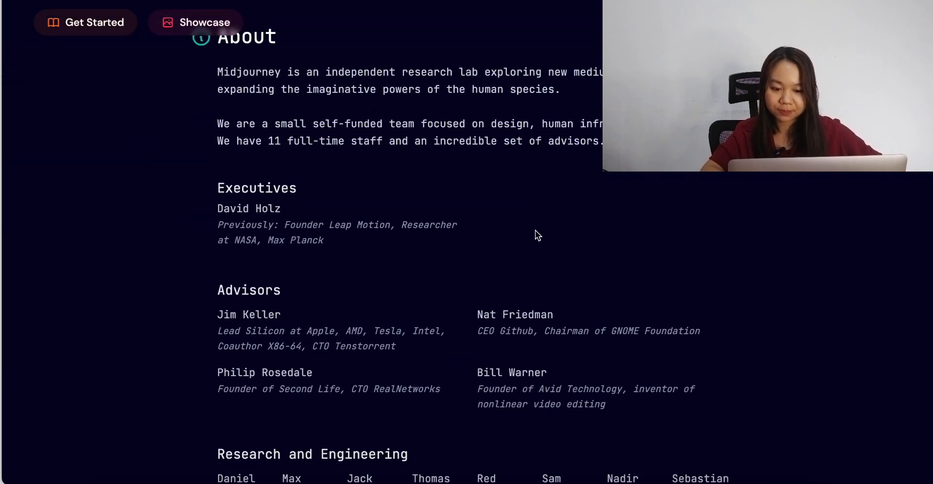
Step: Look over Midjourney's About page, switch to Discord, and browse the Midjourney server's channel list down to the newcomer rooms
scroll(535, 191, "down", 18)
scroll(535, 191, "up", 20)
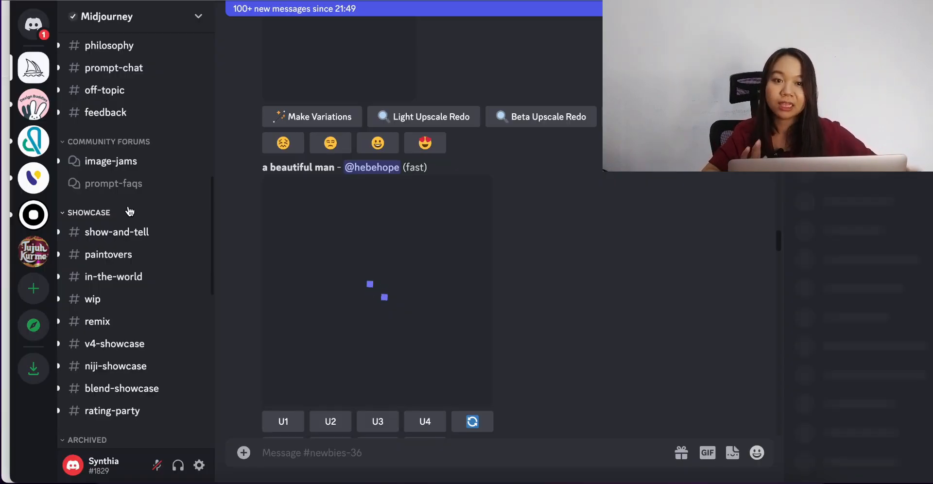
scroll(100, 272, "down", 3)
scroll(117, 184, "down", 7)
scroll(116, 184, "up", 15)
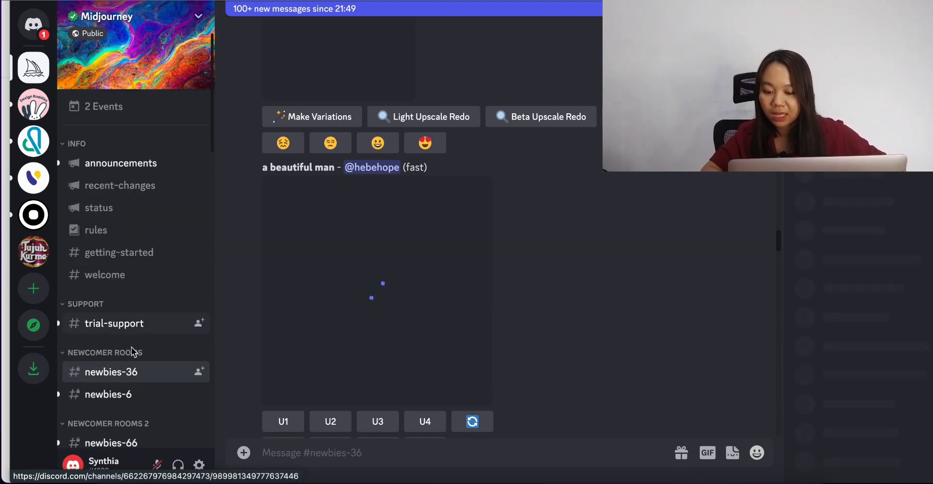
scroll(134, 339, "down", 5)
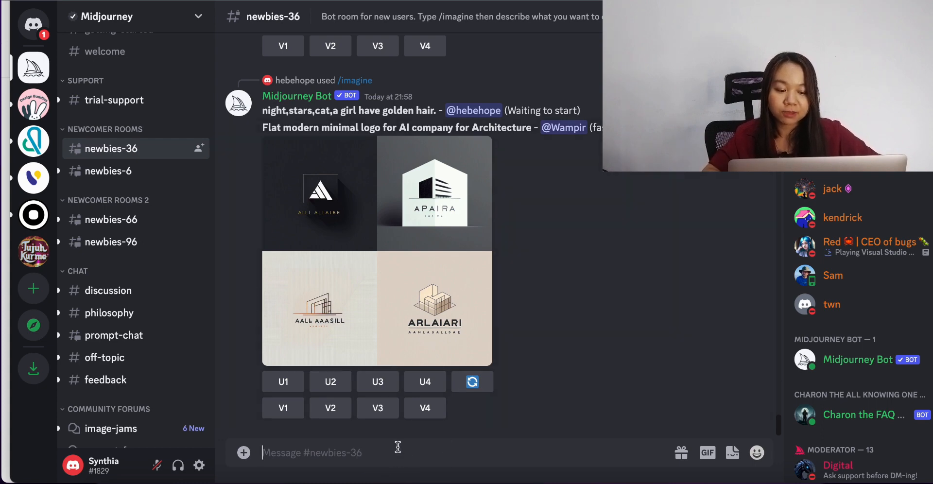
Step: Submit the /imagine prompt "modern website for sell house --v 4 --stylize 500" in the newbies-36 channel
type("/i")
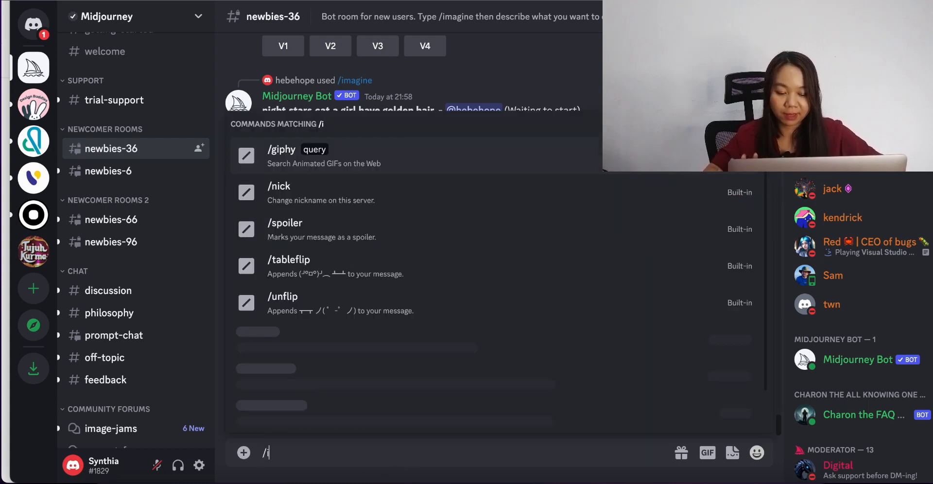
type("mag")
left_click(409, 416)
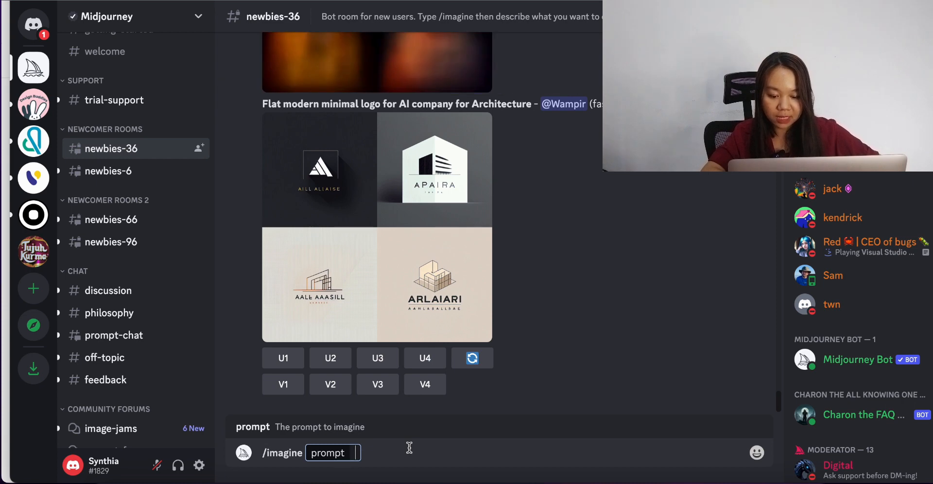
type("moder")
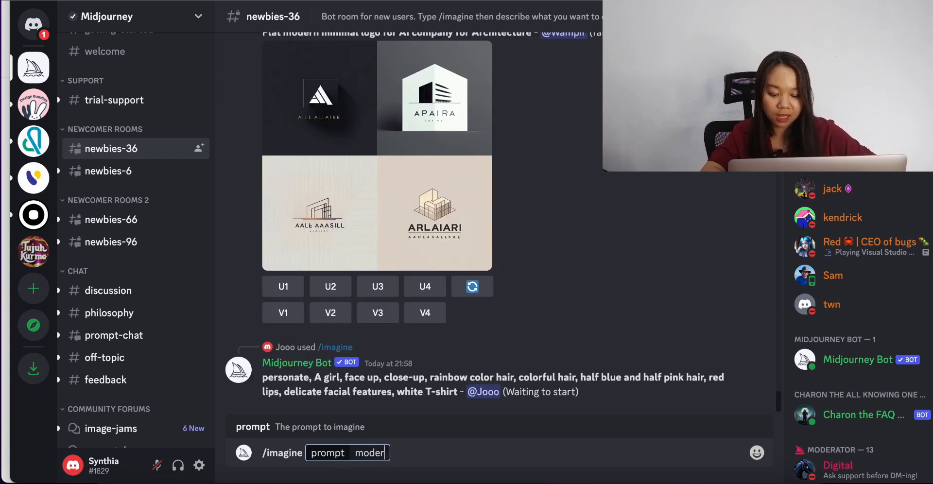
type("n website")
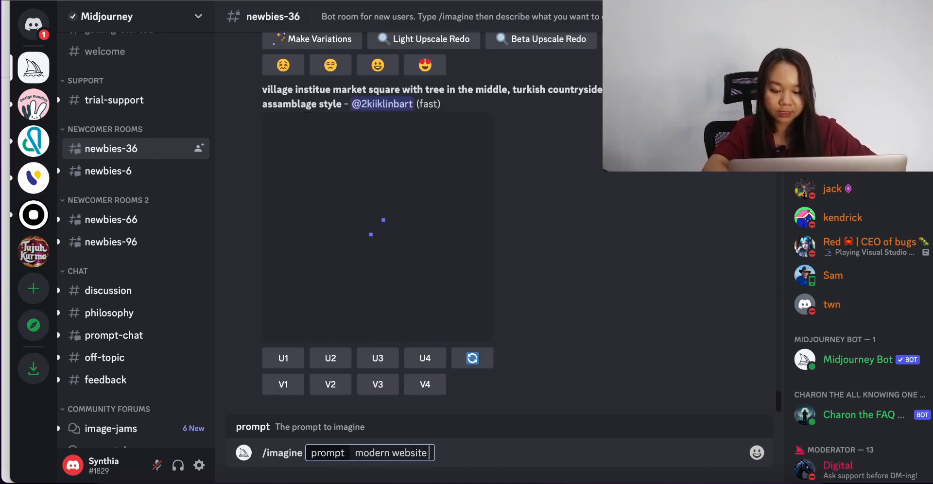
type(" for sell house")
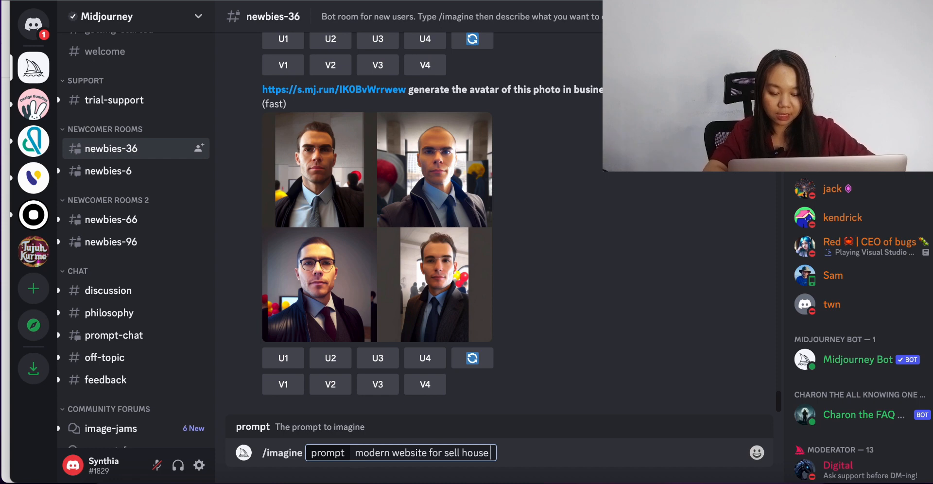
type(" --v 4")
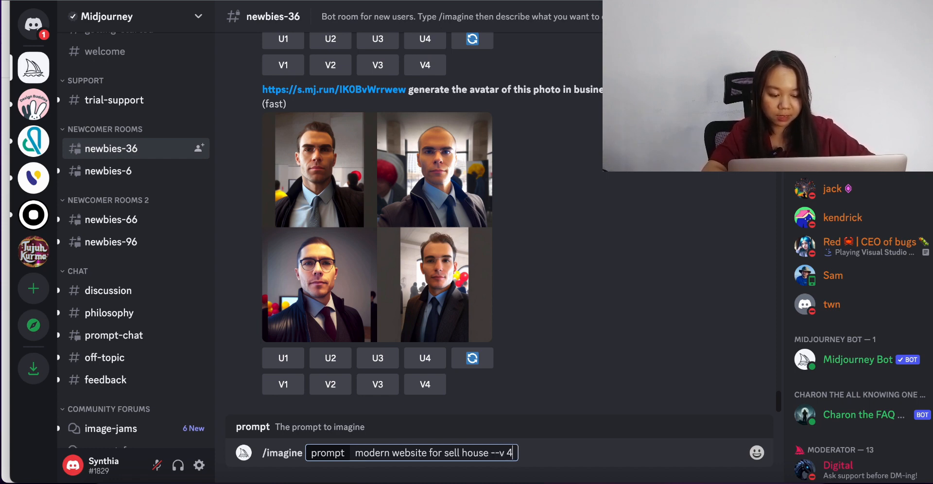
type(" --")
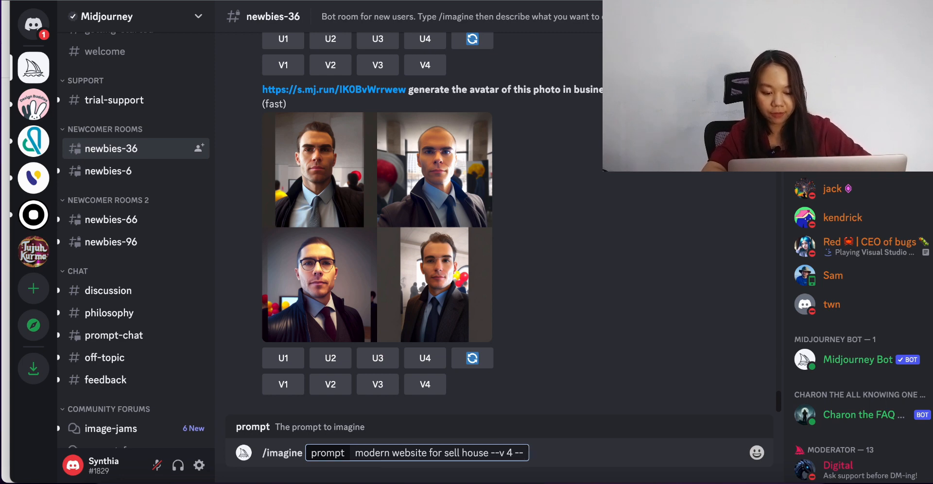
type("stylize 500")
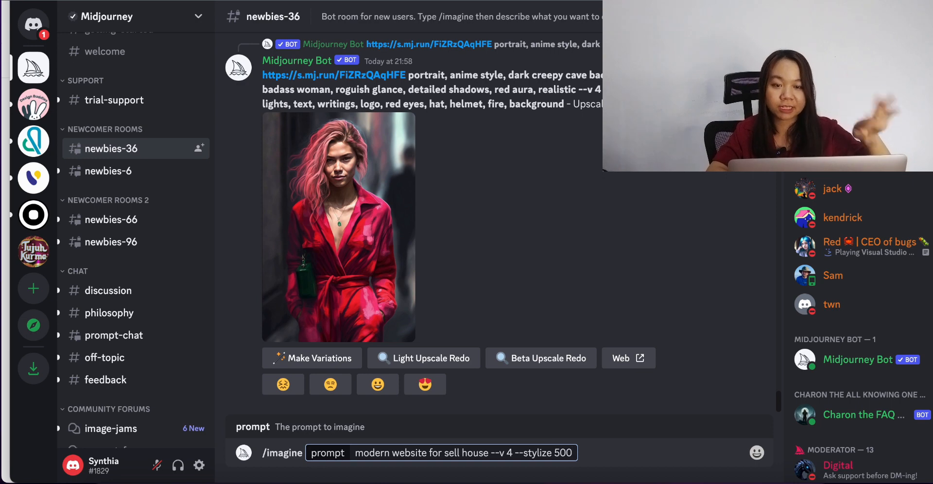
key("Return")
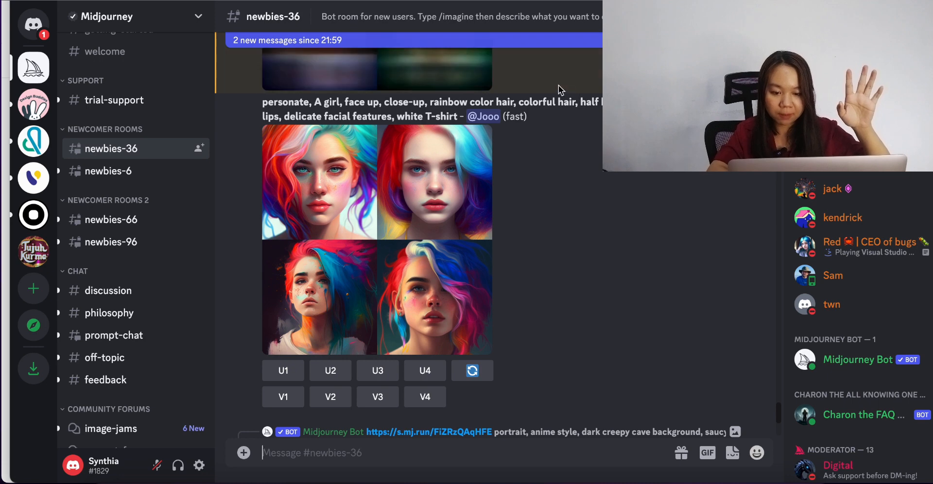
Step: Find the house website image grid among the channel's messages and inspect it enlarged at different stages of rendering
scroll(560, 90, "up", 2)
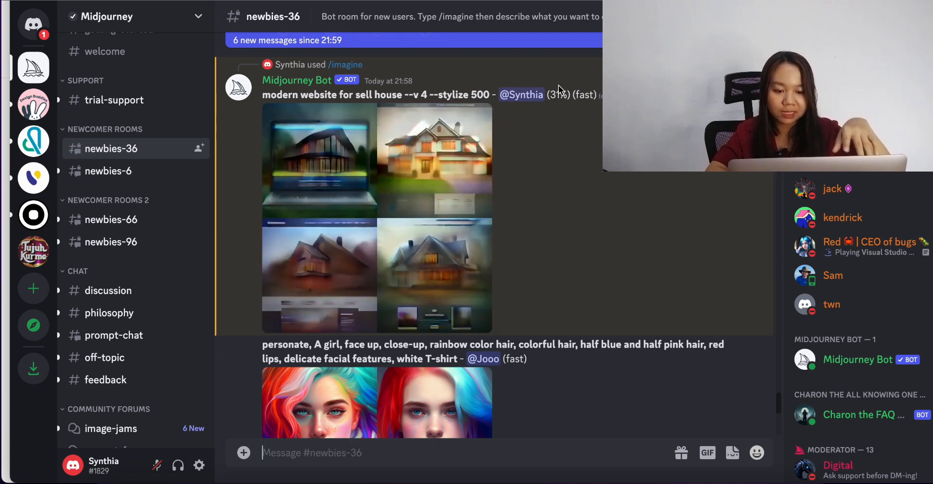
left_click(347, 124)
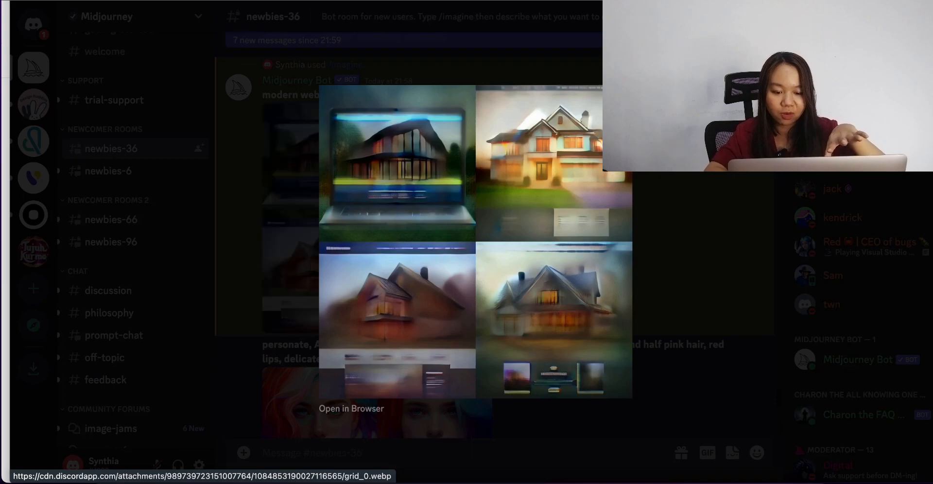
left_click(681, 156)
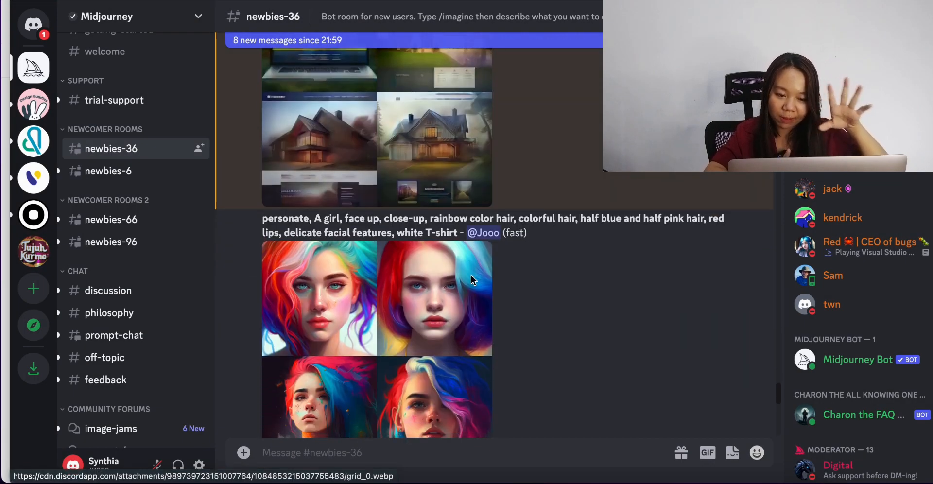
scroll(471, 275, "up", 5)
scroll(467, 284, "down", 12)
scroll(468, 284, "up", 7)
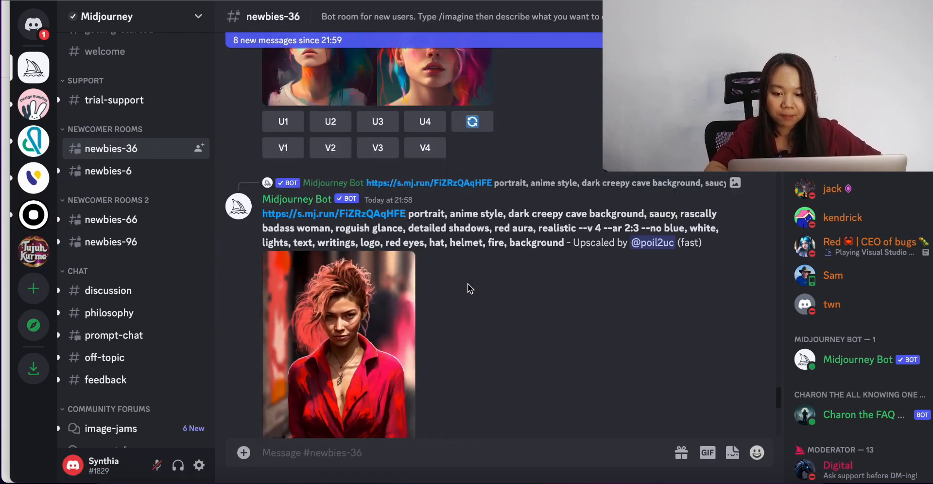
scroll(467, 284, "up", 3)
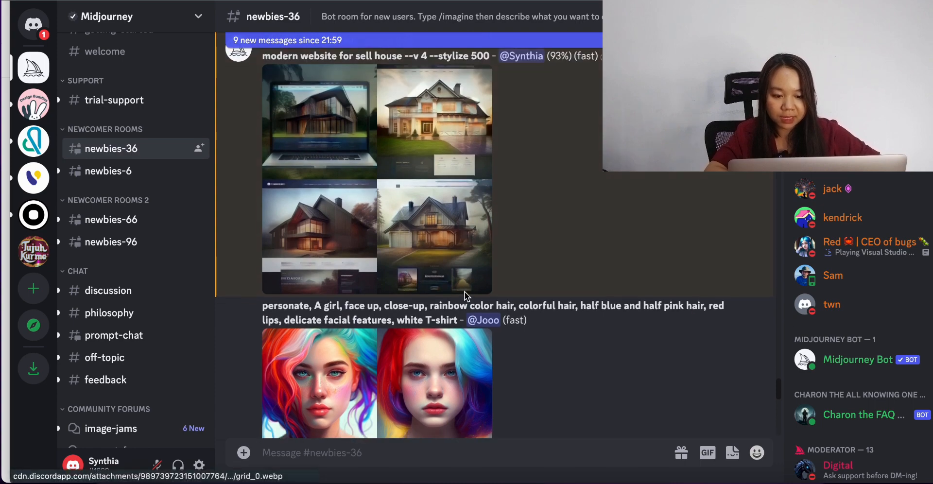
left_click(438, 203)
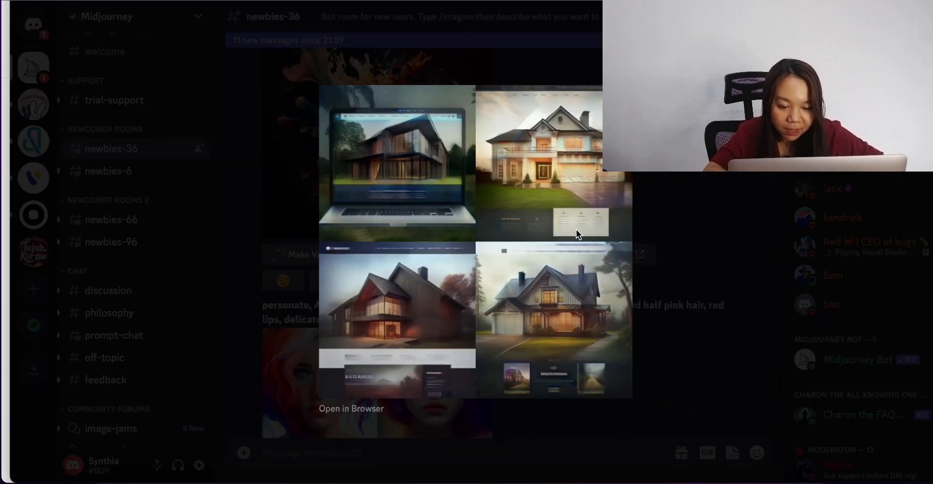
left_click(683, 163)
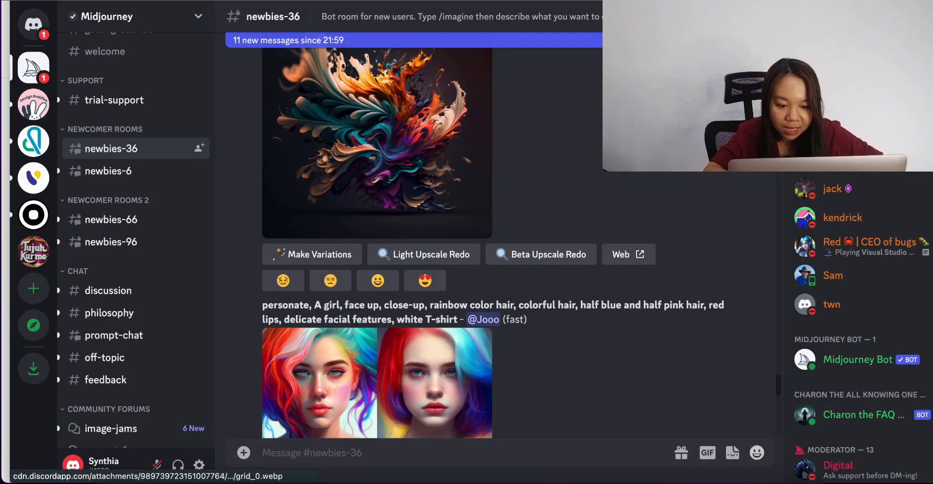
Step: Start a new /imagine prompt reading "beautiful website for sell house, ui, ux, ui/ux, website"
scroll(564, 288, "down", 20)
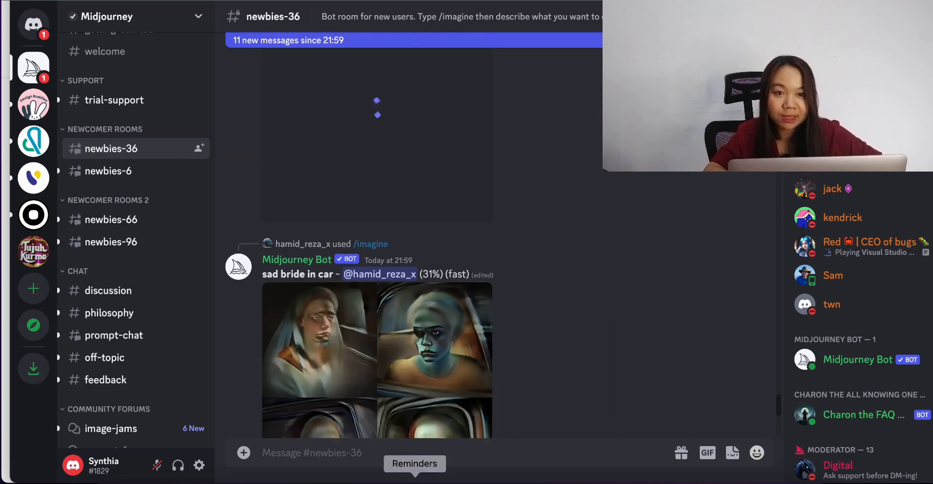
type("/ima")
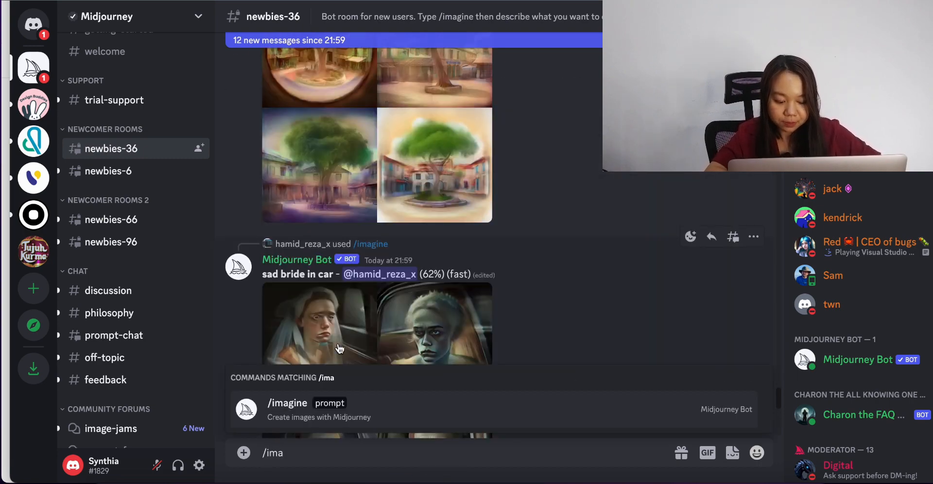
left_click(335, 389)
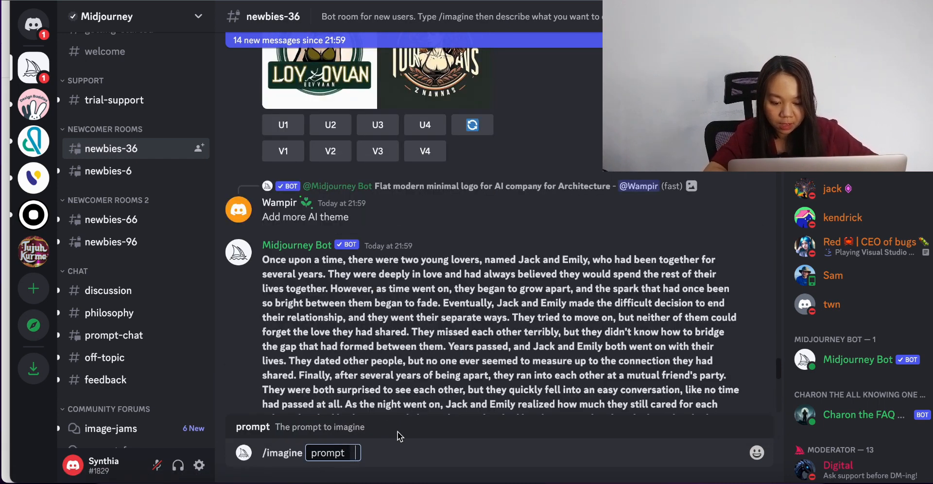
type("modern website")
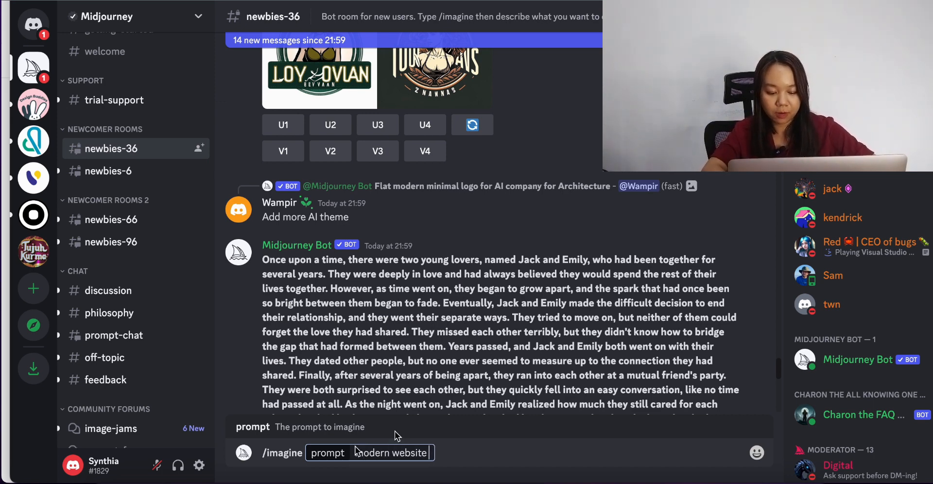
double_click(366, 452)
type("beautiful")
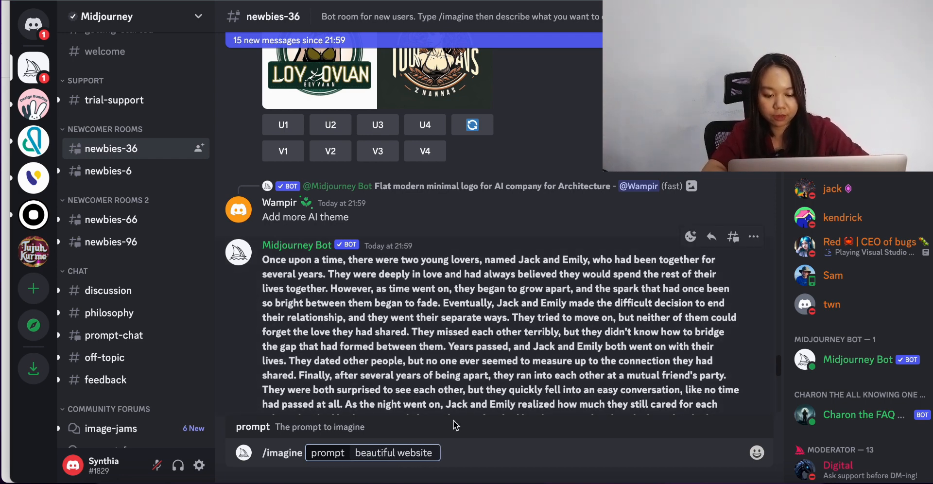
type(" for s")
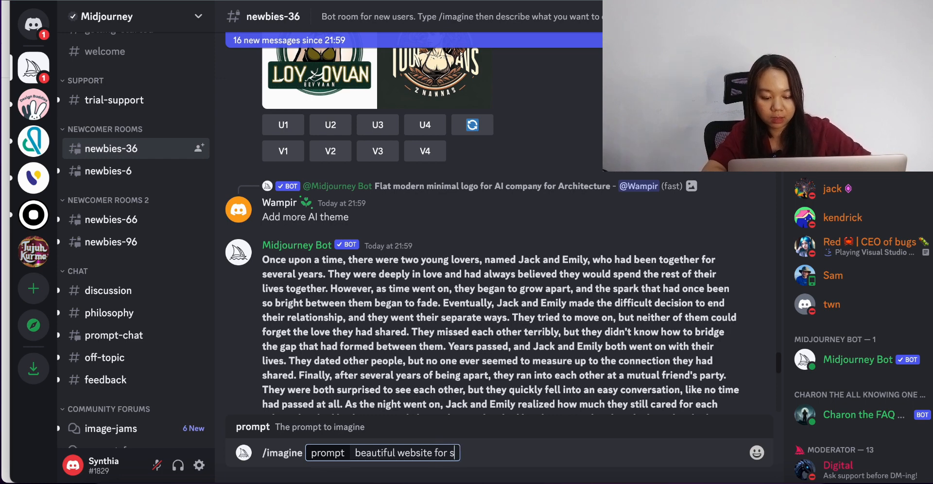
type("ell hous")
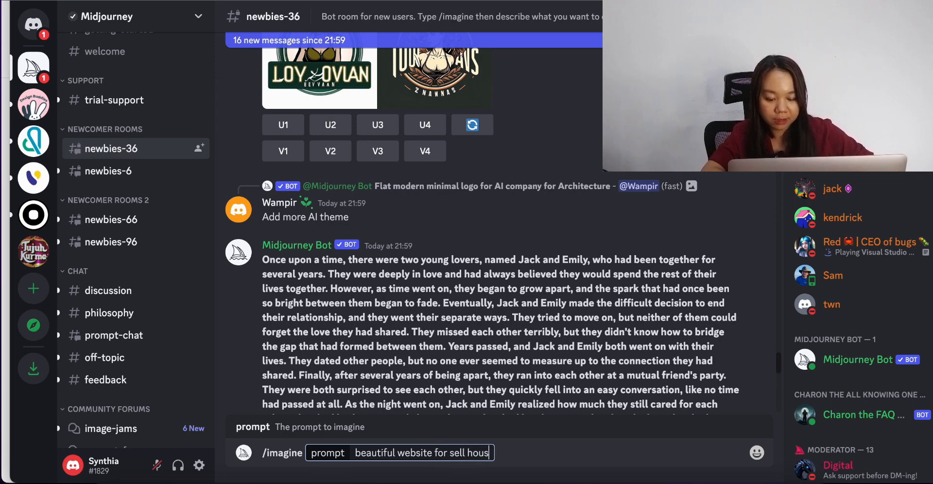
type("e, ui, ux, ui/ux, e")
type("ebsite")
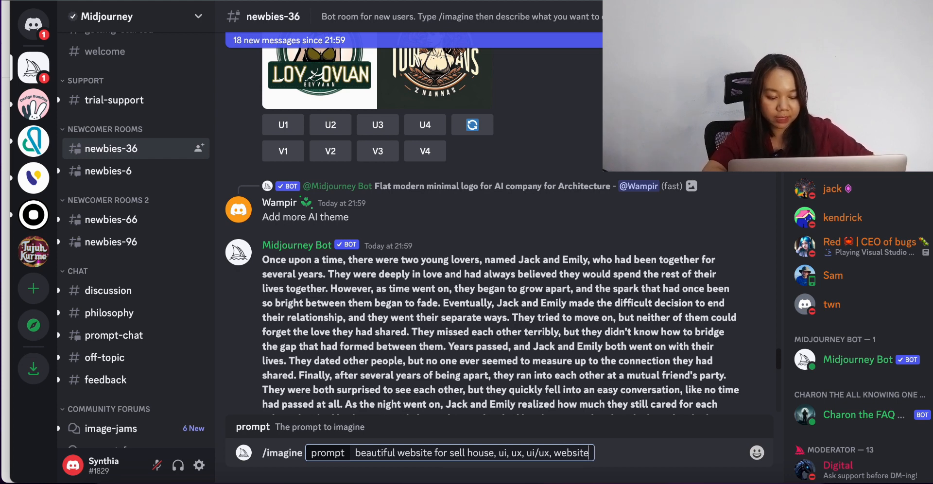
Step: Extend the prompt with the colour and style keywords "white, blue, modern"
type(", whi")
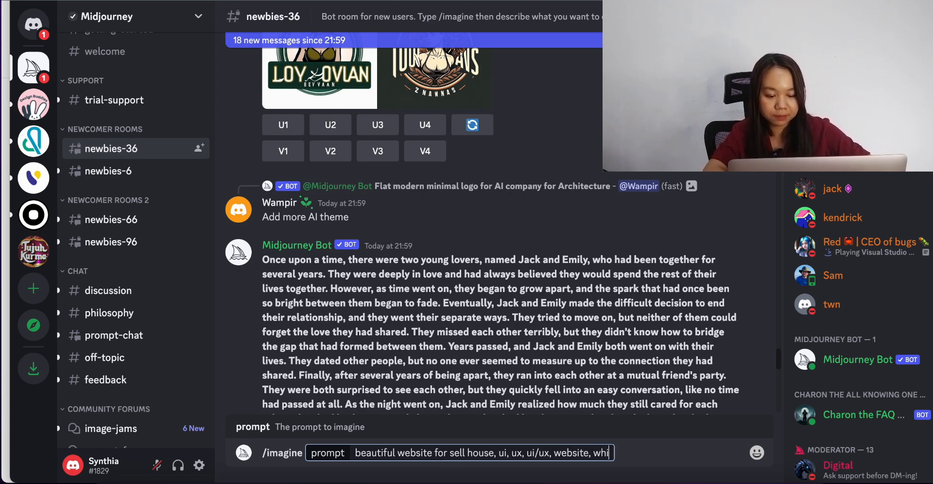
type("te ,bl")
key("BackSpace")
key("BackSpace")
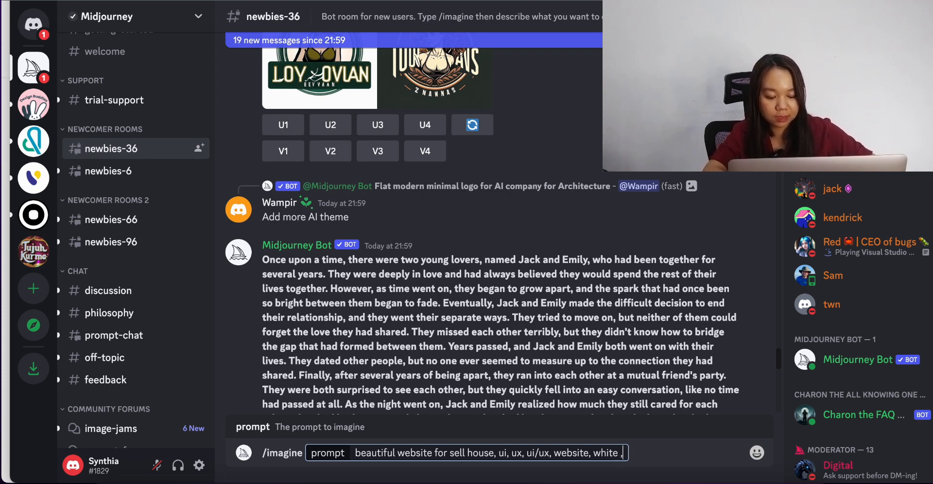
key("BackSpace")
left_click(628, 452)
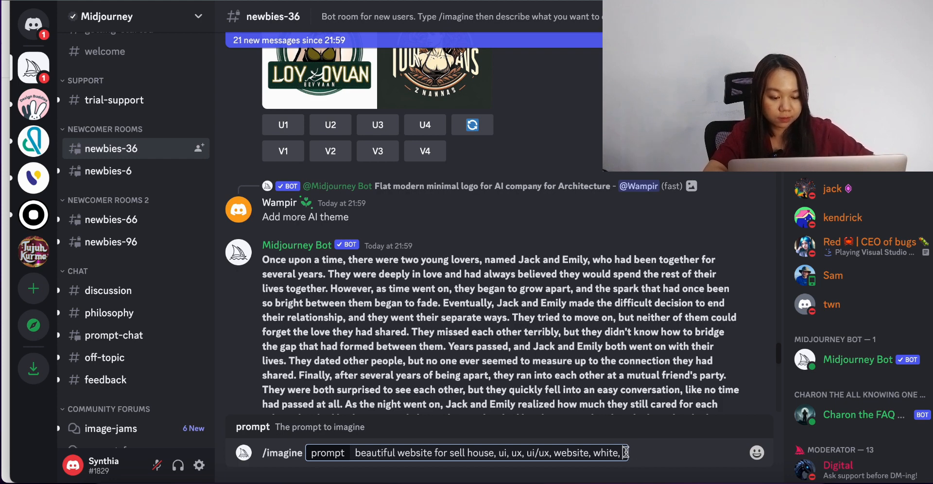
type("blue")
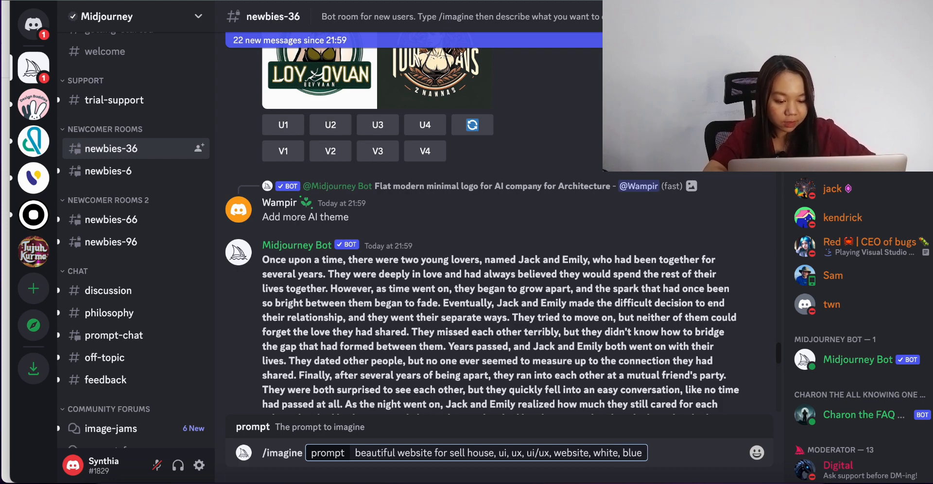
type(", f")
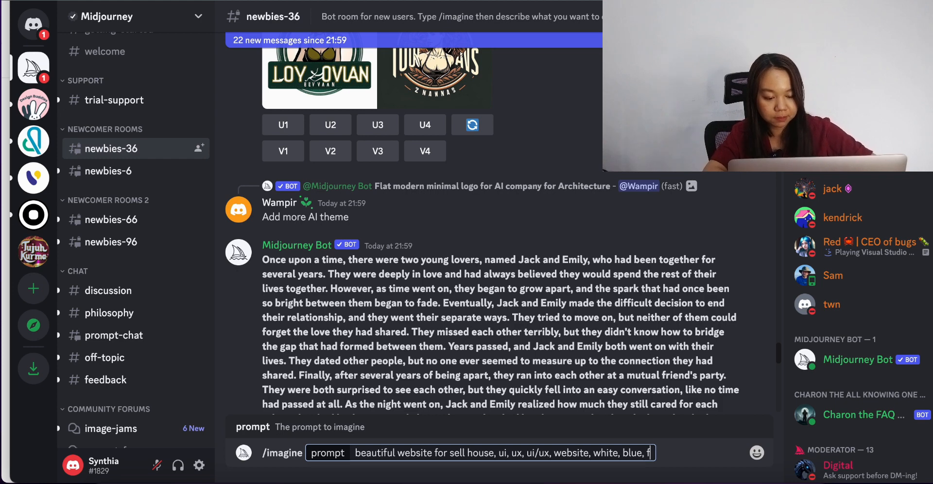
type("mofe")
key("BackSpace")
key("BackSpace")
type("dern")
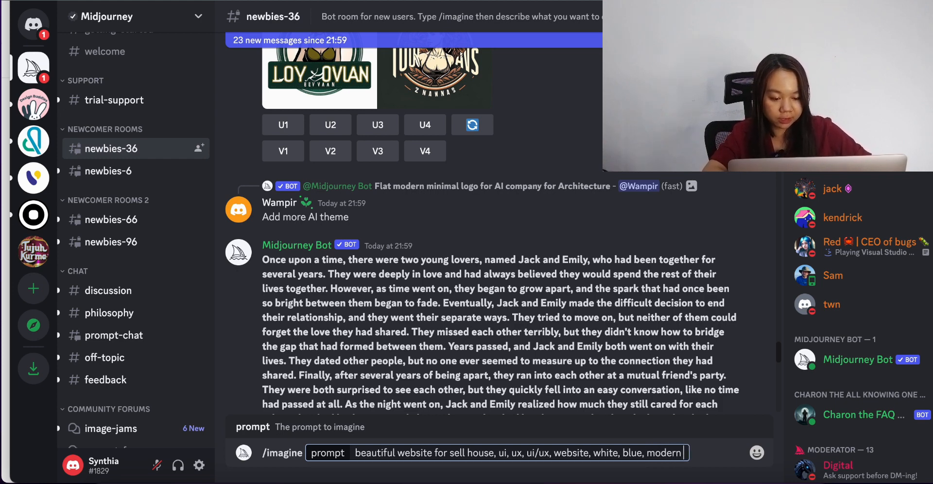
Step: Append the parameters "--v4 --stylize 500" to the house website prompt and submit it
type(" --")
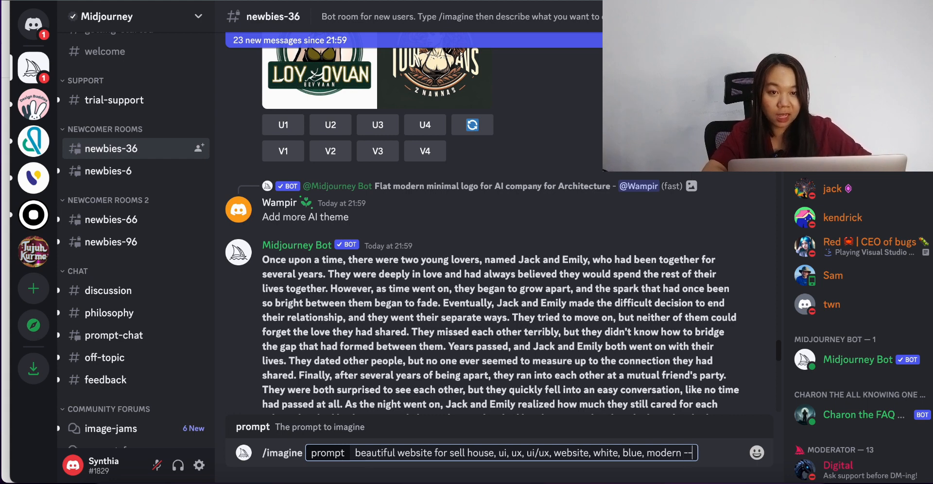
type("v4 --styly")
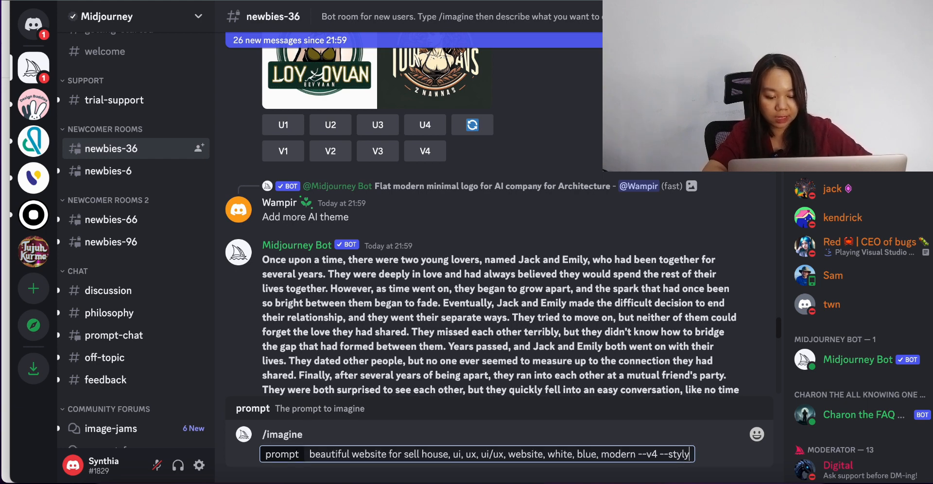
key("BackSpace")
type("ze")
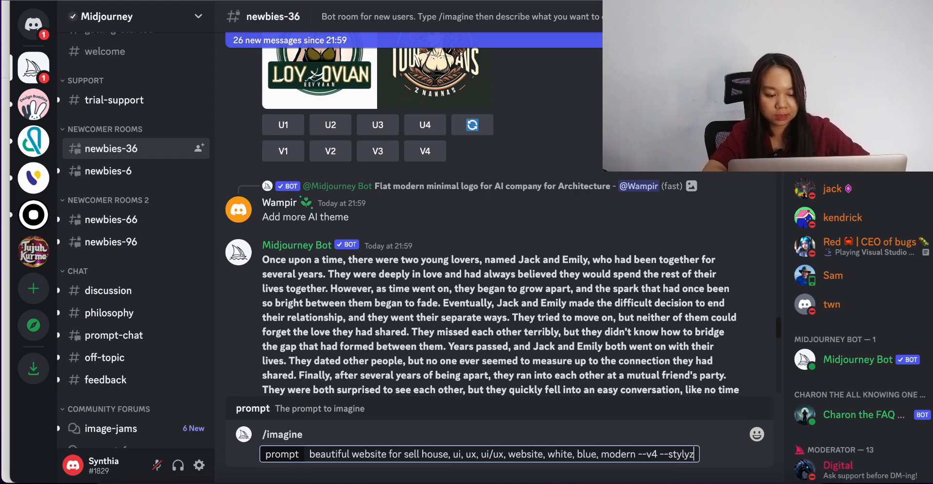
key("BackSpace")
key("BackSpace")
key("BackSpace")
key("BackSpace")
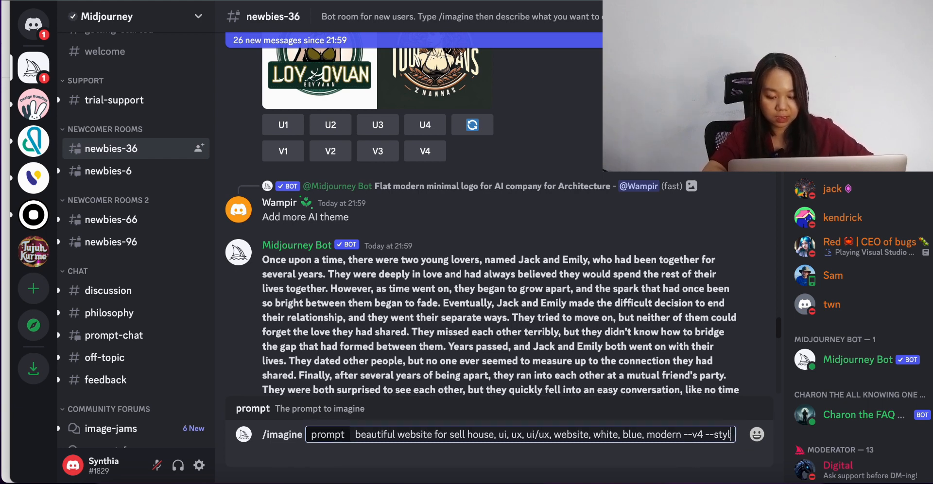
type("yli")
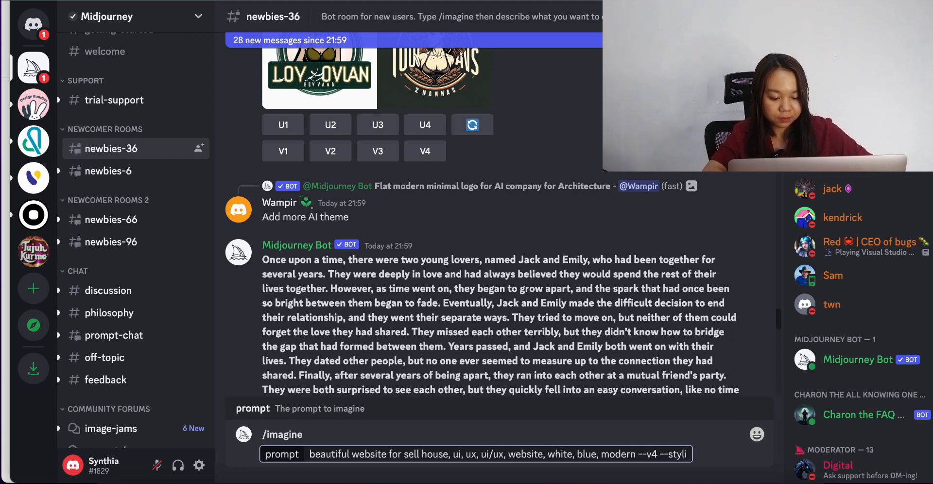
type("ze 5")
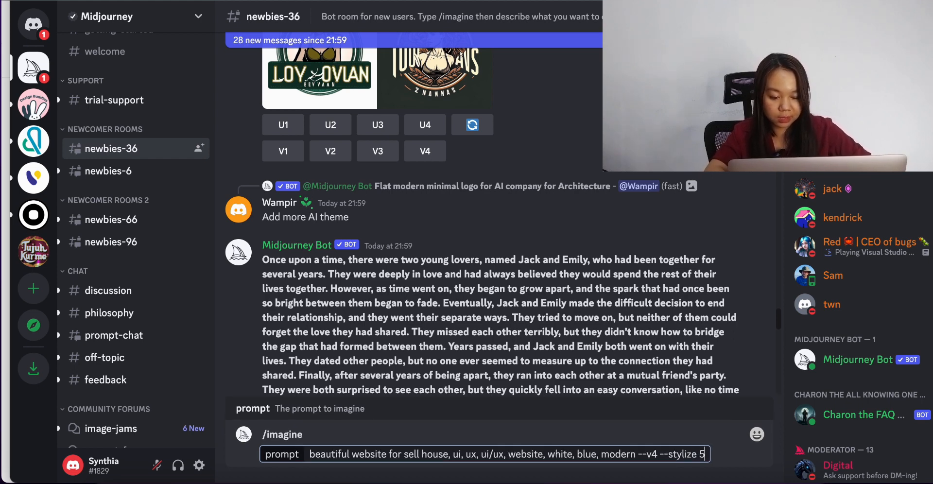
type("00")
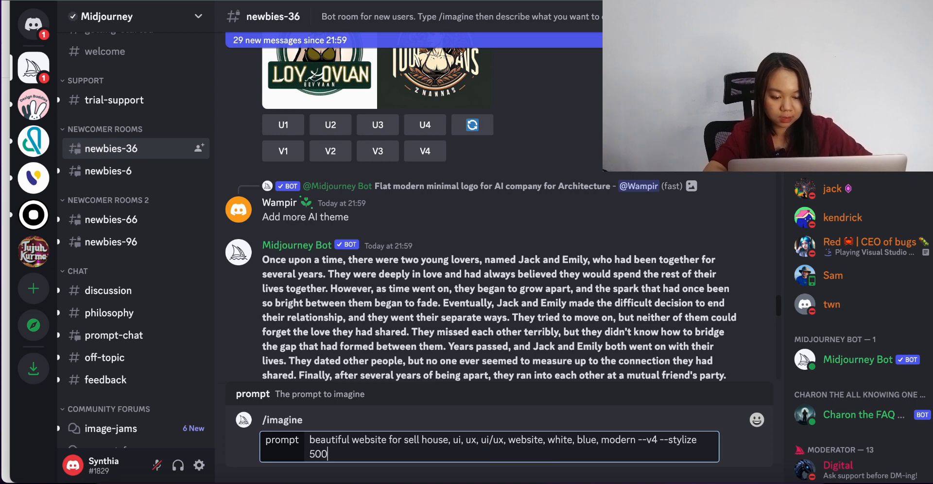
key("Return")
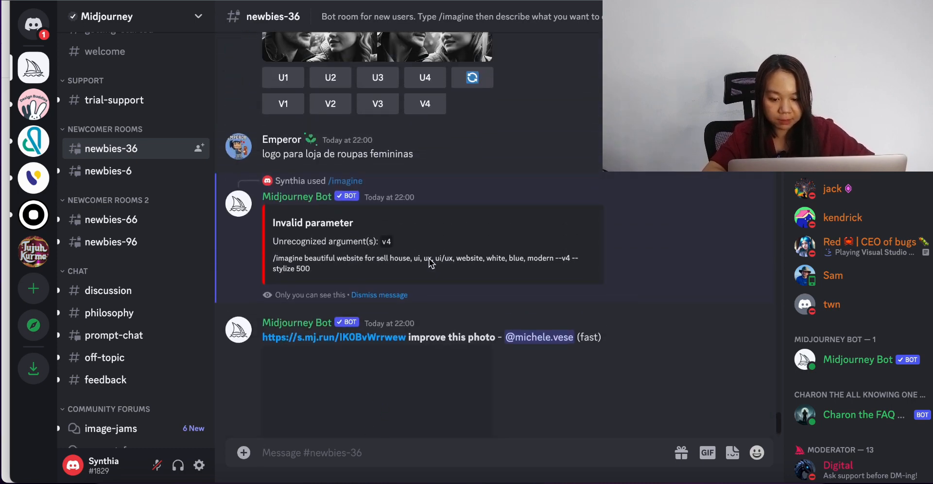
Step: Start a new /imagine command with the previous house website prompt and replace its opening word "beautiful" with "modern"
scroll(429, 258, "up", 1)
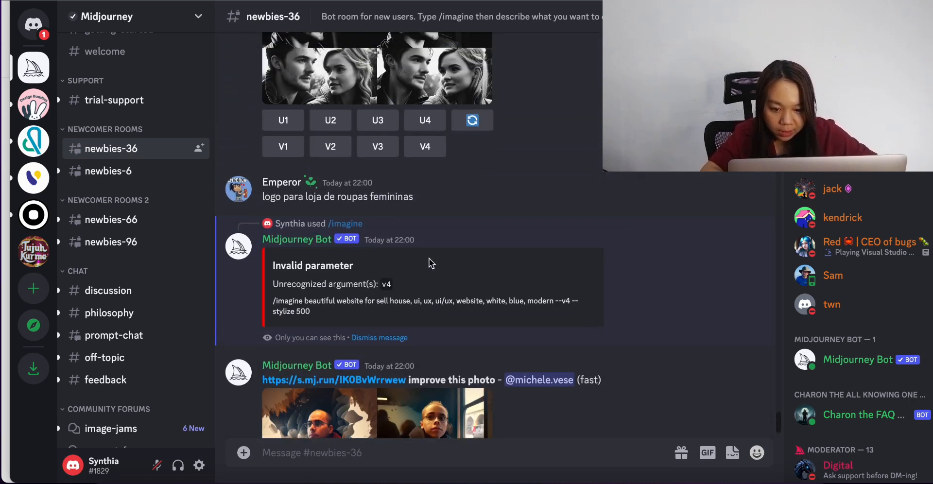
scroll(428, 258, "up", 1)
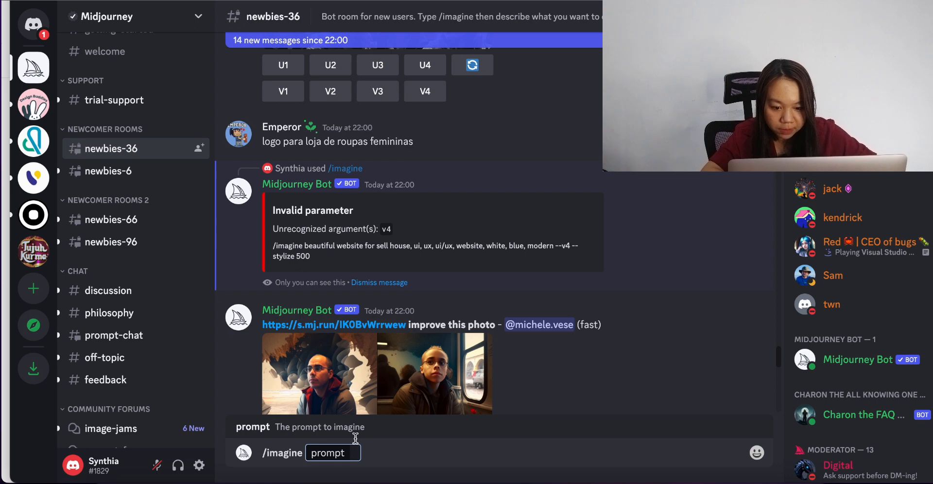
type("beautiful website for sell house, ui, ux, ui/ux, website, white, blue, modern --v4 --stylize 500")
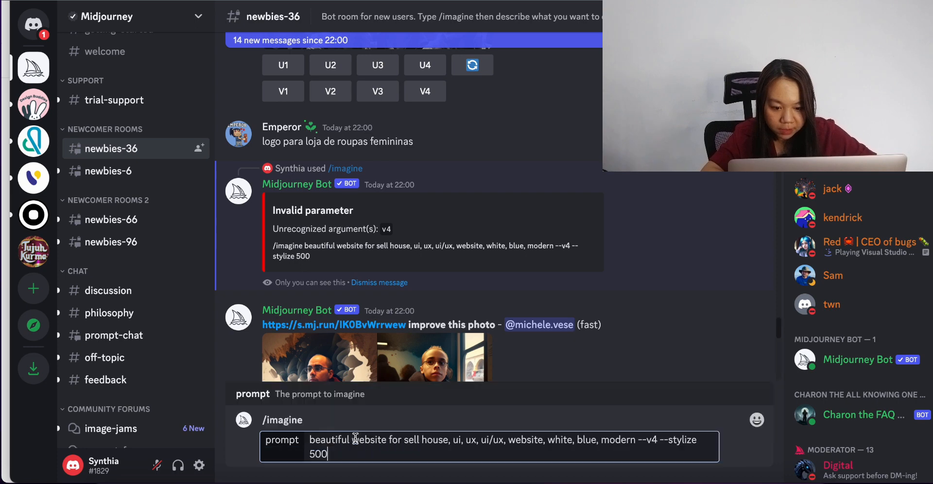
double_click(341, 437)
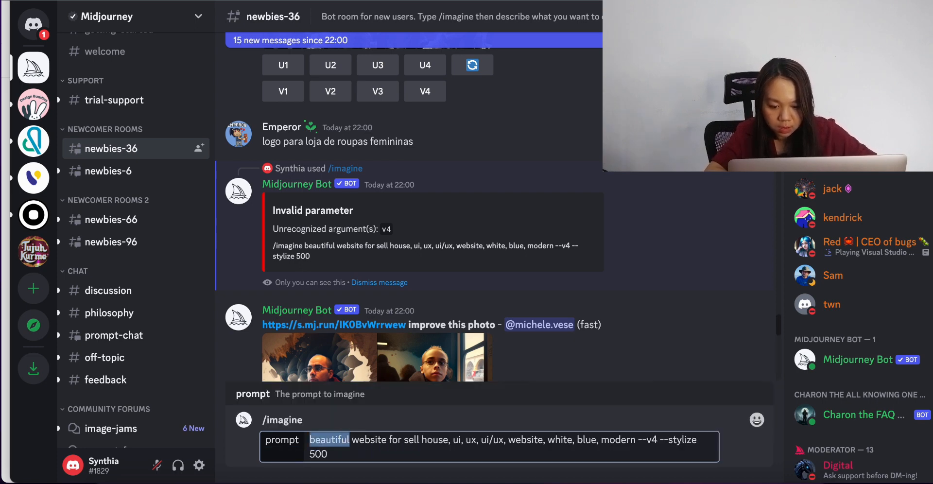
key("BackSpace")
type("modern")
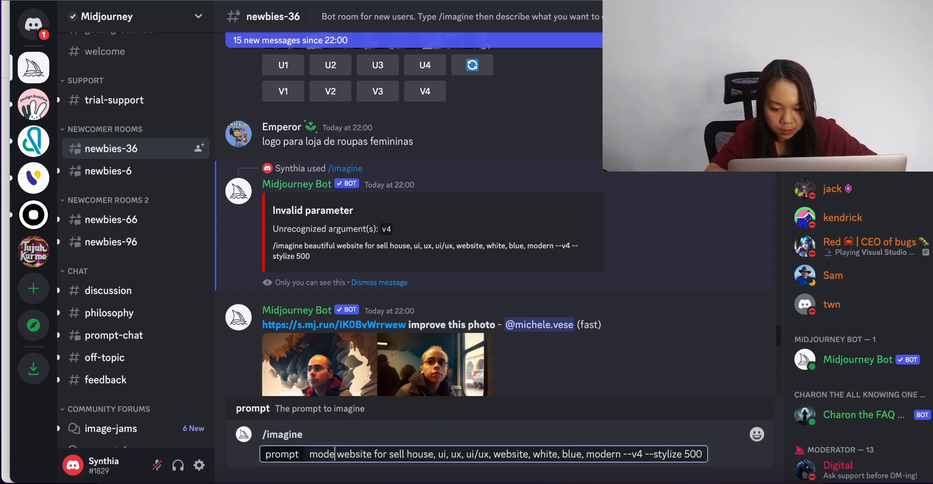
Step: Remove the closing keyword "modern" and its comma from the prompt and correct the version parameter to "--v 4"
double_click(607, 453)
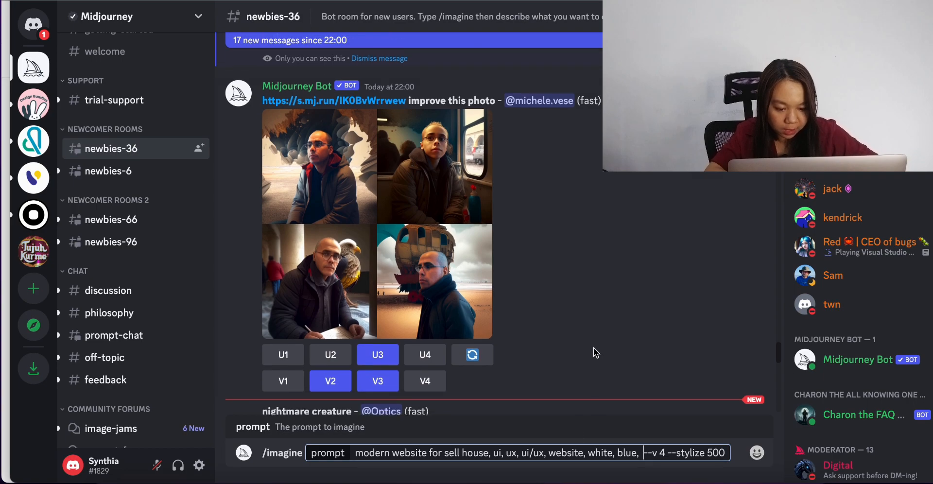
scroll(592, 291, "up", 20)
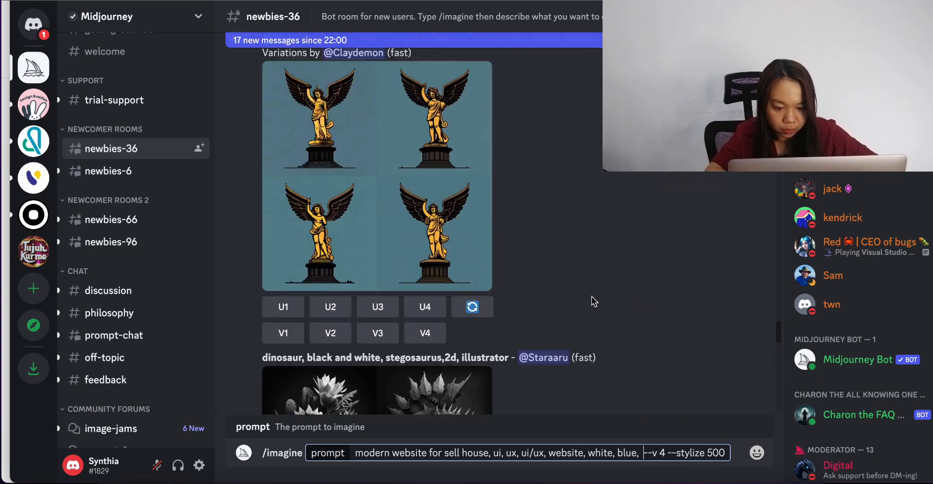
scroll(590, 340, "up", 20)
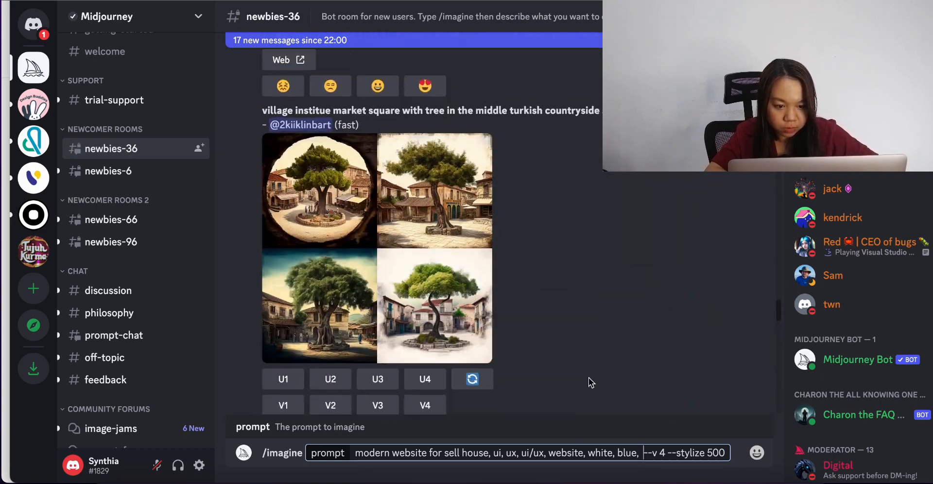
scroll(589, 379, "up", 5)
left_click(642, 452)
key("BackSpace")
key("BackSpace")
key("BackSpace")
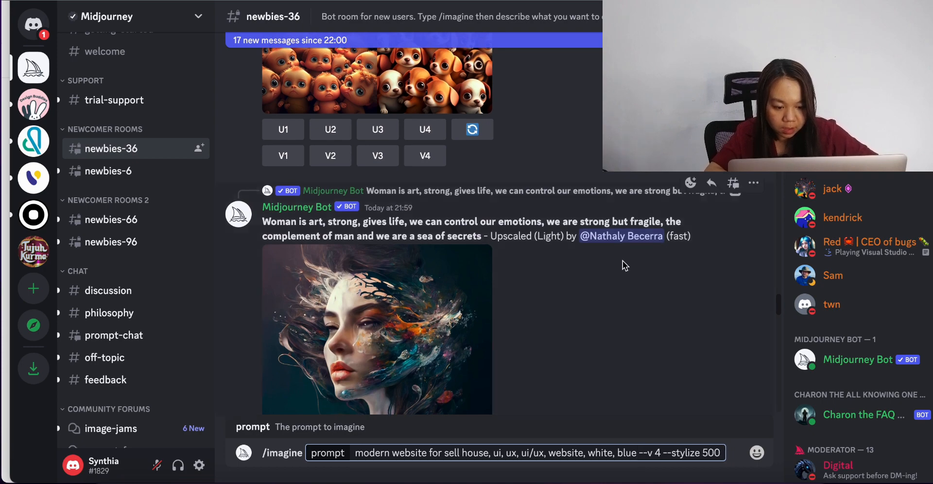
Step: Compare the parameters with the earlier house website prompt in the channel and submit the corrected /imagine prompt
scroll(622, 260, "up", 10)
scroll(623, 261, "up", 4)
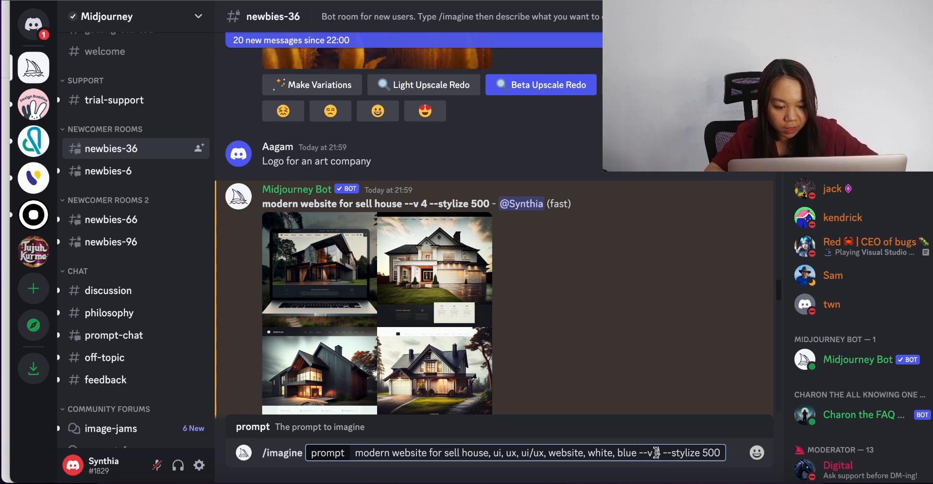
key("Return")
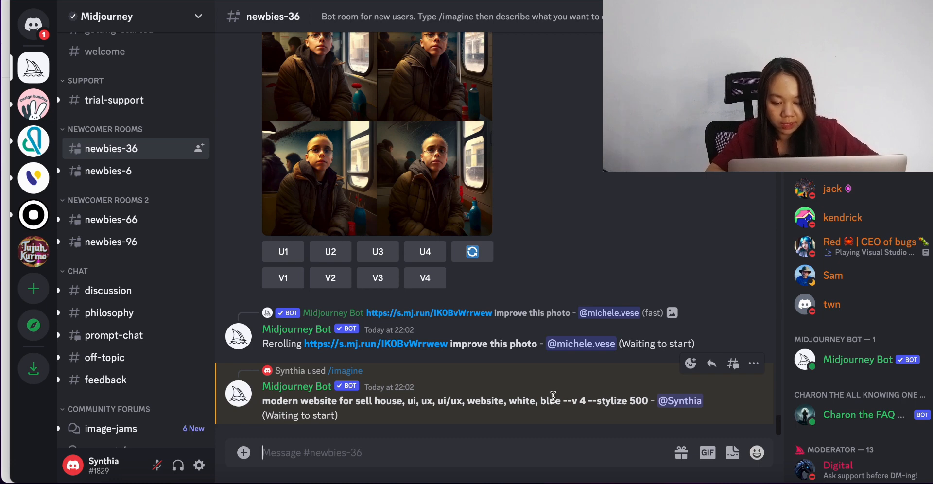
Step: Switch to ChatGPT, dismiss the AliLang update request, and submit "create copy for website sell house from top navbar, hero section, body text,"
key("ctrl+Tab")
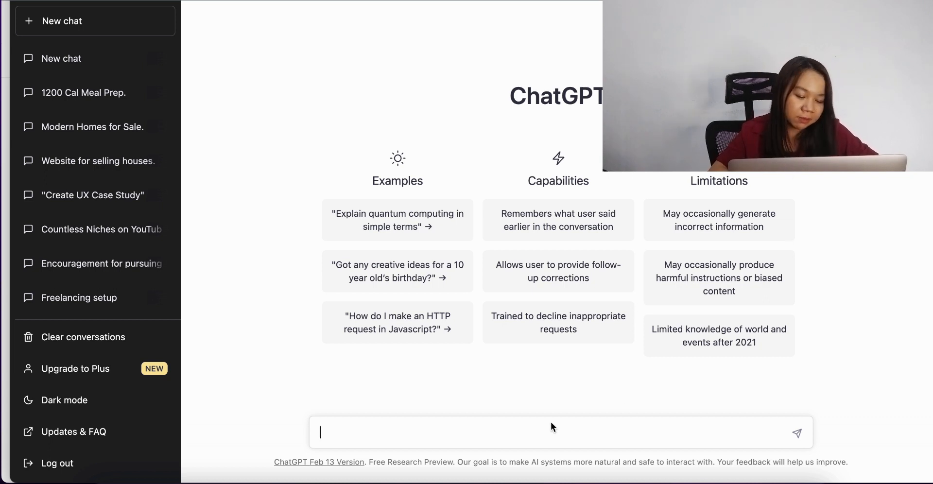
type("create cop")
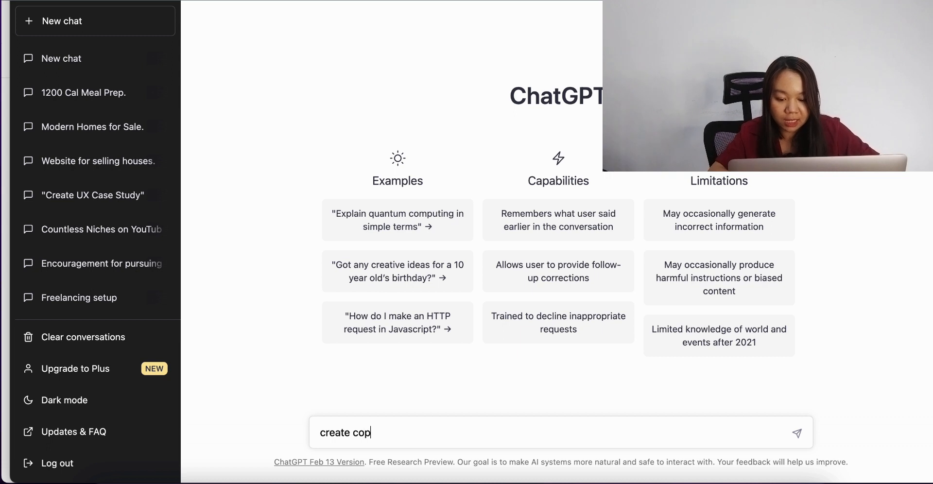
type("y for w")
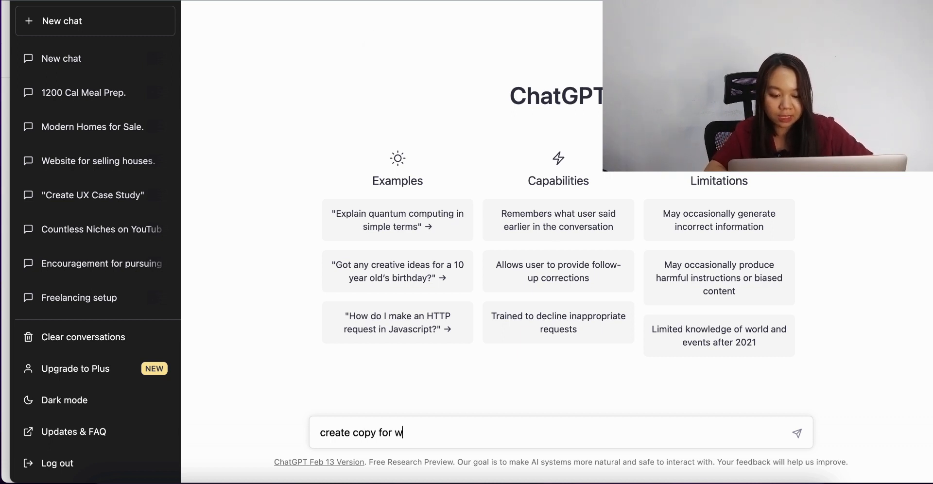
type("ebso")
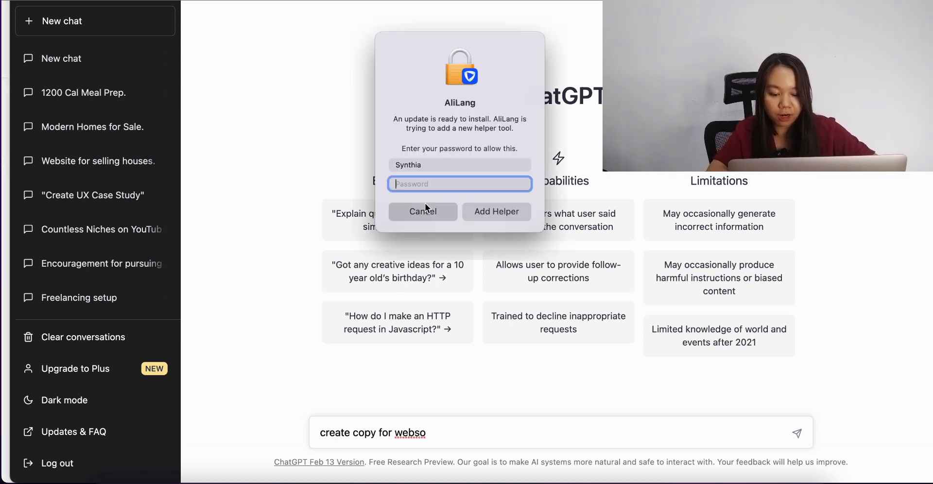
left_click(425, 208)
key("BackSpace")
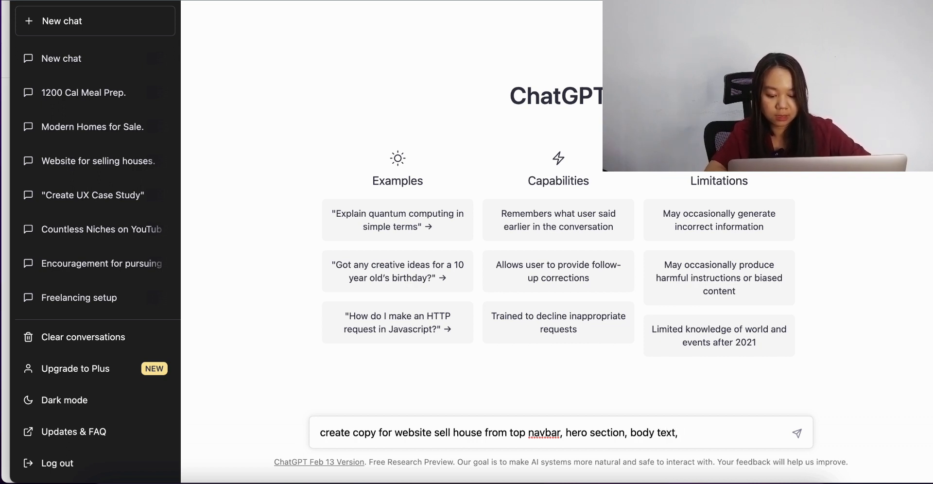
type("r")
key("Return")
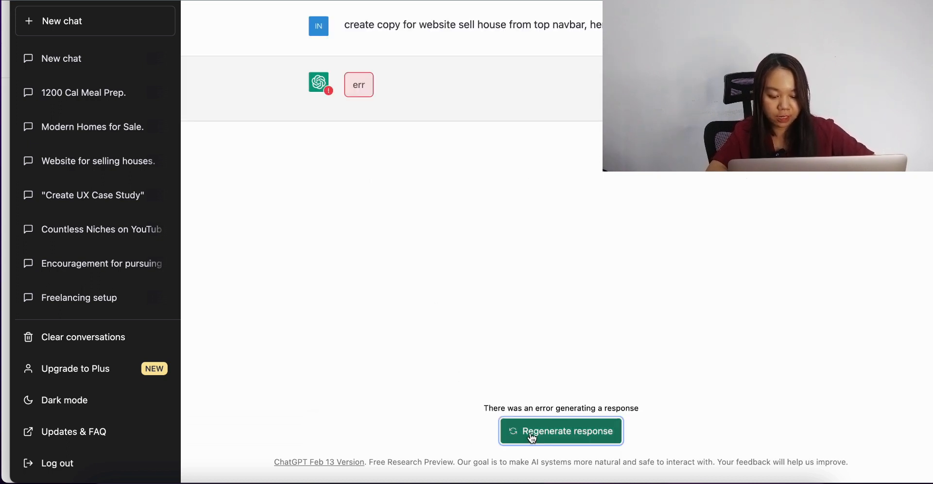
Step: Switch back to Discord and inspect the white and blue house website image grid enlarged
left_click(68, 1)
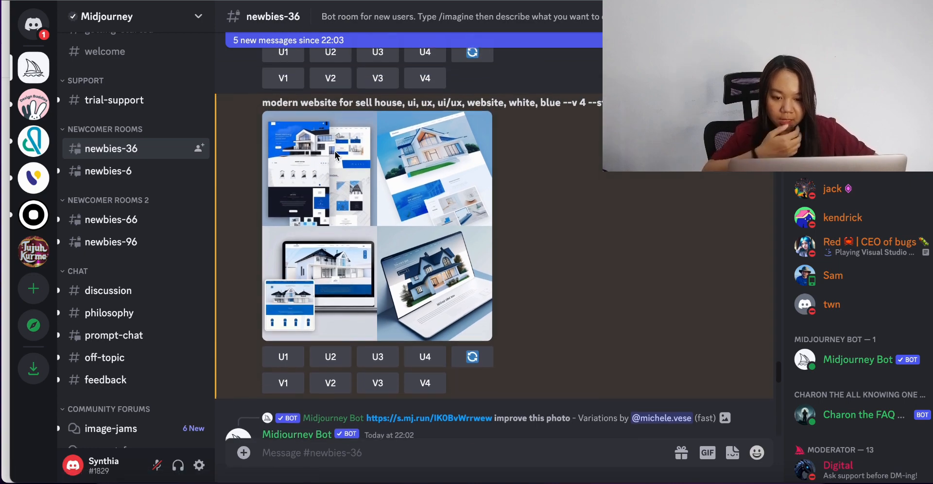
left_click(326, 152)
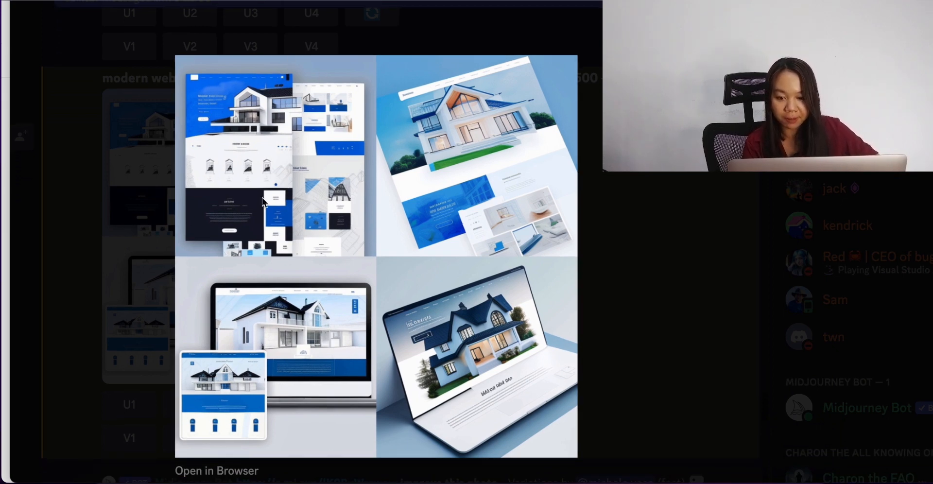
key("Escape")
scroll(274, 146, "down", 2)
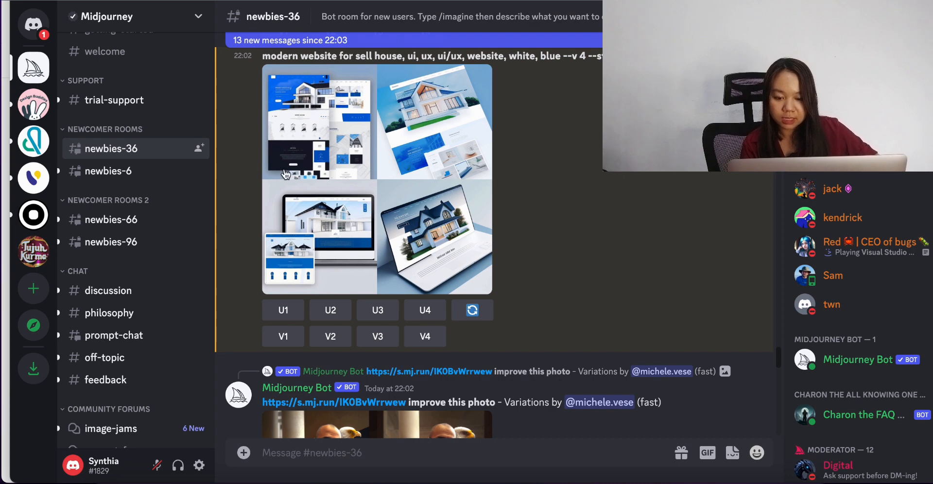
Step: Upscale the first design of the white and blue grid and save the enlarged four-image grid to Downloads
scroll(296, 301, "up", 1)
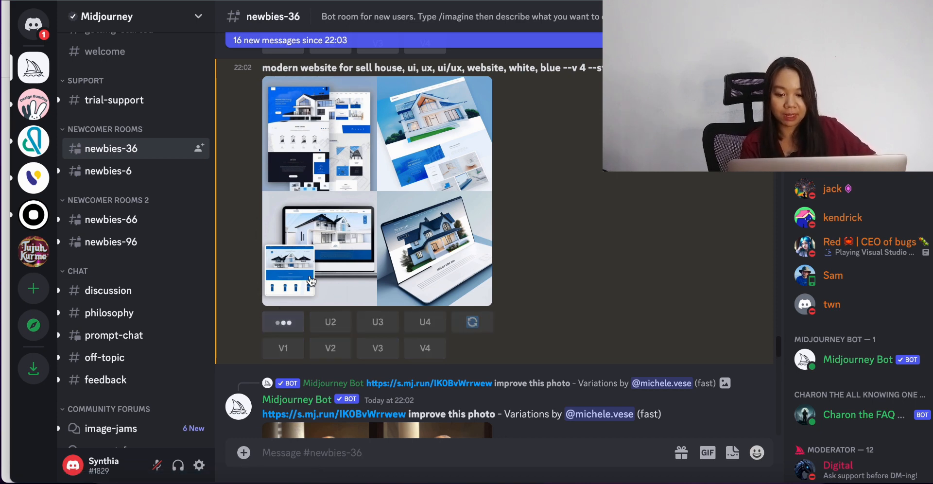
left_click(343, 244)
right_click(437, 194)
left_click(467, 218)
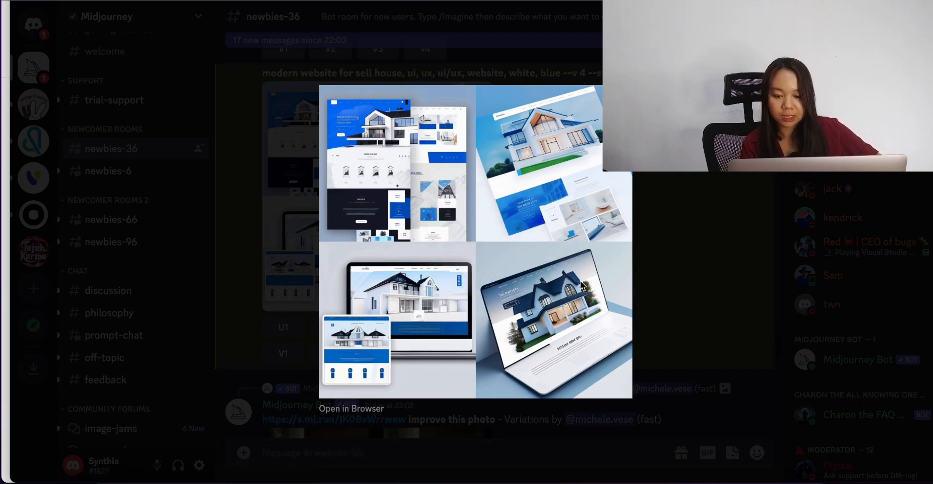
key("Return")
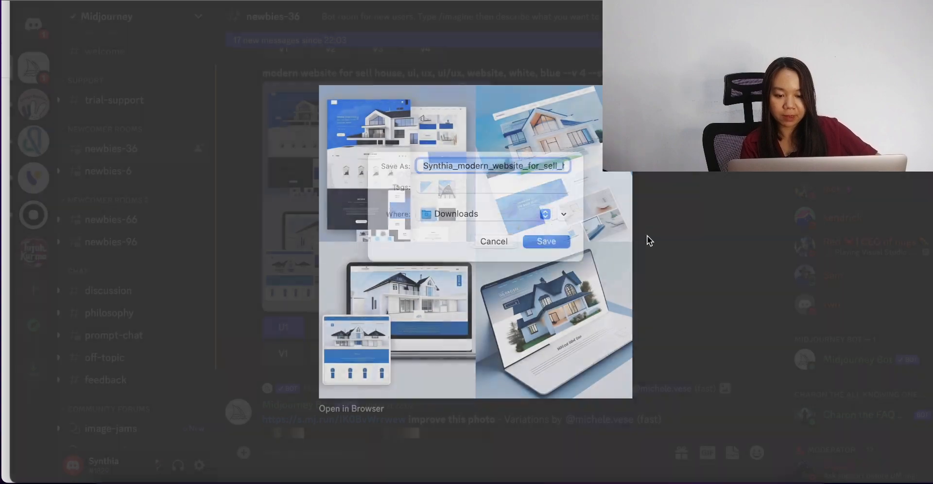
left_click(689, 220)
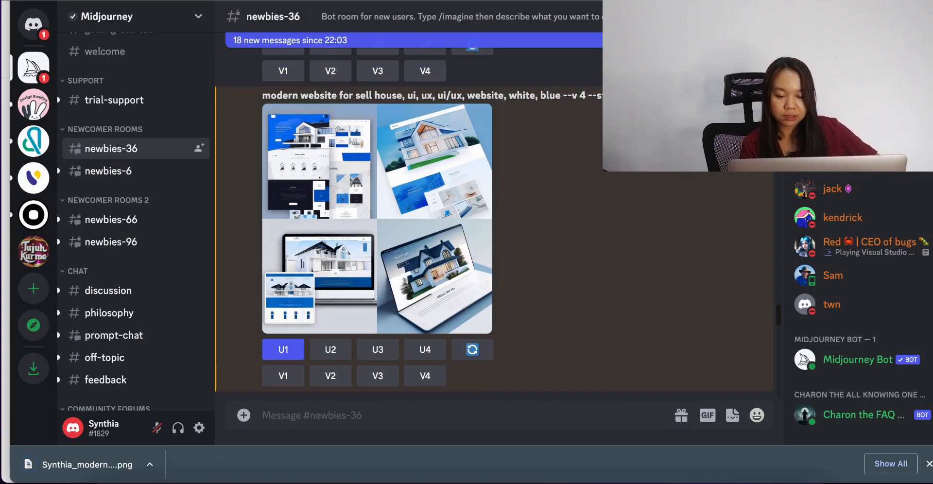
Step: React to the white and blue house website grid message with the envelope emoji
left_click(688, 87)
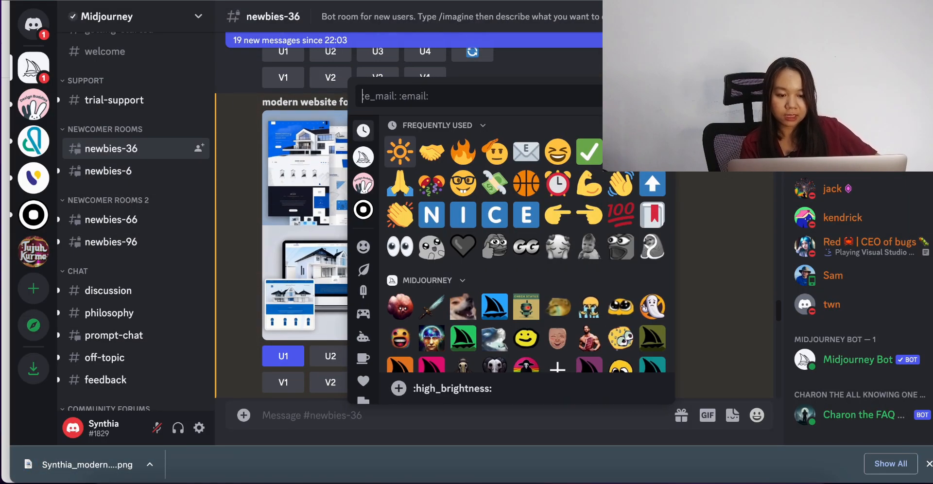
left_click(526, 154)
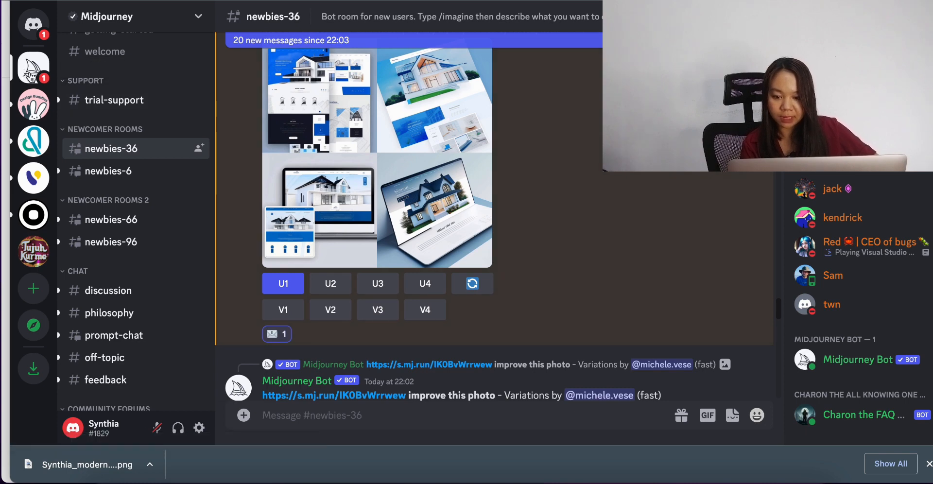
scroll(116, 107, "up", 5)
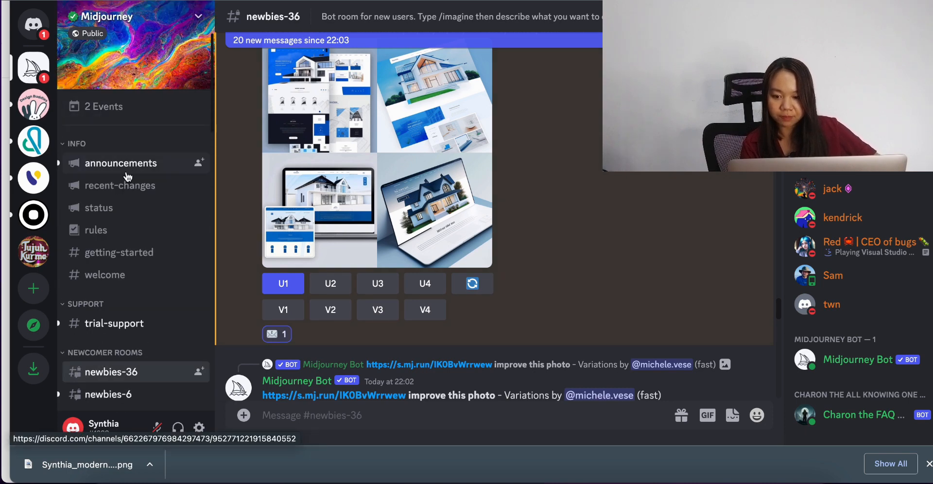
Step: Look through the newbies-36 channel for the upscale of the first white and blue house website design
scroll(128, 175, "down", 15)
scroll(398, 247, "down", 20)
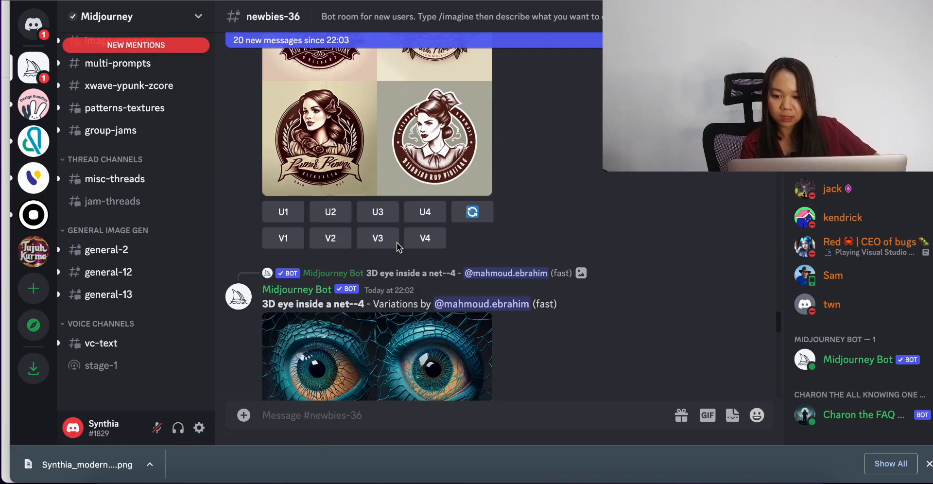
scroll(397, 247, "down", 10)
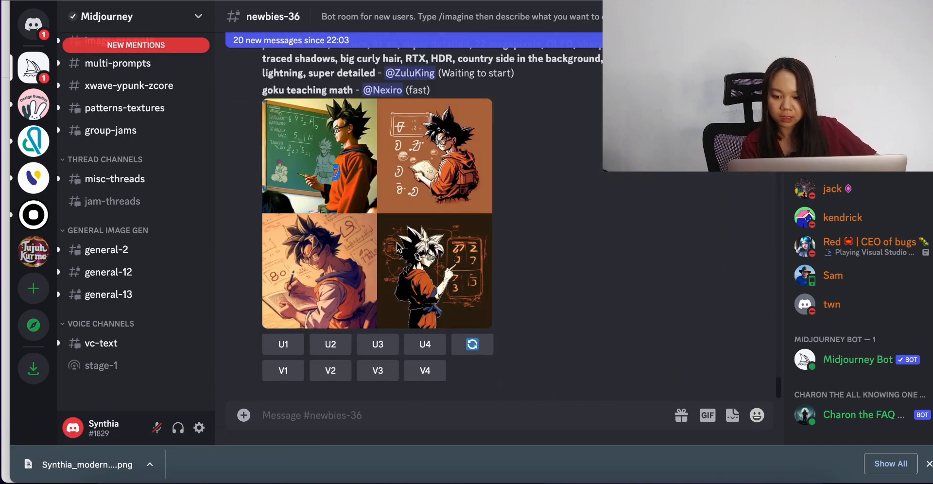
scroll(398, 247, "up", 9)
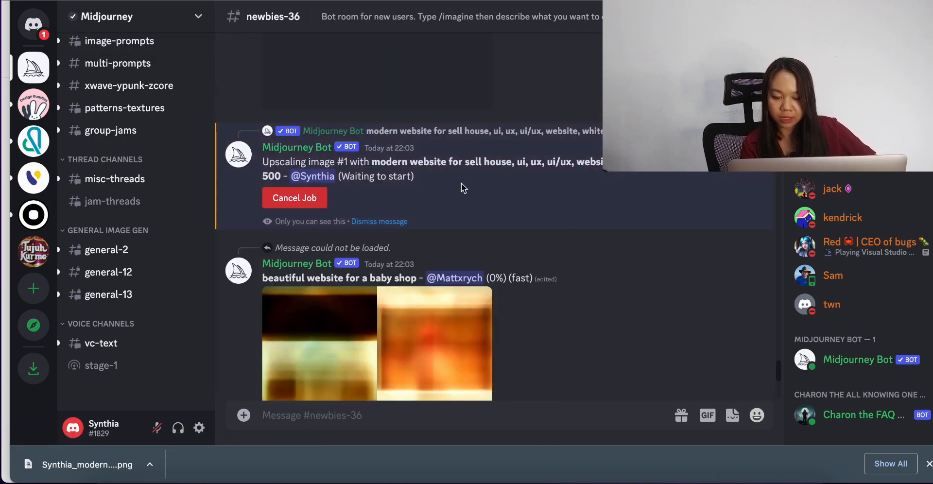
scroll(418, 194, "up", 2)
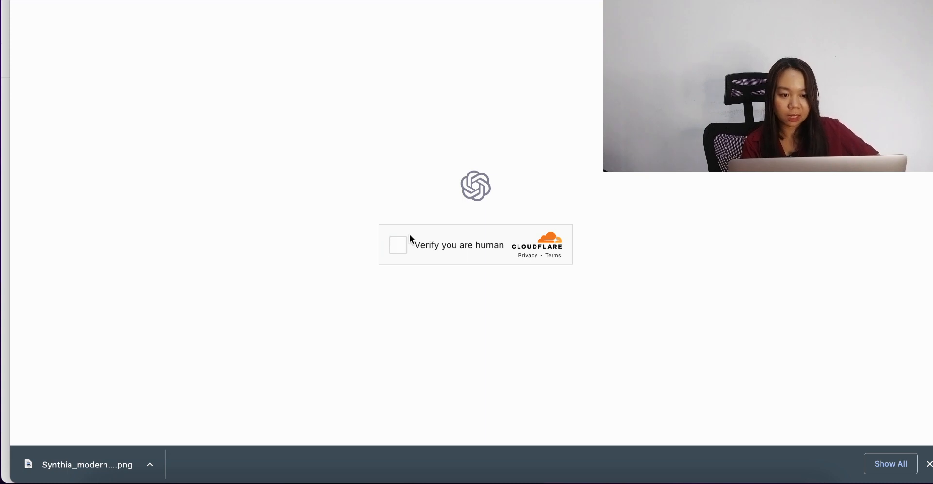
Step: Switch to ChatGPT, pass the human verification, and submit the prompt "create copy for website sell house"
left_click(397, 243)
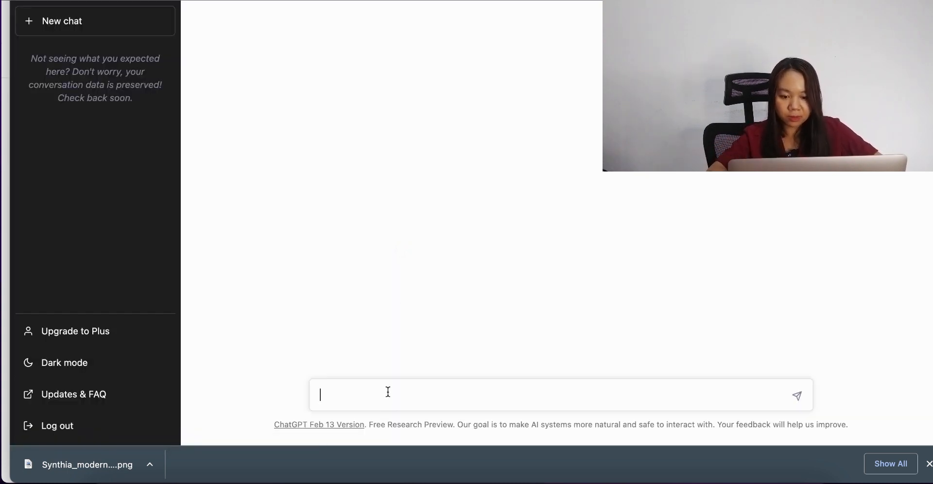
type("create")
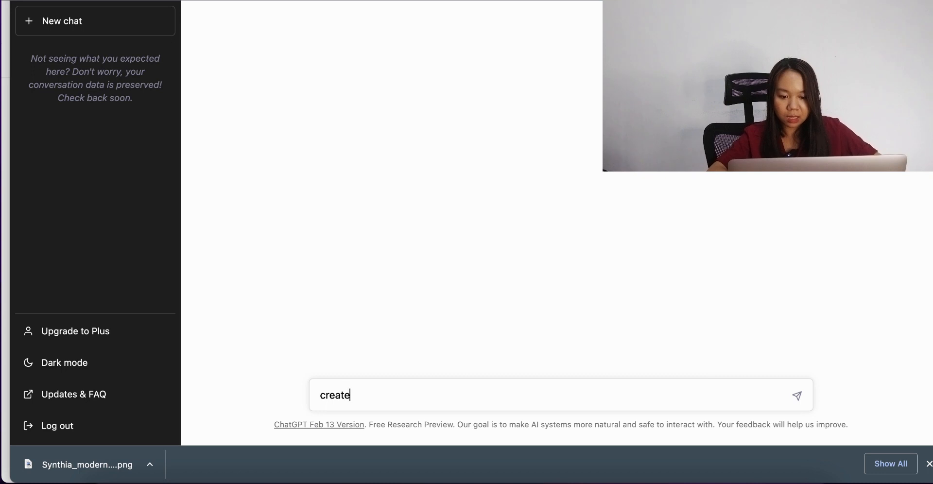
type(" co")
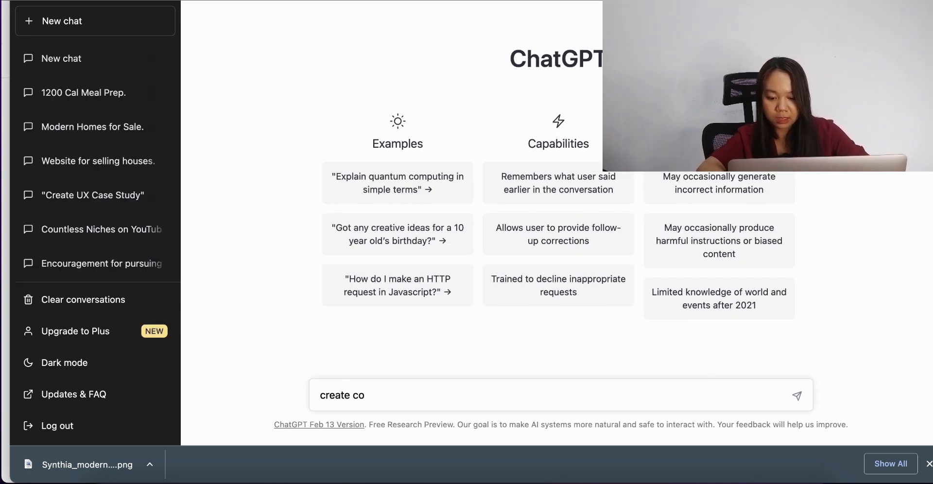
type("py for werbs")
key("BackSpace")
key("BackSpace")
key("BackSpace")
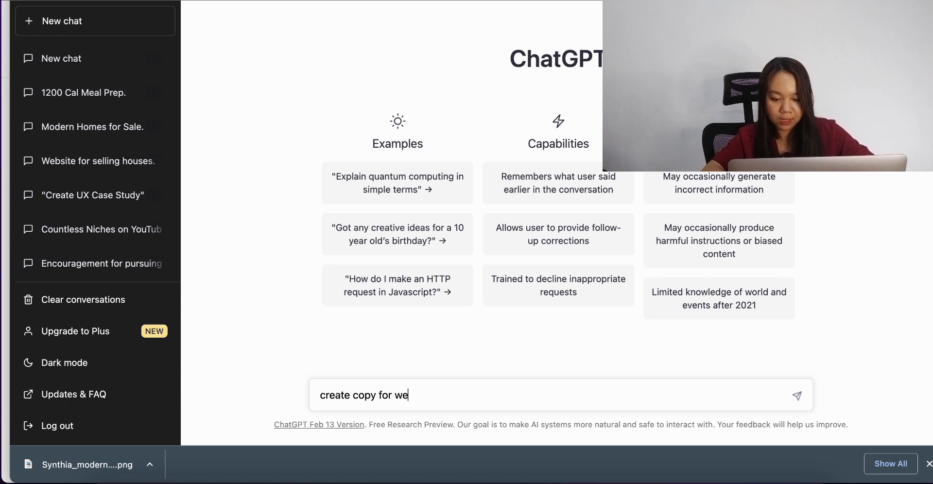
type("bsite sell house")
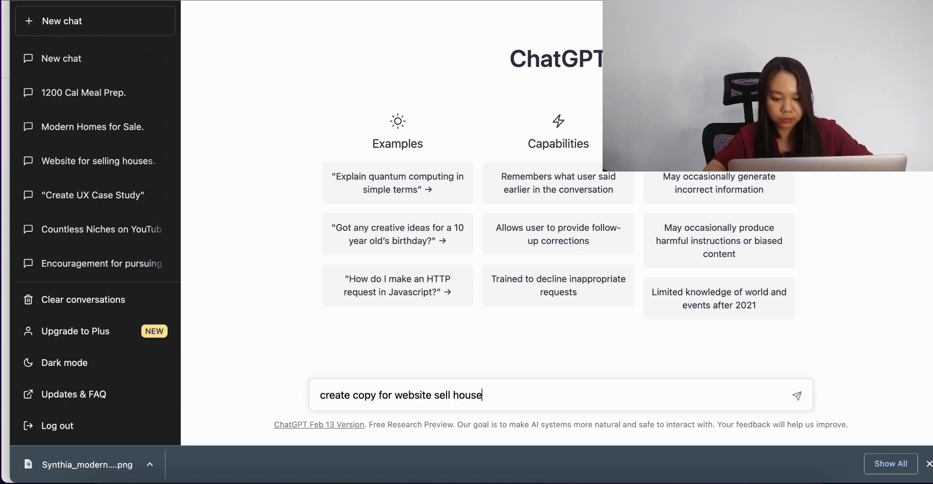
key("Return")
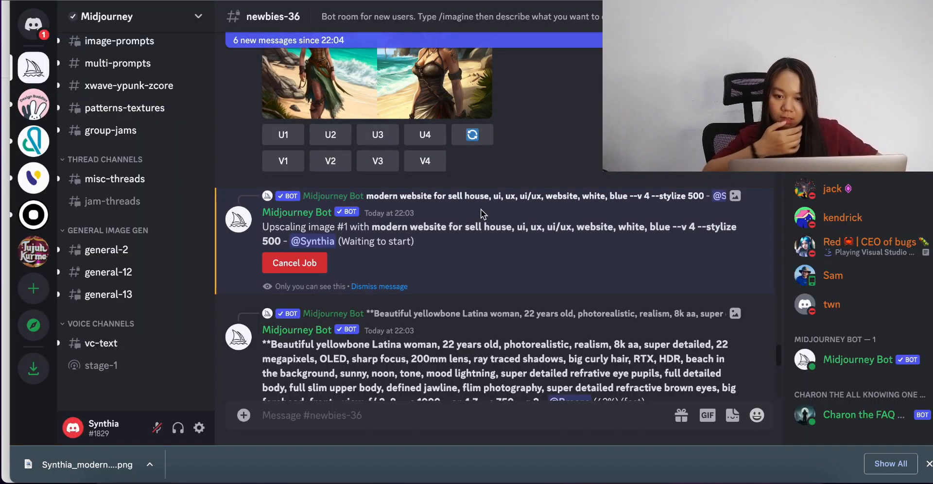
Step: Switch back to Discord and check the newbies-36 messages for the upscaled white and blue website image
scroll(495, 238, "down", 10)
scroll(495, 238, "down", 15)
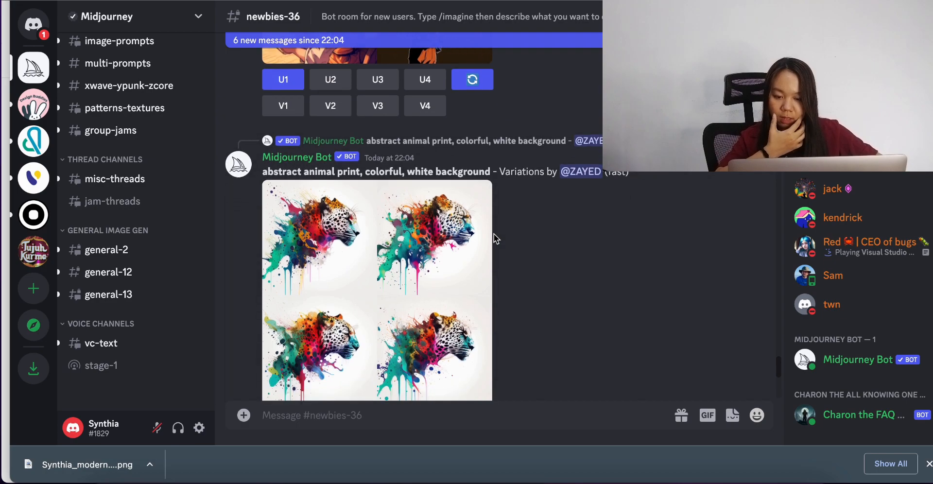
scroll(494, 238, "up", 20)
scroll(494, 239, "down", 20)
scroll(494, 238, "up", 1)
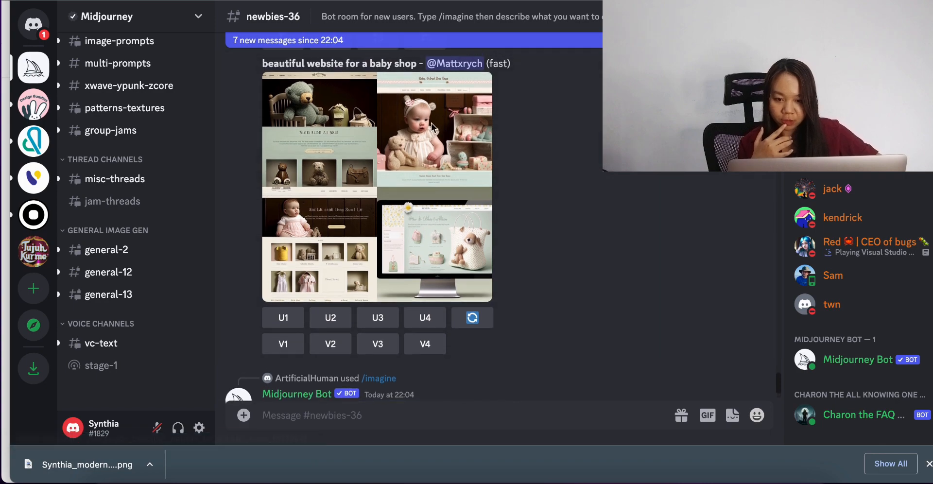
scroll(420, 204, "down", 8)
scroll(420, 200, "down", 10)
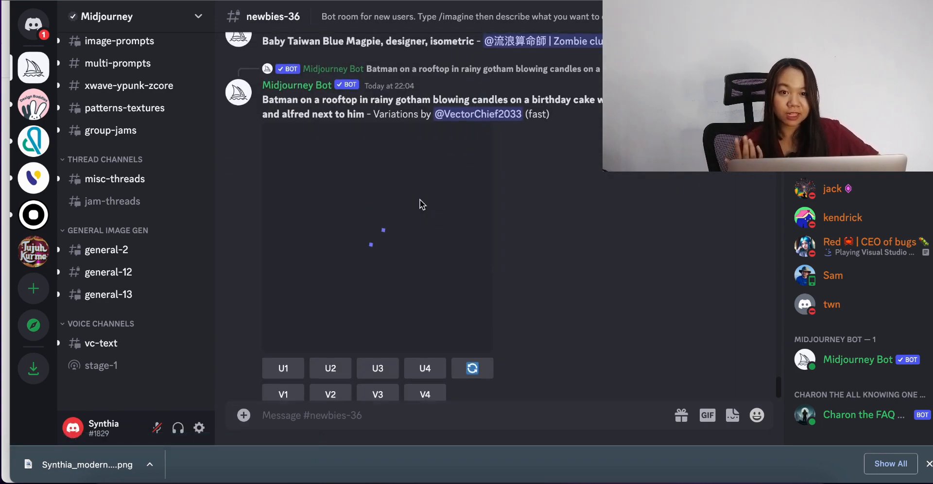
scroll(420, 199, "up", 12)
scroll(389, 223, "down", 10)
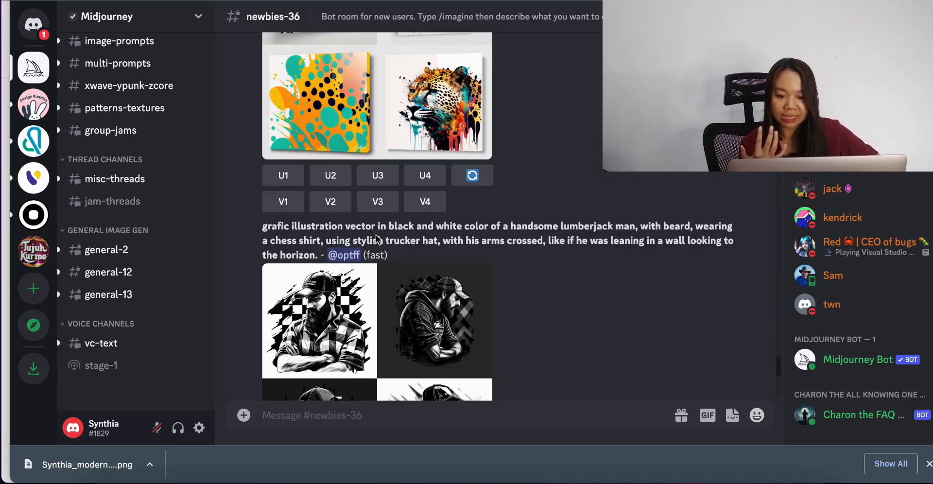
scroll(378, 239, "up", 15)
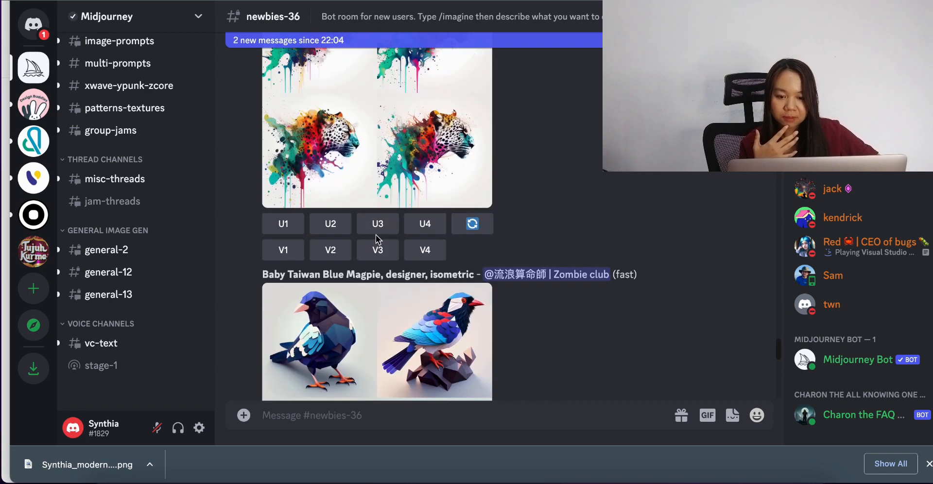
scroll(378, 239, "down", 1)
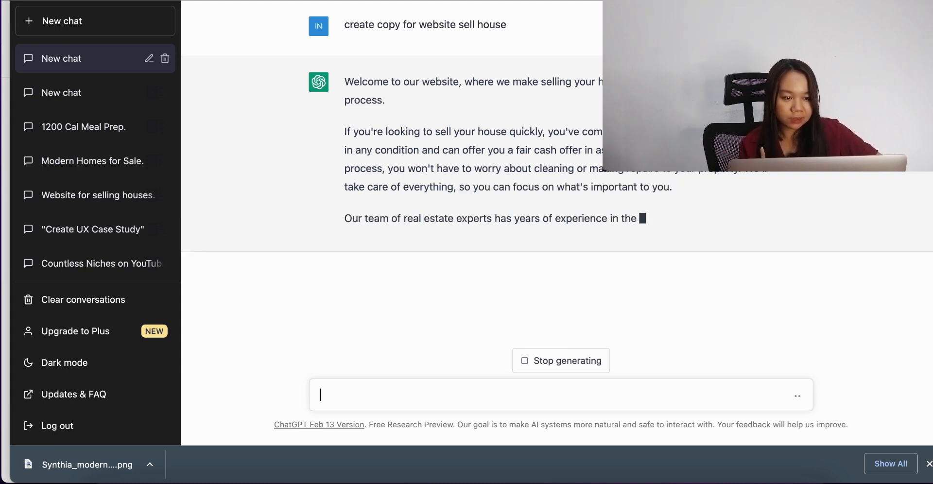
Step: Open Figma in a new browser tab and view the whole house website grid image, deselected, in the untitled draft
key("super+t")
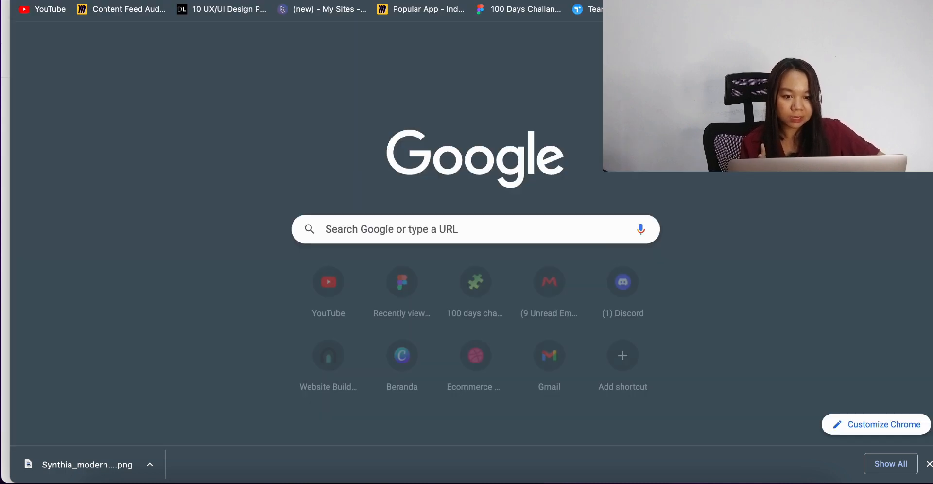
key("super+l")
type("figma")
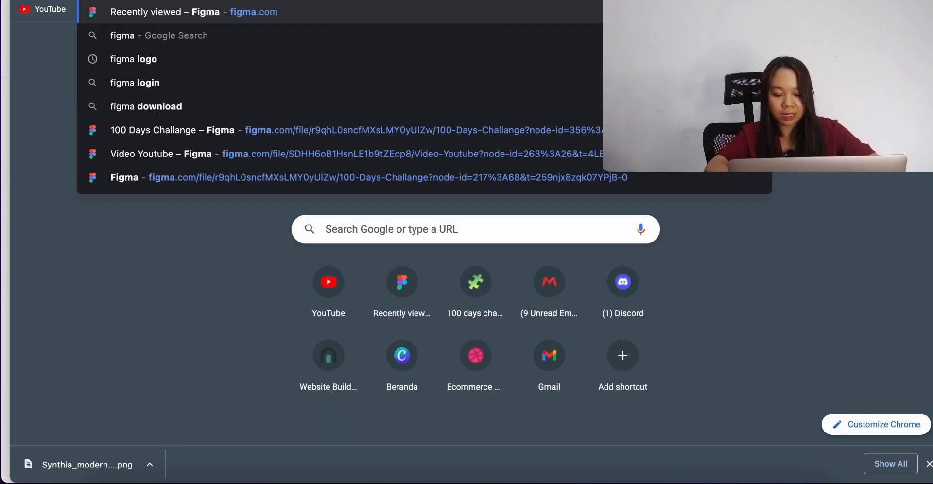
key("Return")
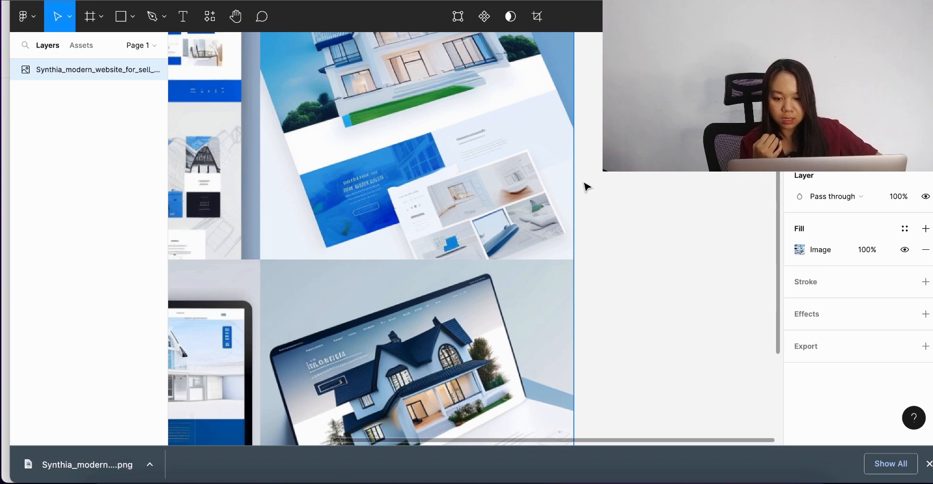
left_click(582, 184)
scroll(583, 184, "down", 5)
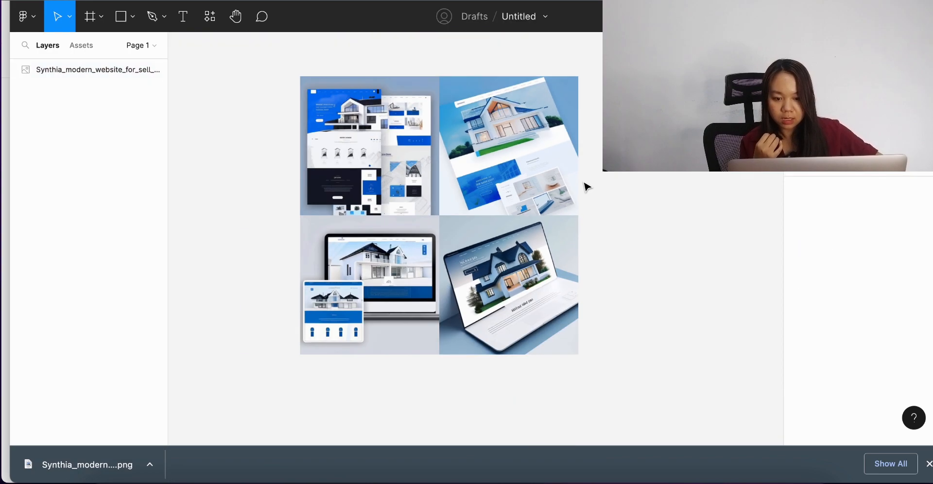
Step: Return to Discord, find the upscaled white and blue house website image in newbies-36, and enlarge it
left_click(209, 0)
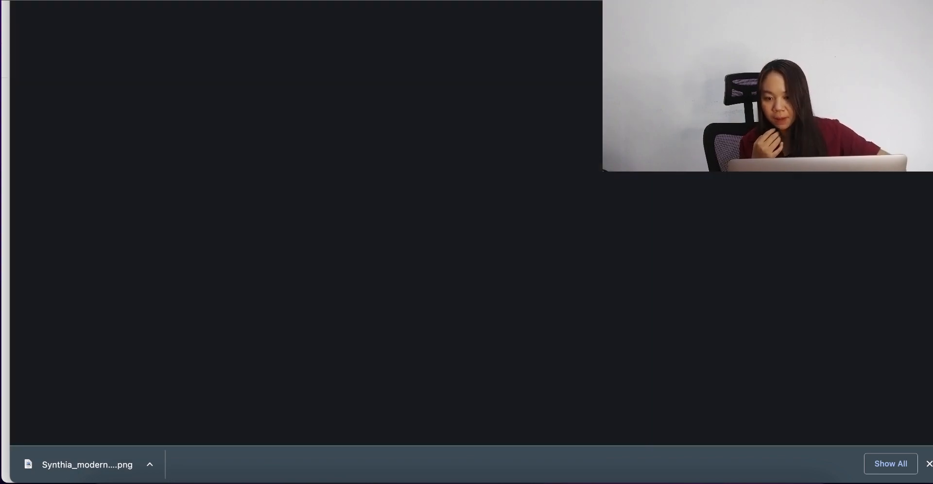
scroll(473, 243, "down", 8)
scroll(469, 275, "down", 10)
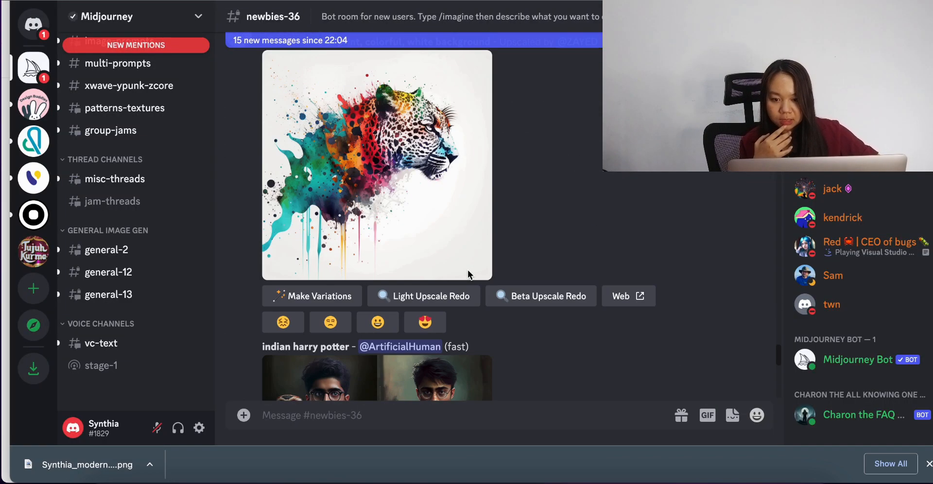
scroll(469, 275, "down", 3)
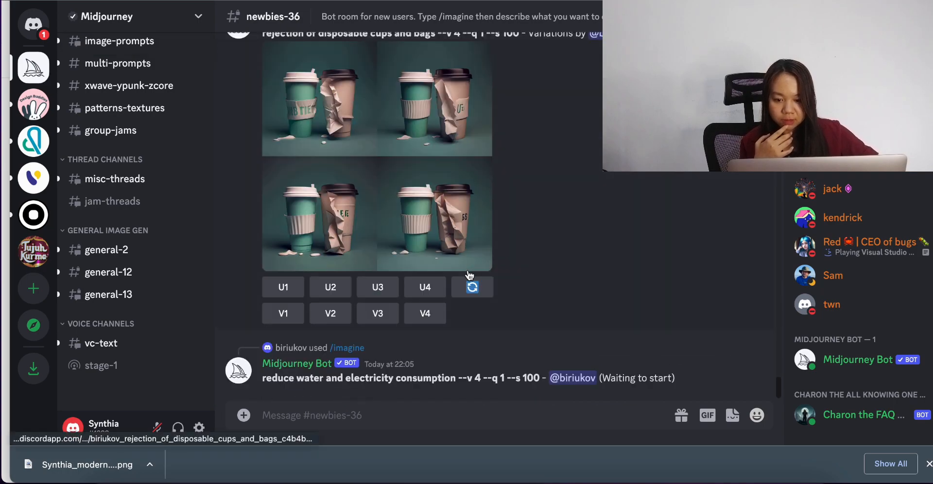
scroll(469, 275, "up", 20)
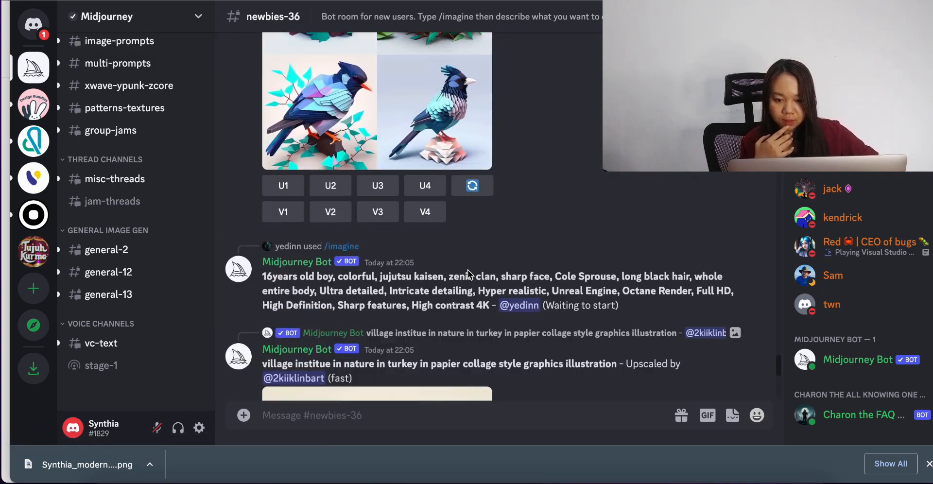
scroll(470, 275, "up", 10)
scroll(470, 275, "down", 5)
scroll(416, 118, "up", 3)
left_click(417, 180)
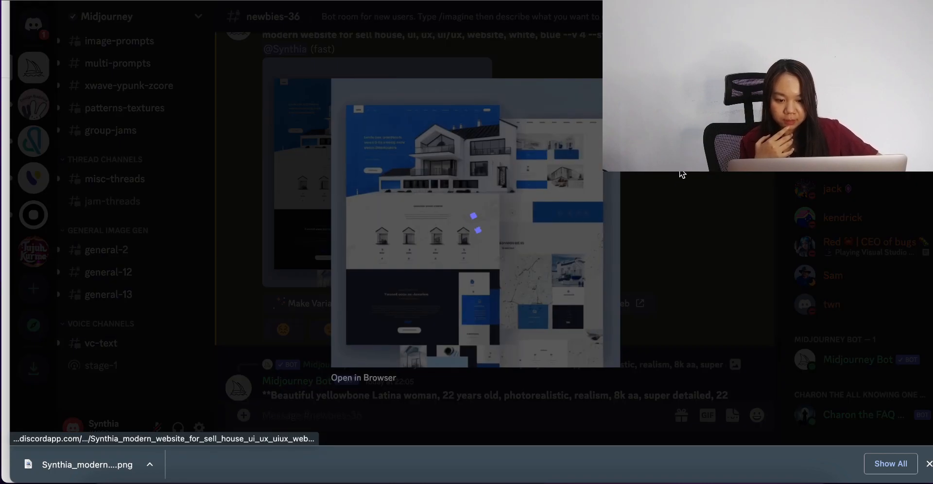
Step: Save the enlarged upscaled website image to Downloads under its suggested file name and close the enlarged view
right_click(538, 183)
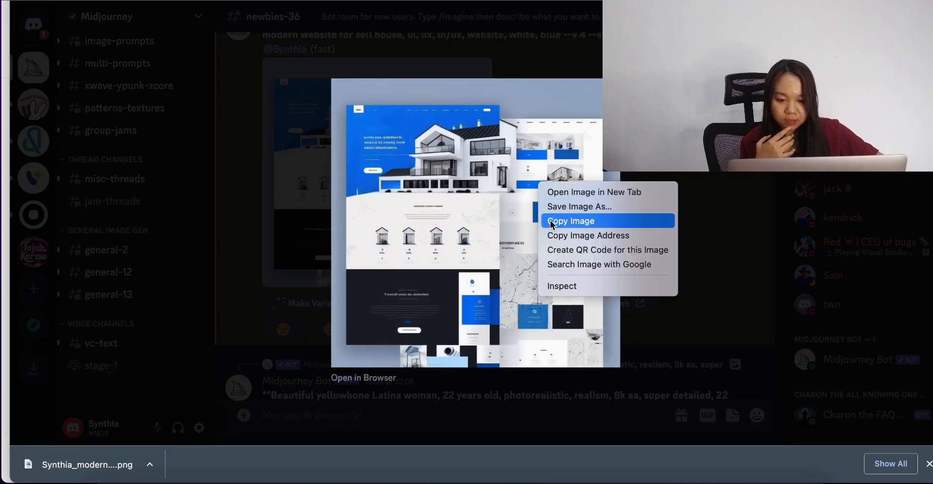
left_click(558, 208)
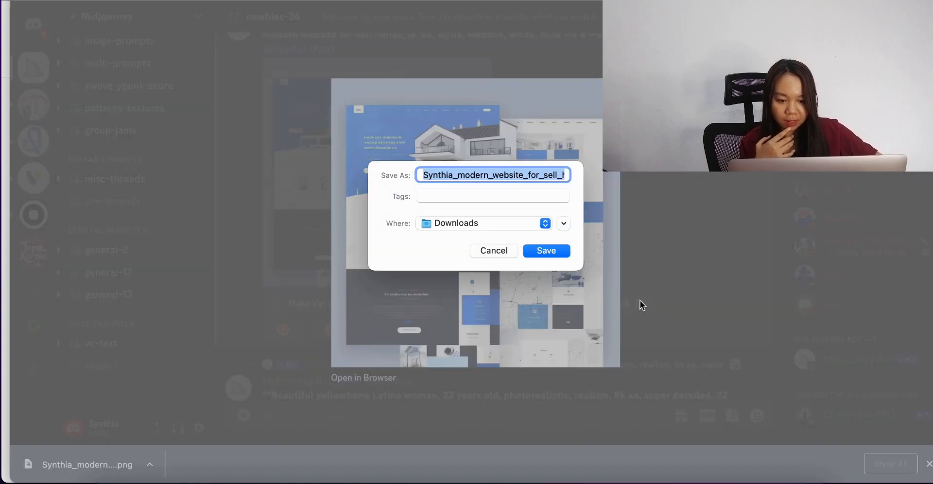
left_click(545, 250)
left_click(681, 219)
Step: Try the Web link on the upscaled house website image message
scroll(656, 218, "up", 3)
scroll(656, 218, "down", 2)
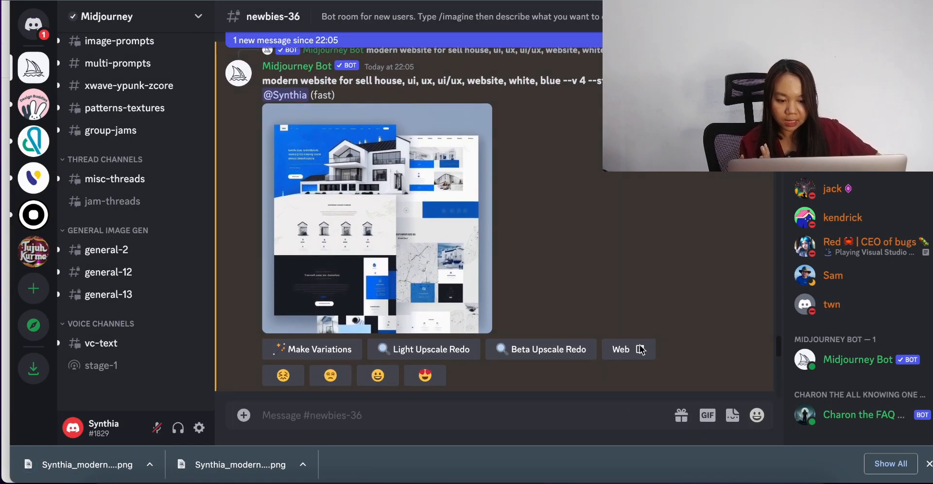
left_click(639, 354)
left_click(537, 273)
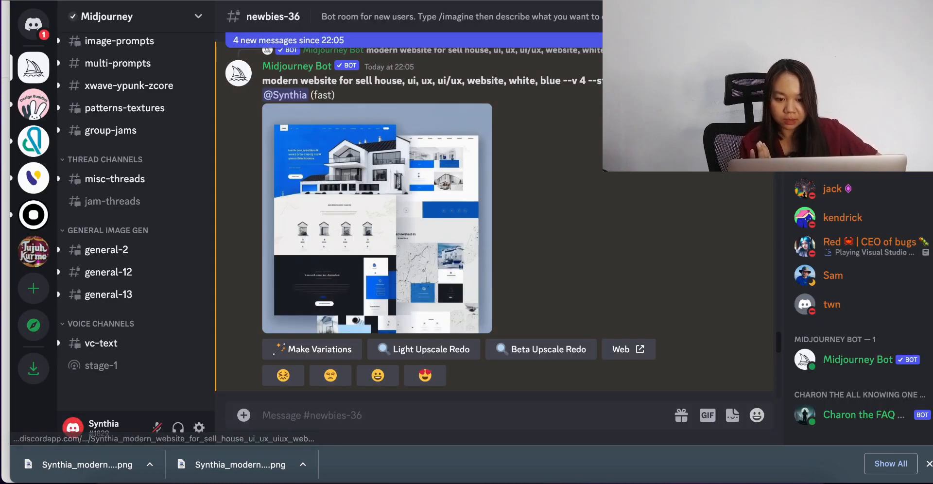
Step: Search the reaction emojis for "mai" and react to the upscaled website image message with the mailbox-with-mail emoji
left_click(689, 70)
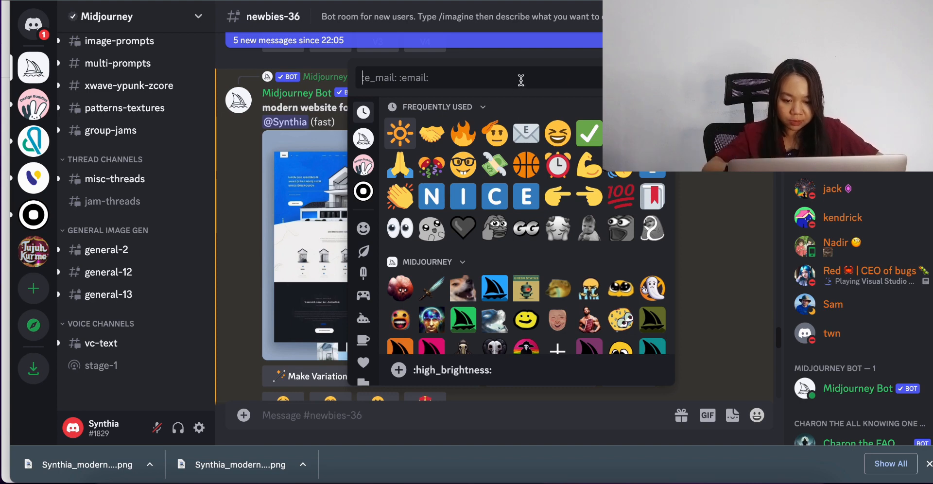
type("mai")
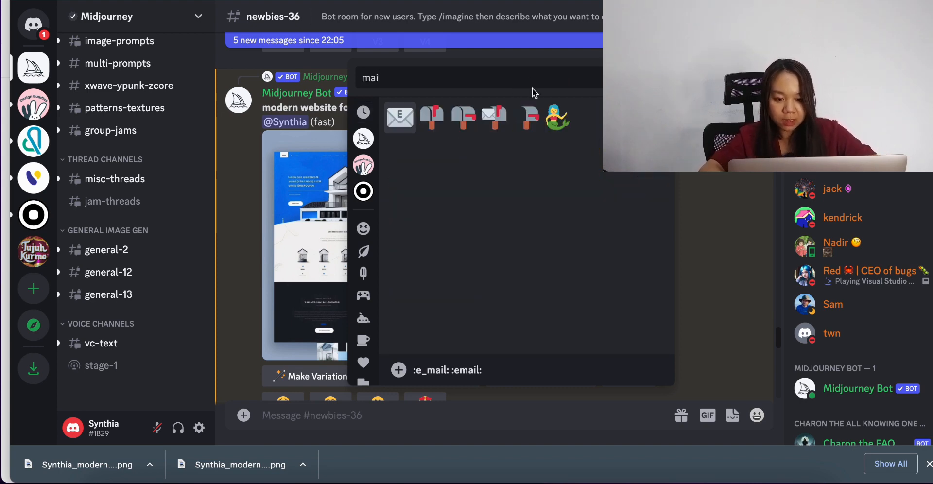
left_click(496, 115)
scroll(609, 176, "down", 3)
scroll(609, 176, "up", 2)
scroll(435, 224, "up", 1)
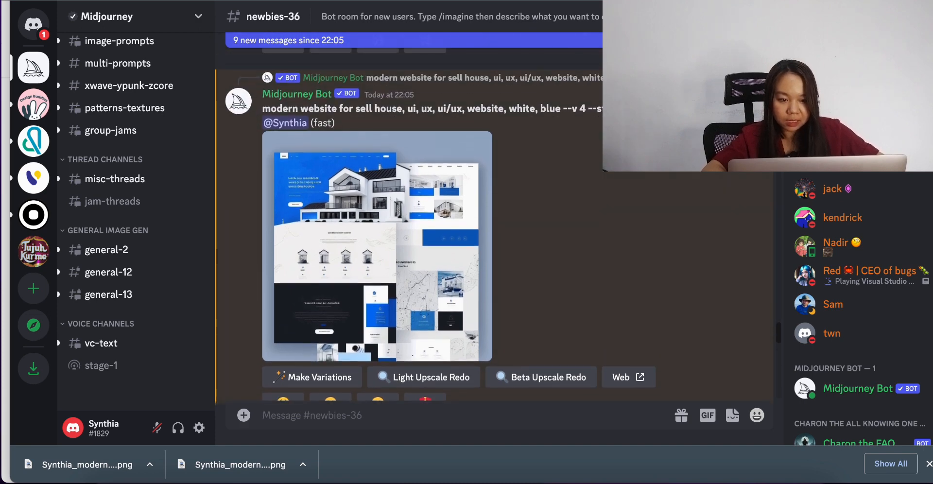
Step: Browse the reaction emojis, search for "mai", and react to the upscaled house website image message with the e-mail envelope emoji
left_click(690, 70)
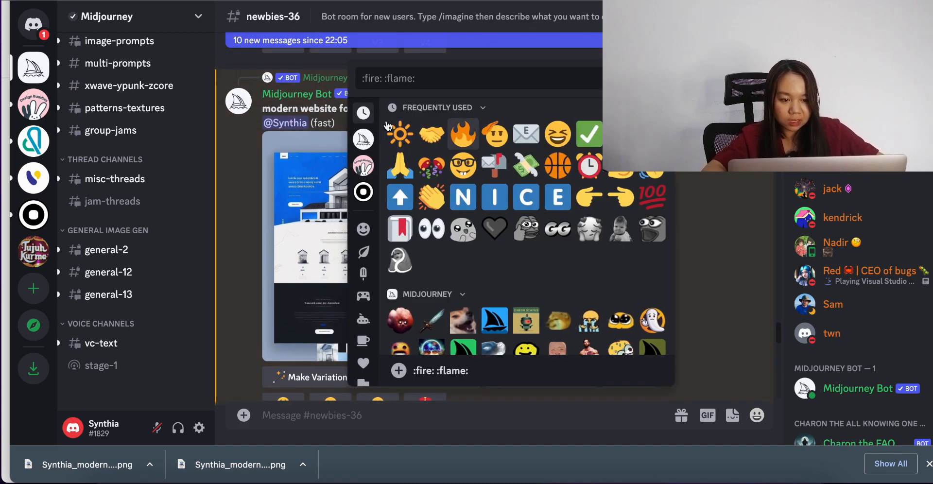
scroll(365, 292, "down", 1)
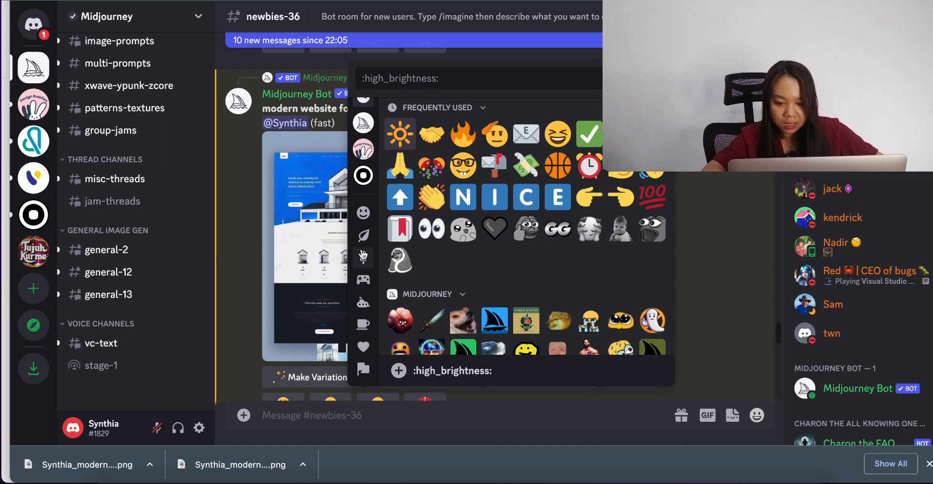
scroll(437, 194, "down", 10)
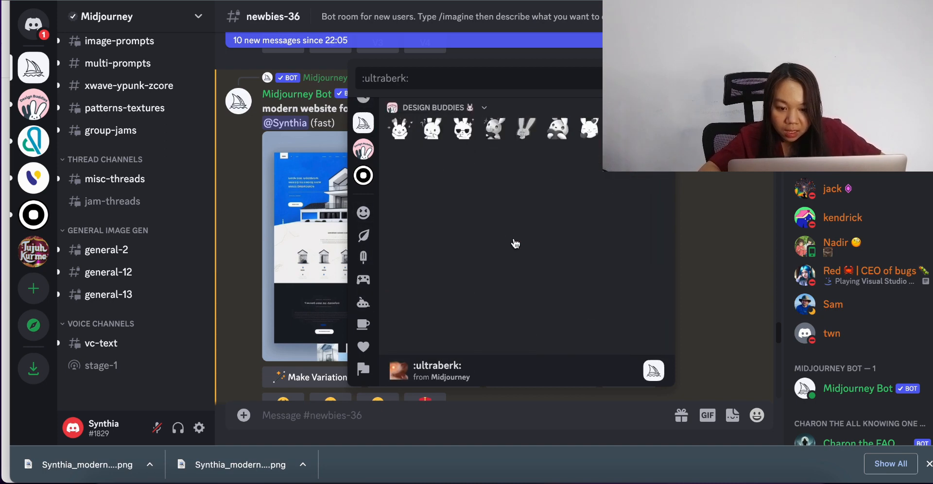
scroll(488, 201, "up", 10)
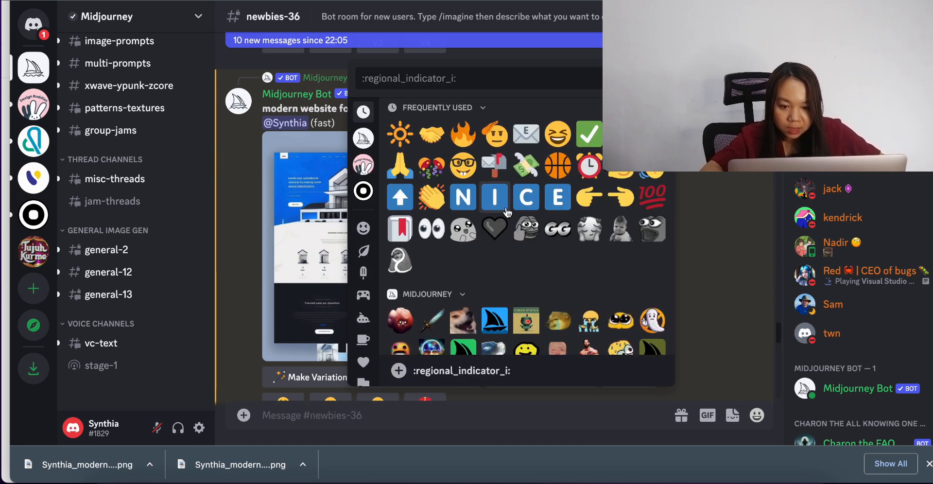
left_click(364, 139)
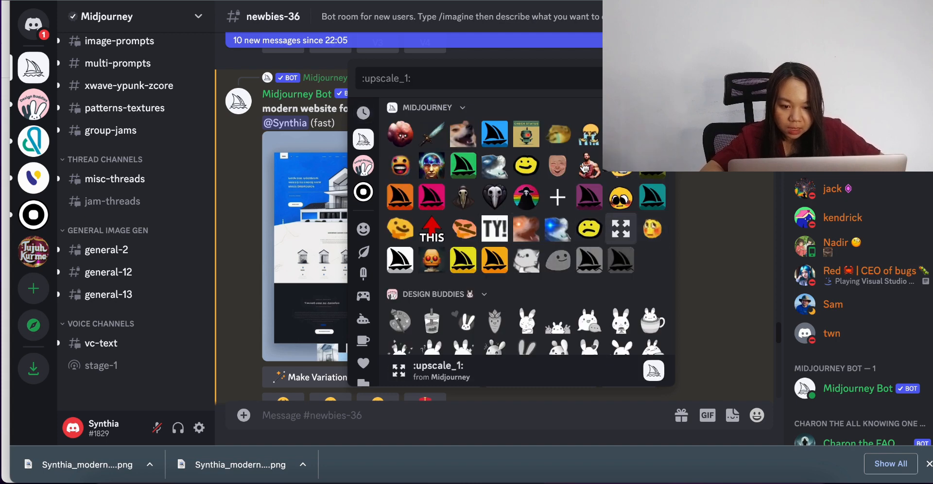
scroll(590, 258, "up", 1)
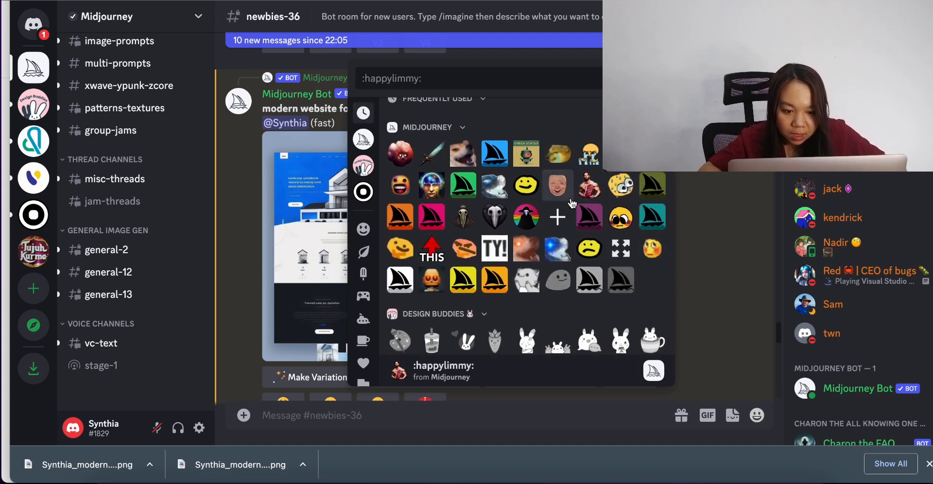
scroll(558, 233, "up", 4)
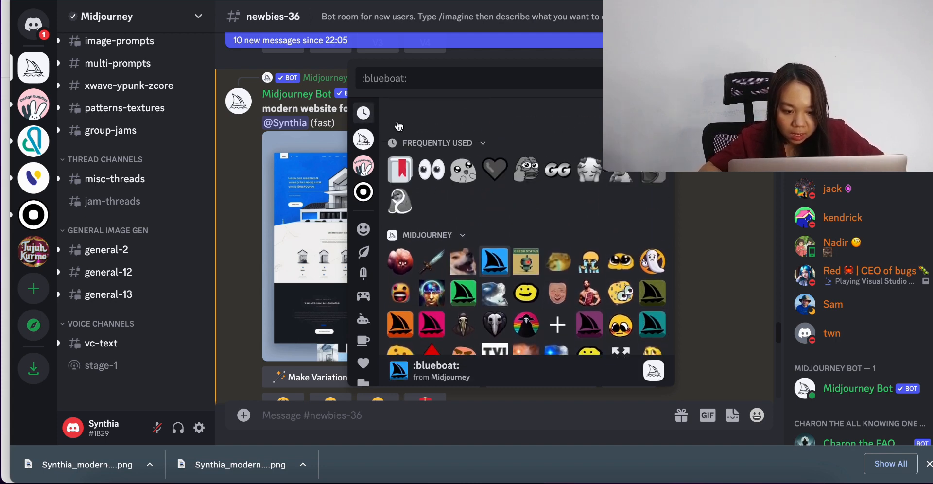
scroll(411, 117, "up", 2)
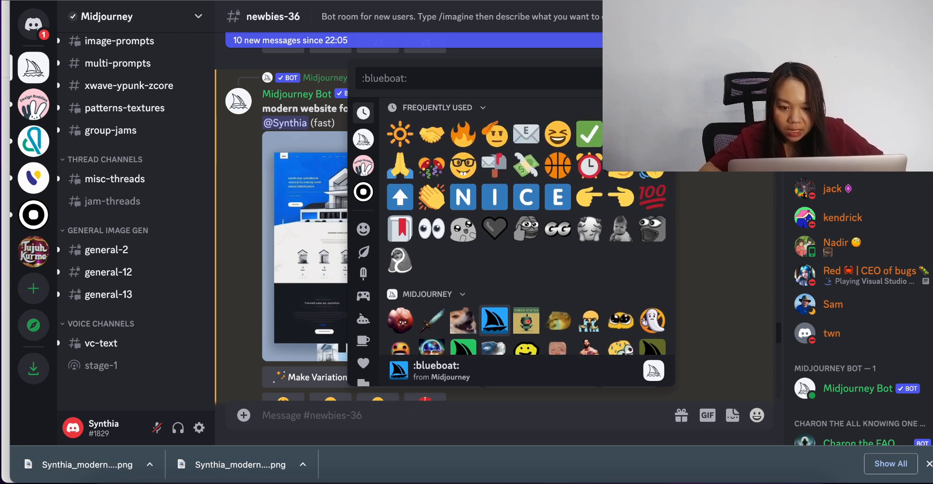
type("mai")
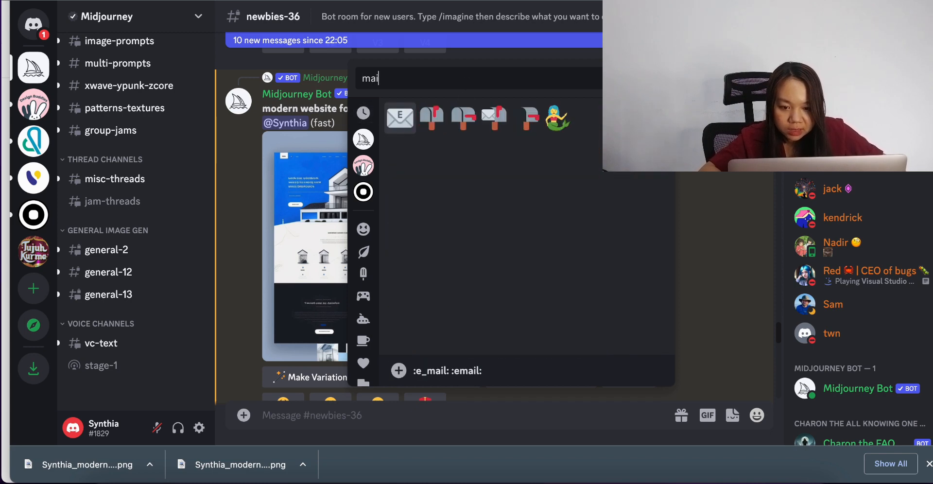
left_click(407, 116)
scroll(455, 203, "down", 5)
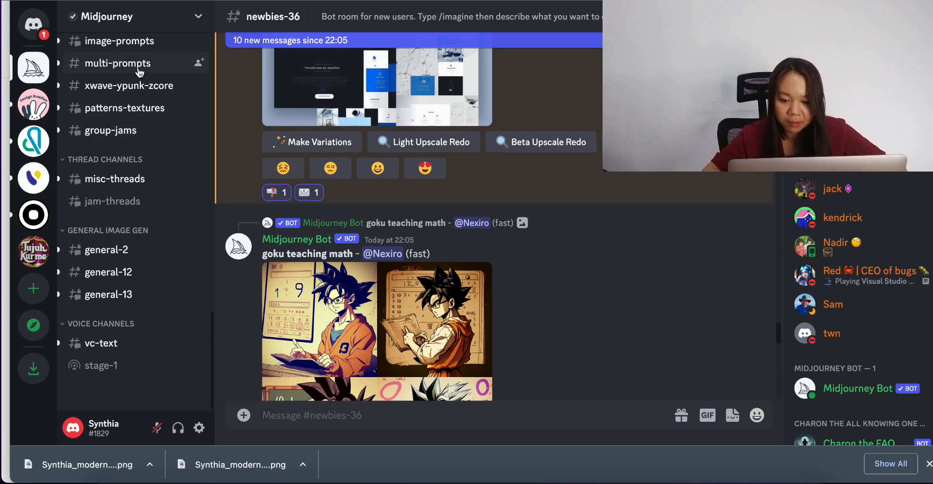
Step: Check the direct messages for the sent image, and return to the upscaled house website image message in newbies-36
scroll(140, 72, "up", 4)
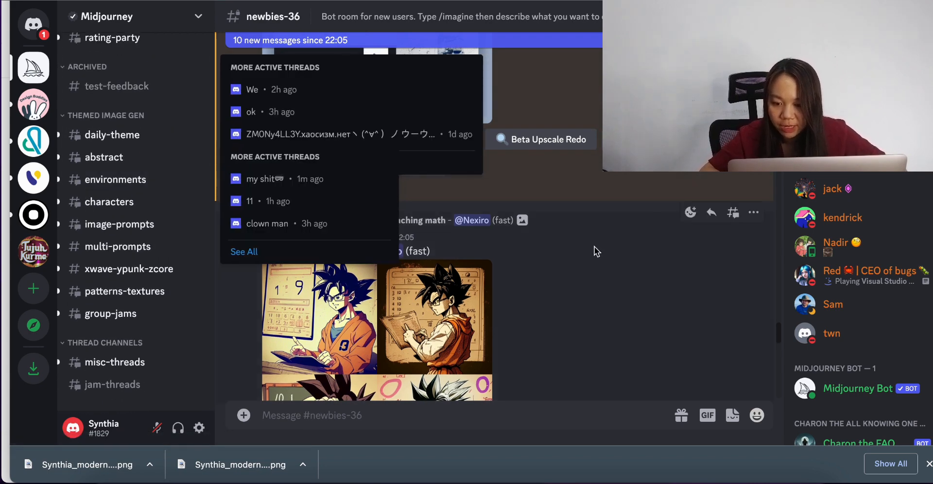
scroll(593, 250, "up", 4)
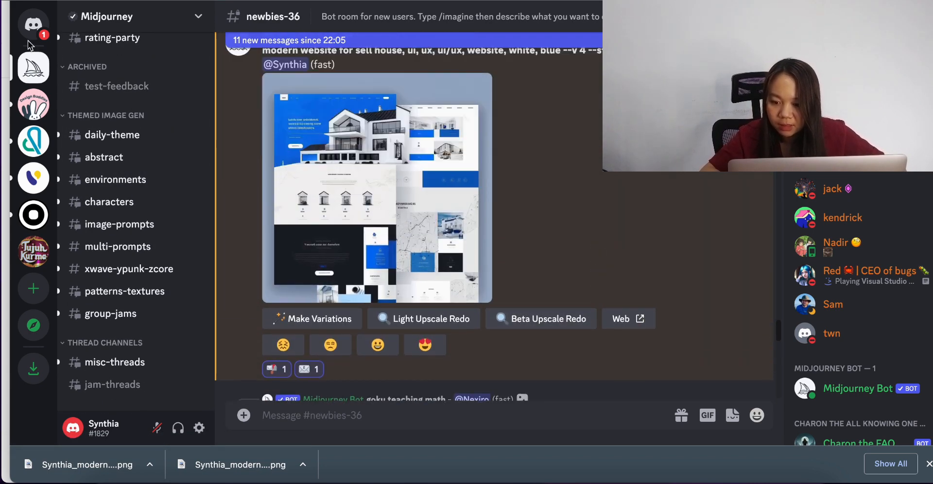
left_click(34, 35)
scroll(143, 213, "down", 1)
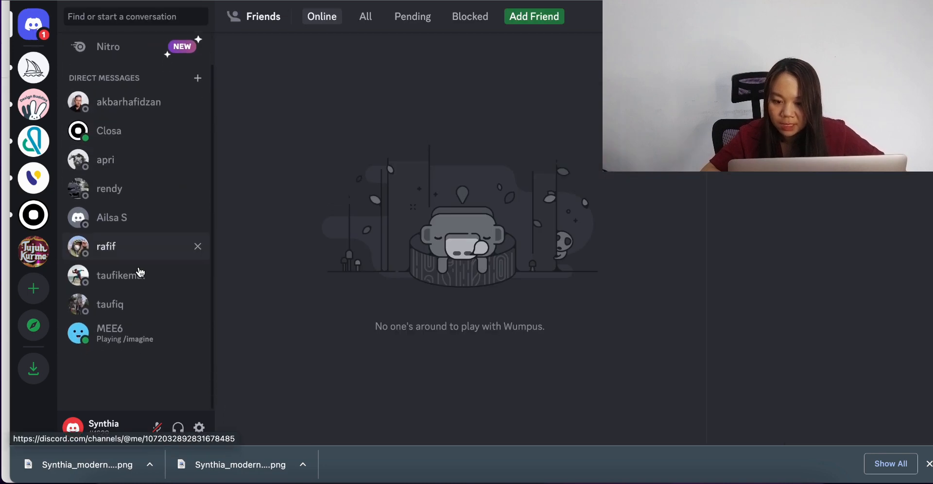
left_click(34, 70)
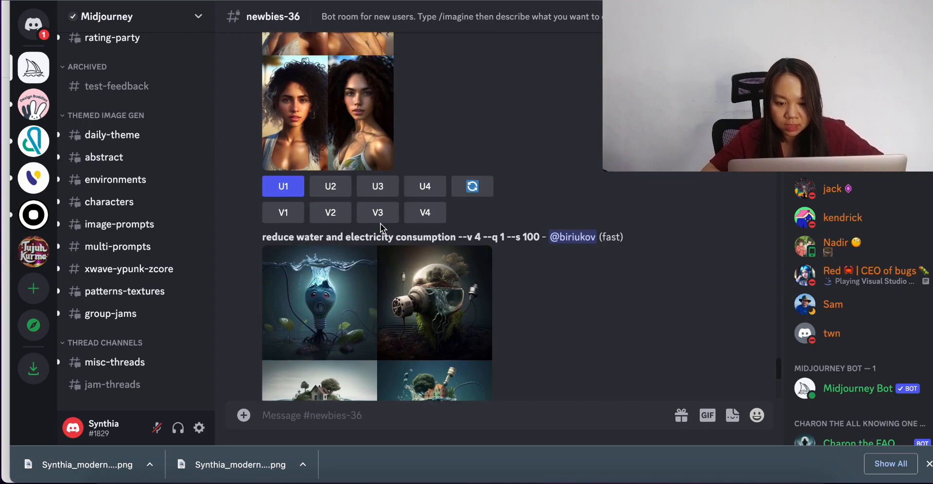
scroll(379, 226, "up", 2)
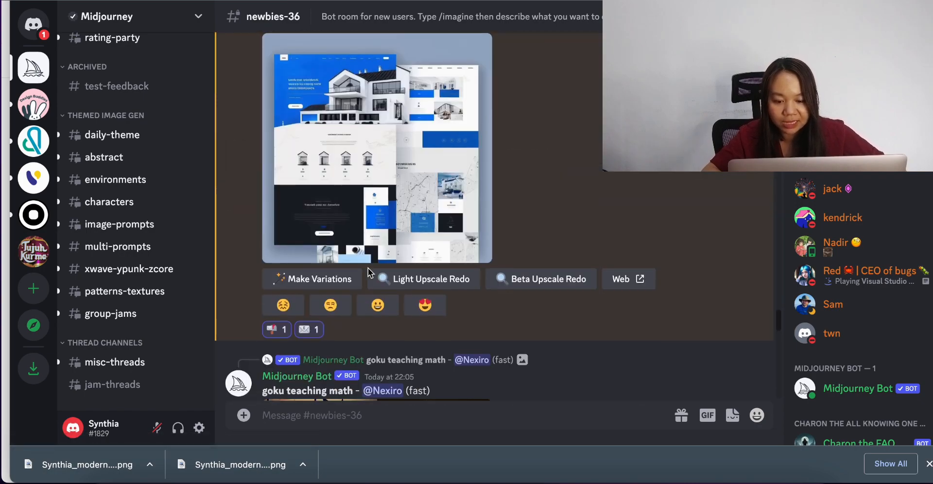
Step: Enlarge the upscaled house website image and bring it into the Untitled Figma file, closing the browser's downloads bar
left_click(389, 190)
scroll(442, 134, "up", 5)
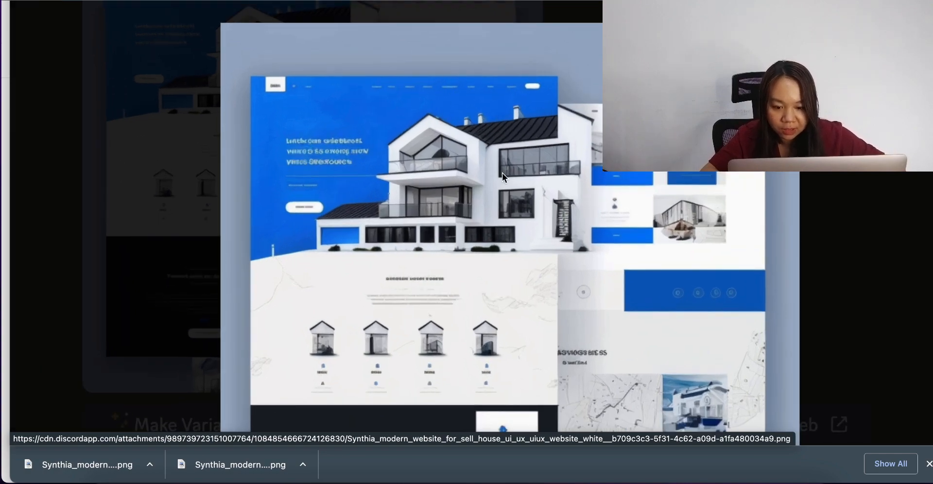
scroll(514, 221, "down", 3)
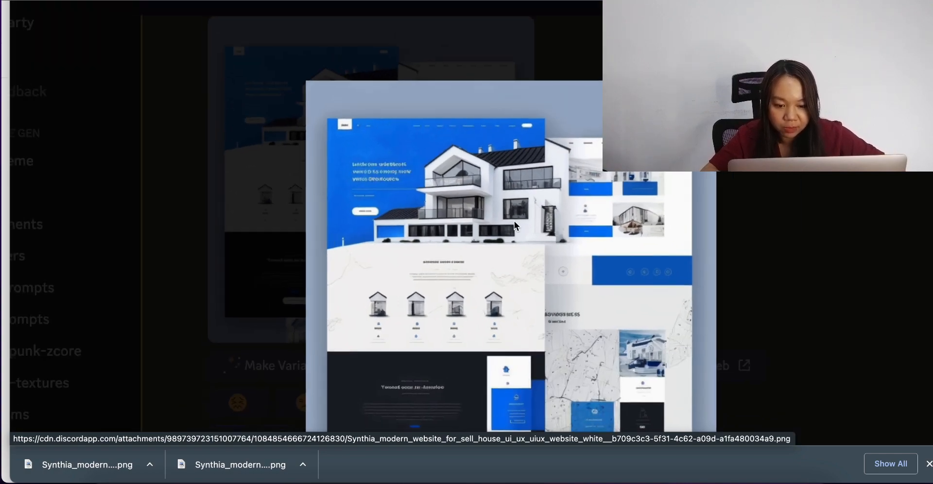
key("ctrl+Tab")
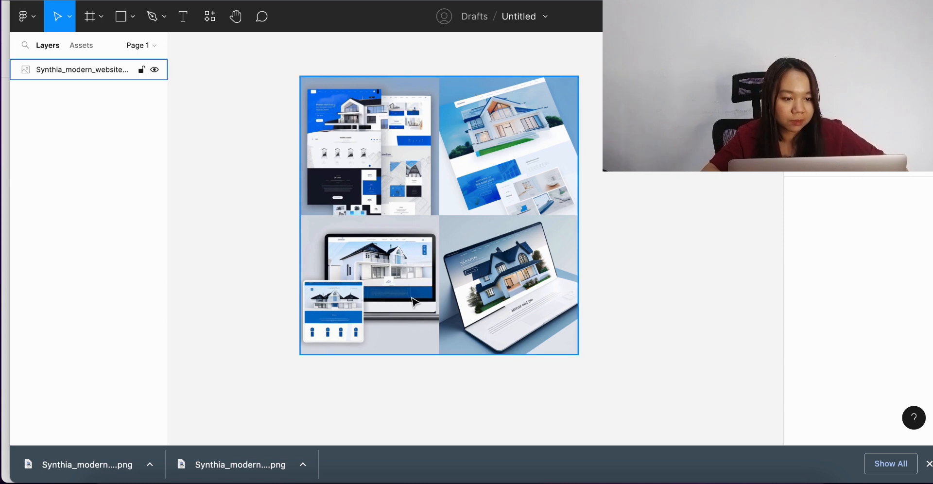
scroll(177, 404, "down", 3)
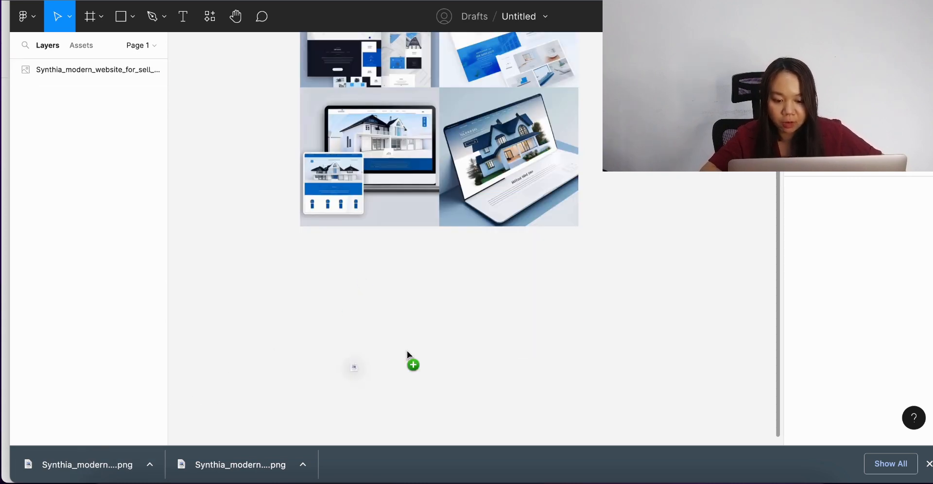
key("ctrl+v")
left_click(927, 465)
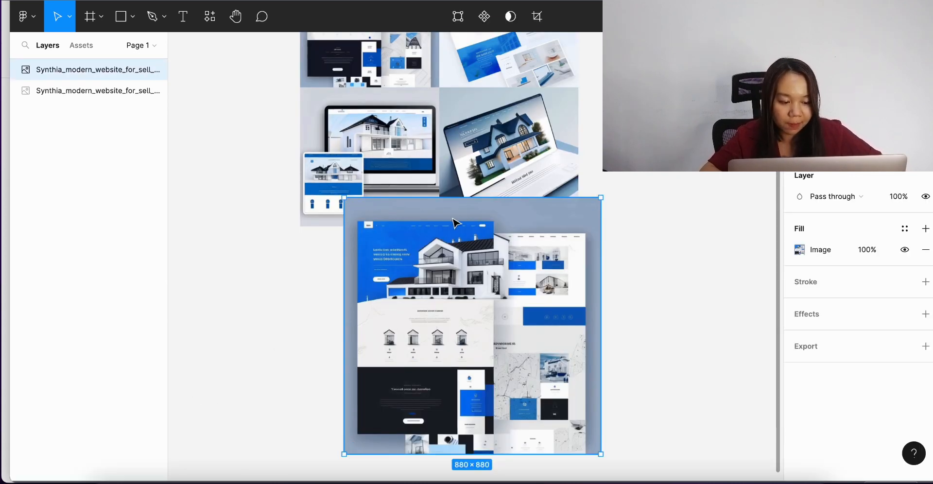
Step: Place the imported image below the four-design grid and scale it proportionally to about 1305 × 1305
scroll(442, 230, "down", 5)
scroll(442, 231, "up", 2)
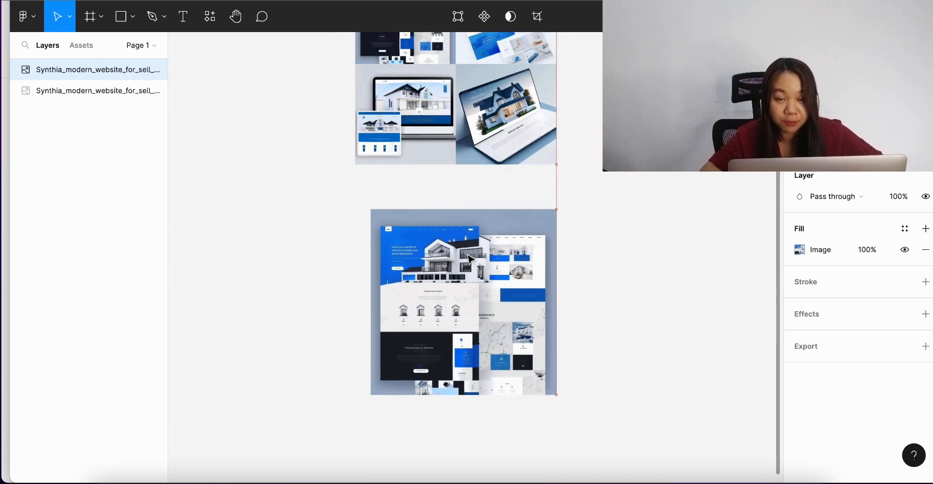
scroll(442, 231, "up", 5)
scroll(493, 240, "down", 3)
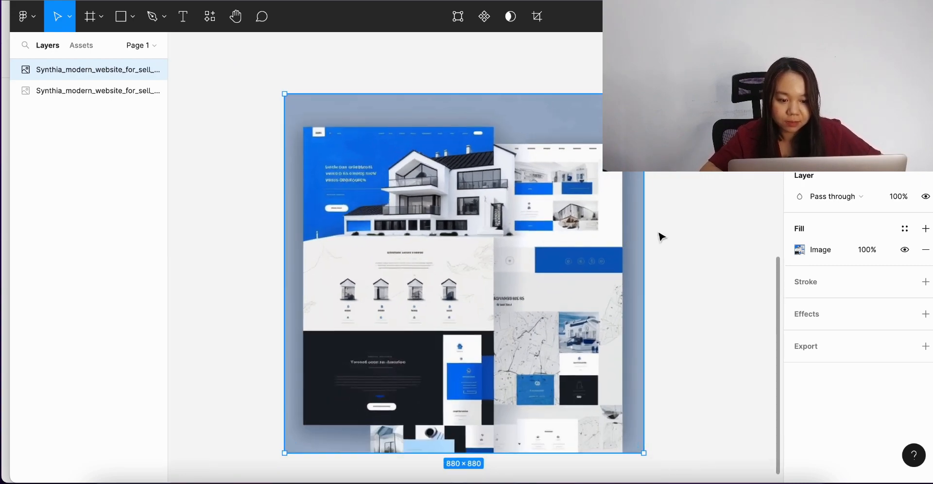
key("k")
left_click_drag(645, 234, 727, 229)
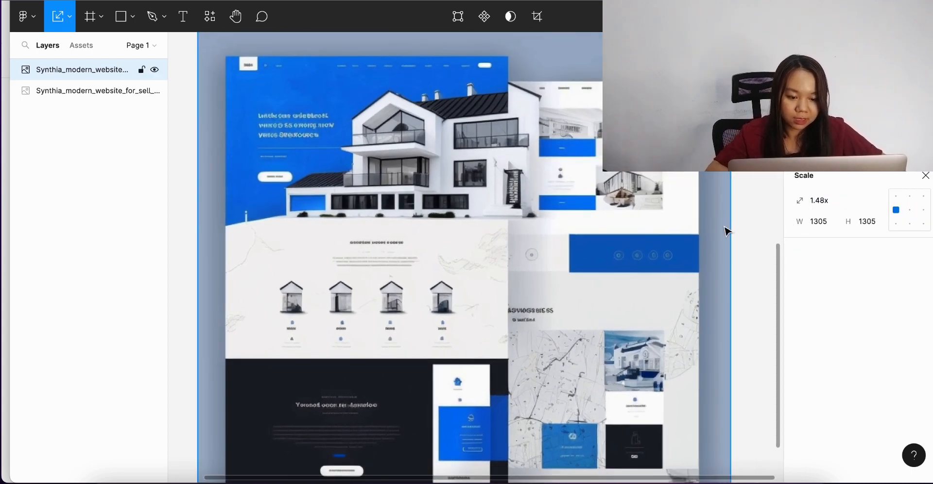
Step: Duplicate the scaled house website image and place the copy to the right of the original
scroll(709, 221, "down", 4)
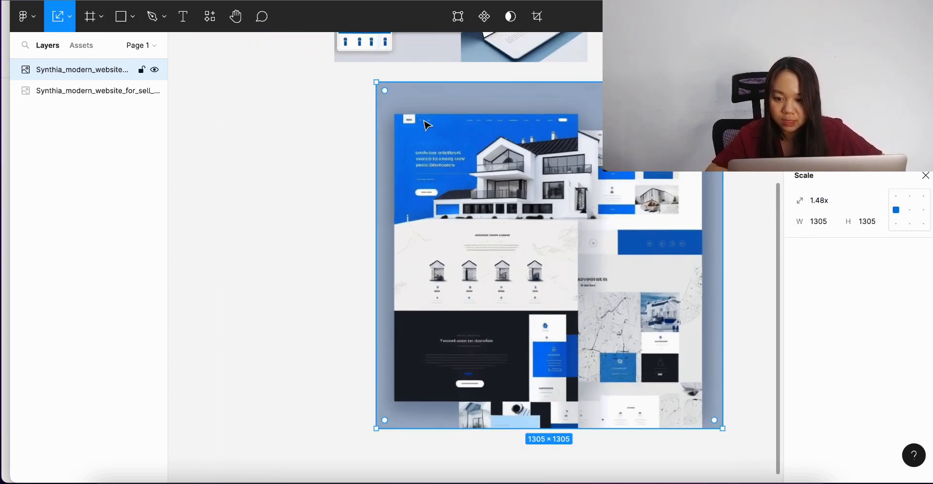
key("ctrl+d")
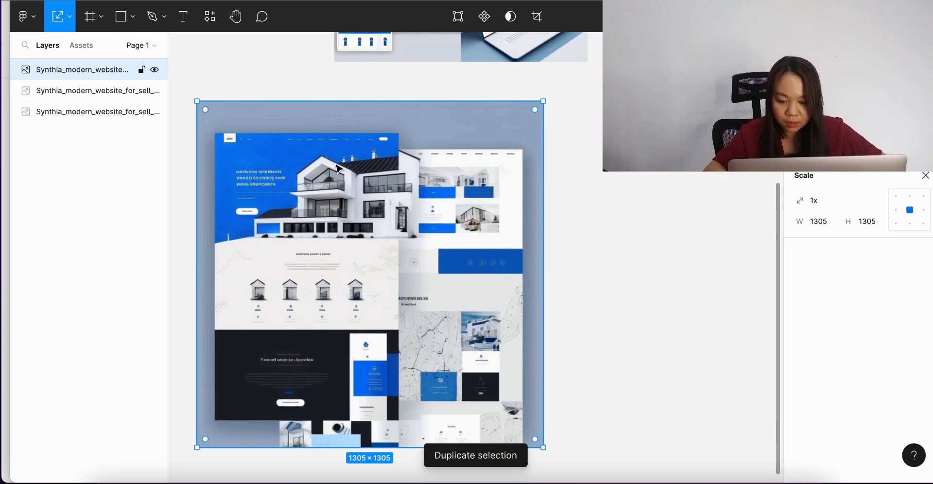
left_click_drag(882, 175, 637, 168)
scroll(631, 169, "right", 3)
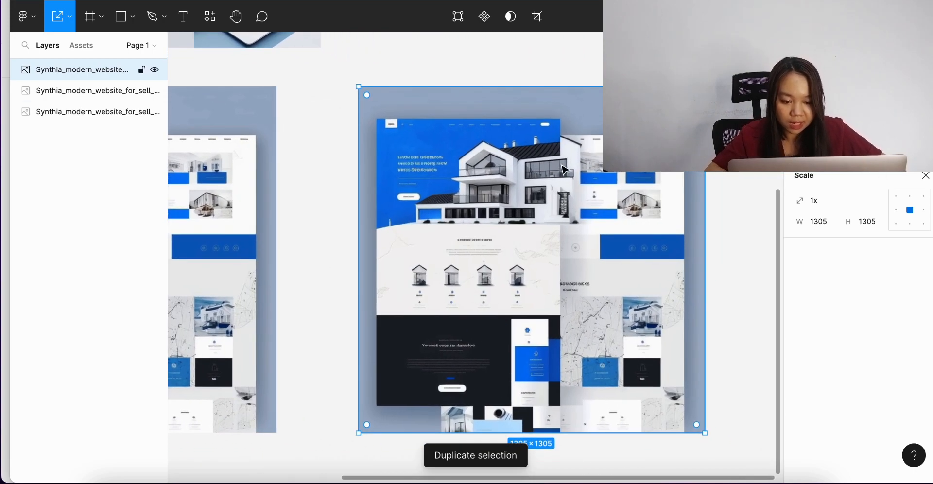
Step: Switch the copy's image fill to Crop and trim its bottom up to the hero section, to about 1305 × 513
scroll(562, 169, "up", 4)
key("v")
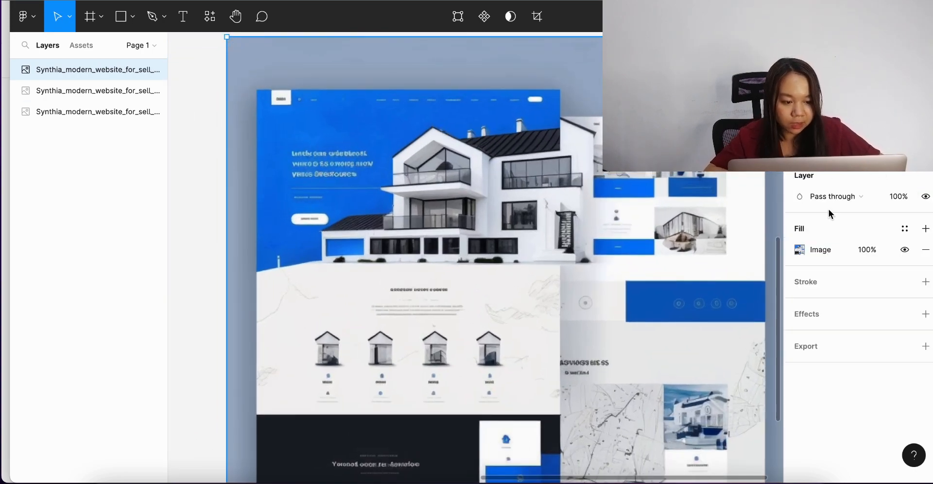
left_click(810, 249)
left_click(646, 197)
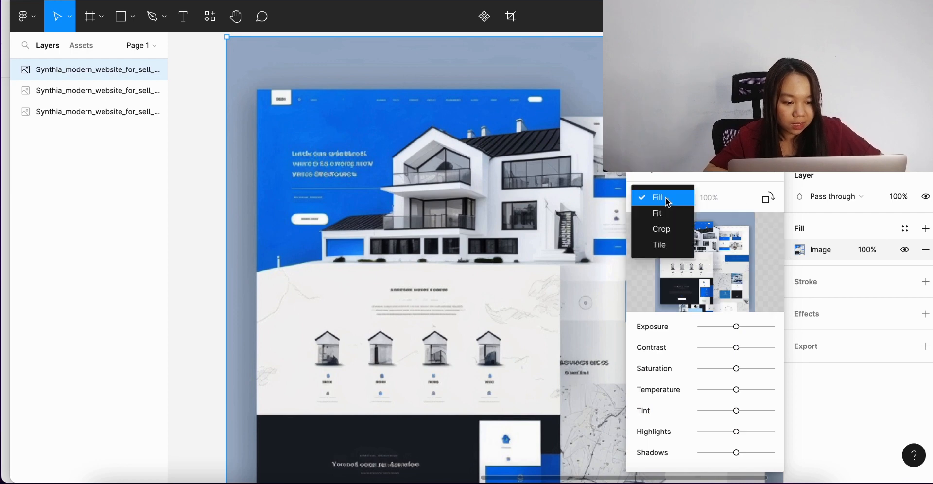
left_click(669, 232)
scroll(456, 336, "down", 3)
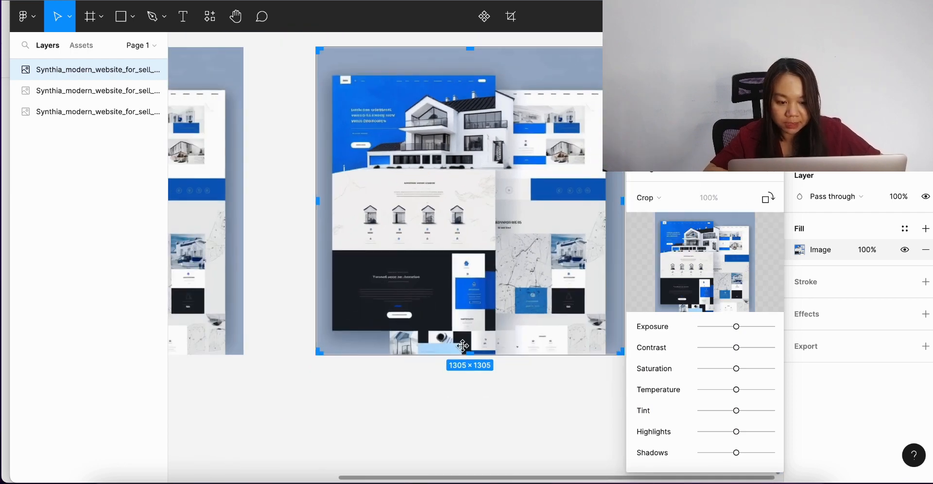
left_click_drag(469, 360, 472, 169)
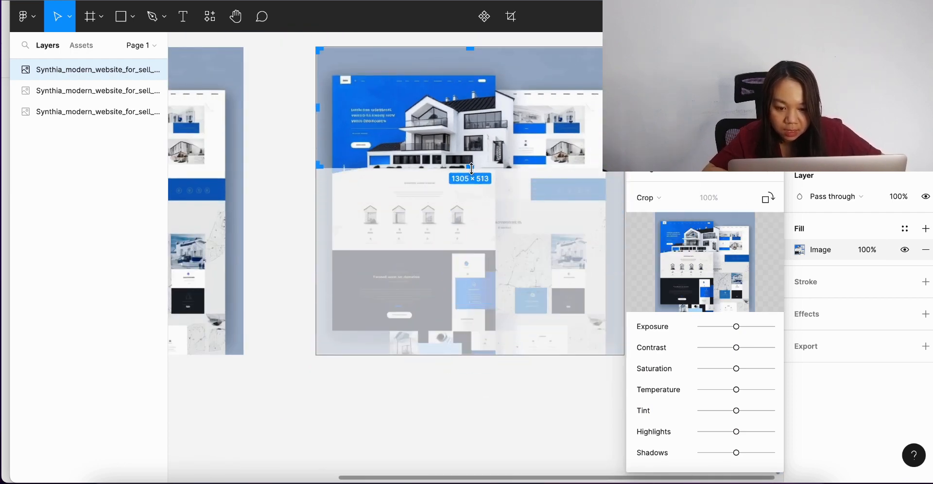
Step: Crop the copy's right side to the edge of the blue page, to about 758 × 513, and finish cropping
scroll(424, 155, "up", 5)
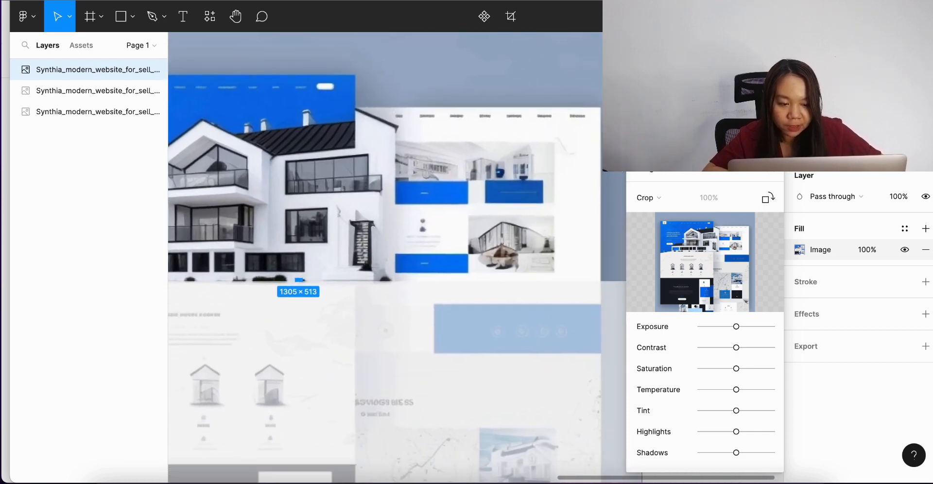
left_click_drag(601, 146, 355, 148)
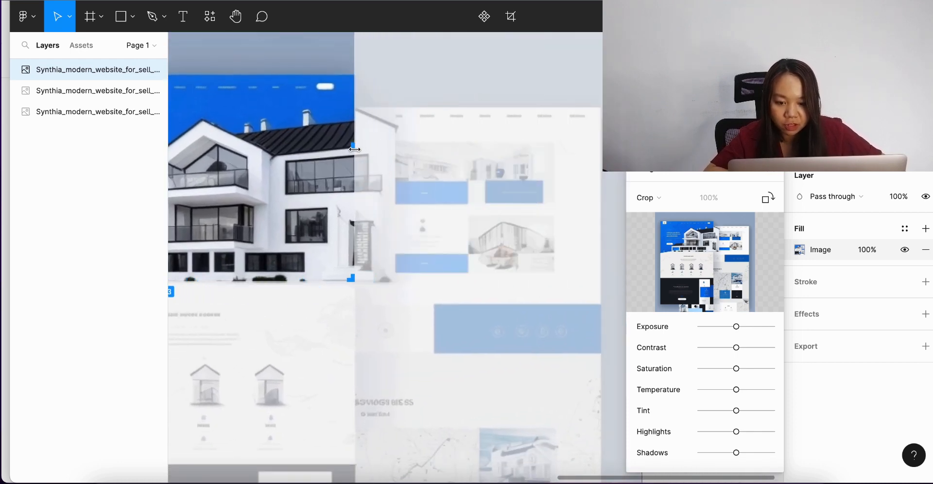
scroll(355, 148, "left", 5)
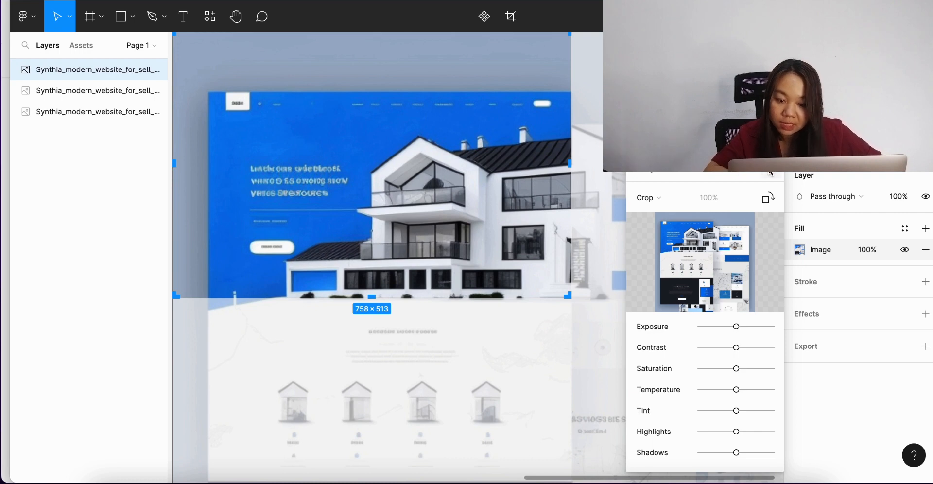
left_click(769, 171)
scroll(458, 130, "left", 4)
scroll(459, 130, "down", 4)
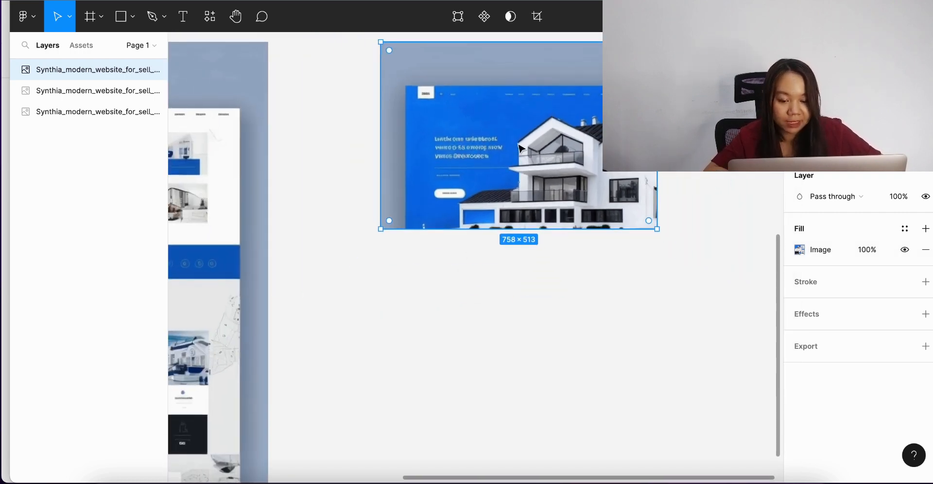
Step: Reopen the copy's crop and trim its top to just below the navigation bar, to about 758 × 356
scroll(533, 148, "up", 5)
double_click(530, 117)
left_click_drag(553, 116, 540, 215)
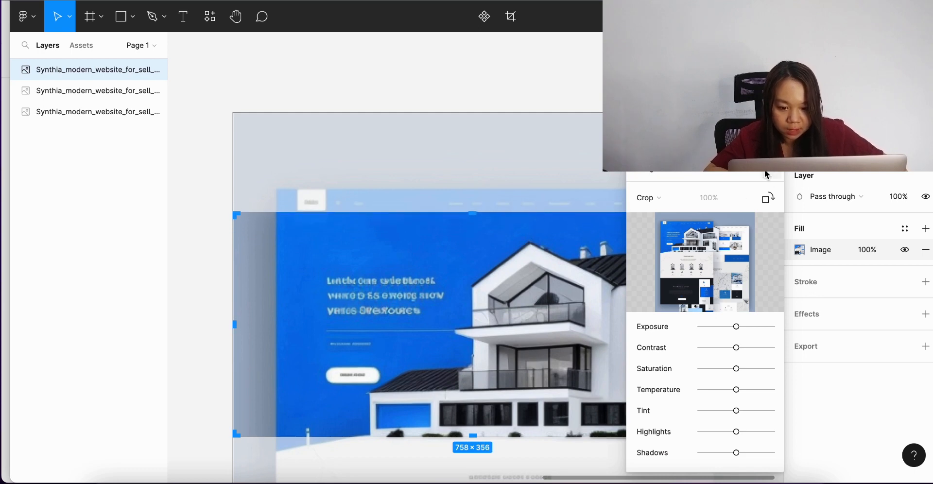
Step: Crop the hero image's left side to the edge of the blue page, to about 634 × 356, and finish cropping
left_click(767, 174)
scroll(316, 206, "down", 4)
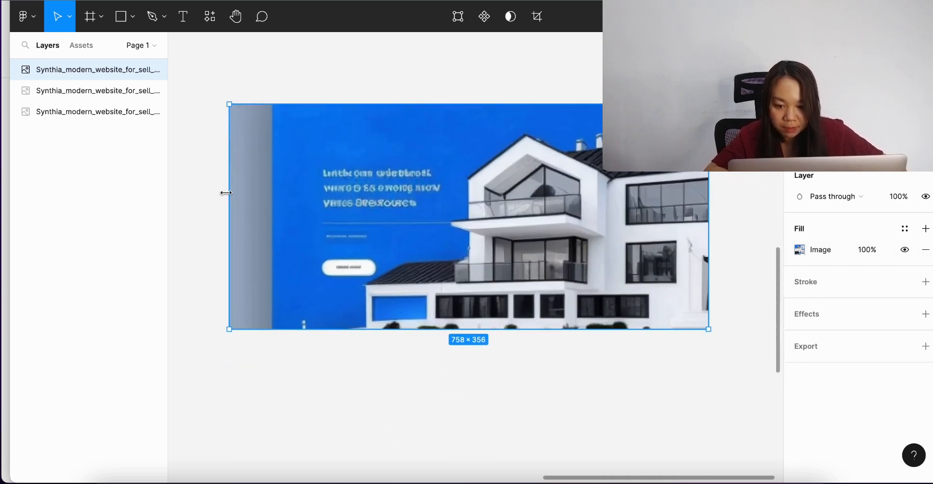
left_click_drag(226, 193, 234, 193)
key("super+z")
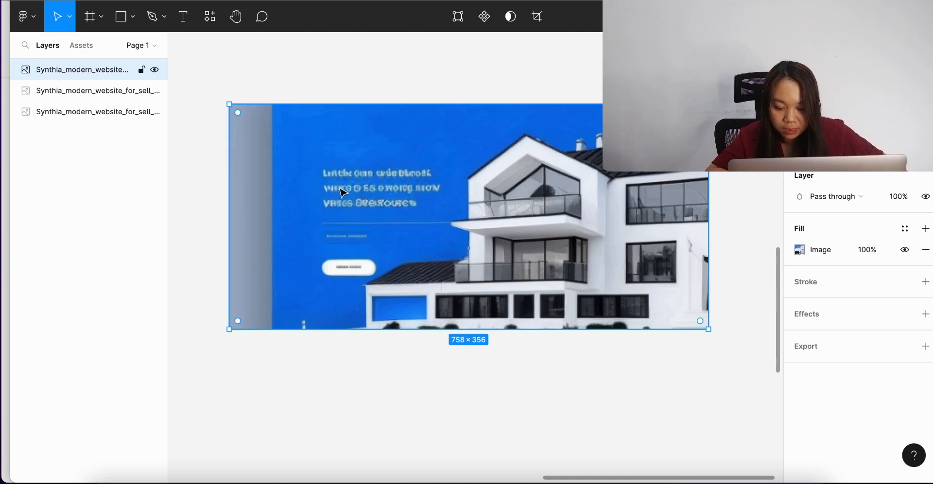
double_click(350, 189)
left_click_drag(226, 188, 311, 192)
left_click(774, 175)
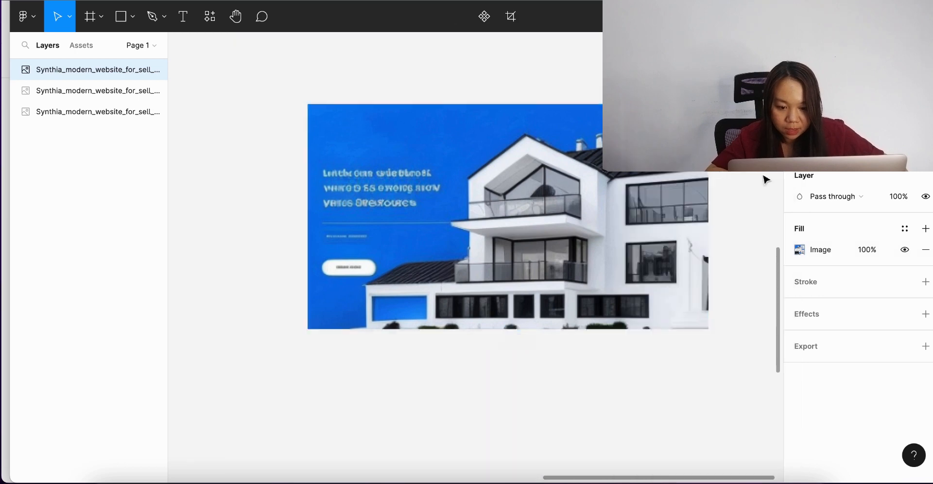
Step: Draw a rectangle of about 203 × 114 over the hero headline and fill it with blue sampled from the image background, 0573DE
scroll(375, 207, "up", 3)
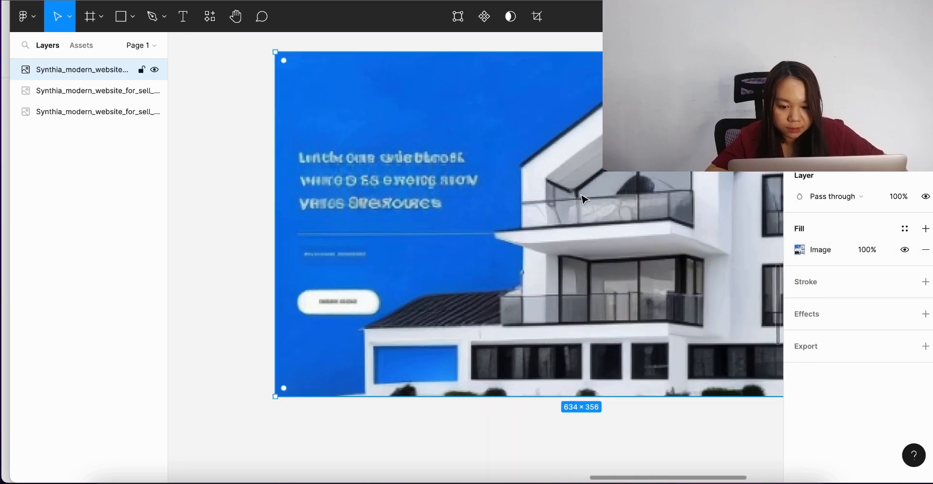
left_click(122, 16)
left_click_drag(297, 139, 362, 181)
left_click_drag(409, 212, 493, 249)
left_click(799, 250)
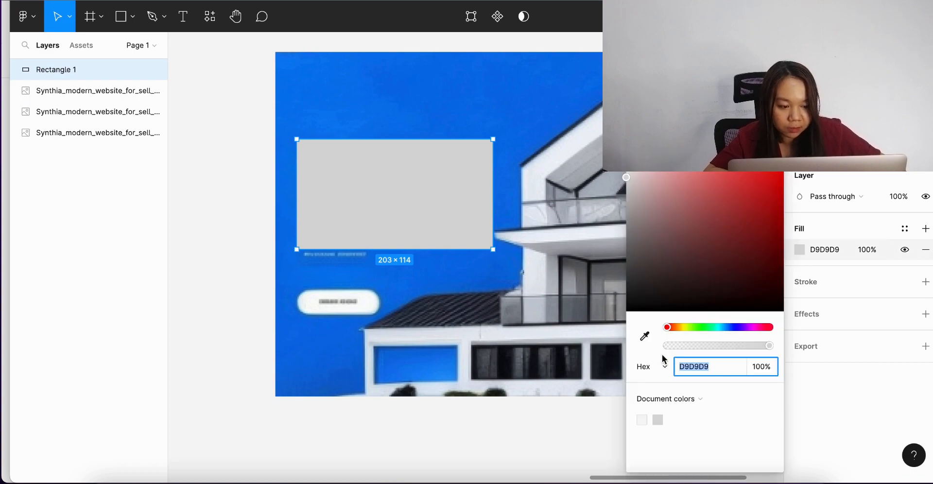
left_click(645, 336)
scroll(506, 256, "up", 10)
left_click(506, 256)
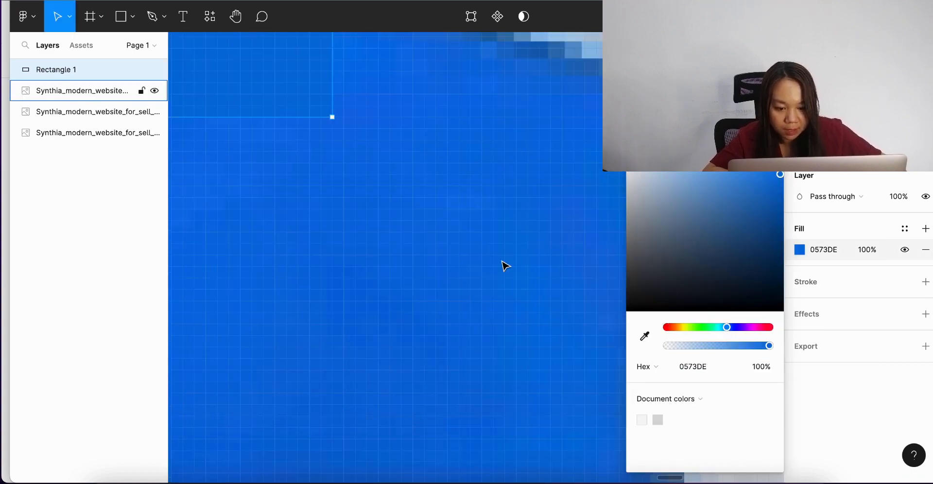
Step: Resize the blue rectangle to about 198 × 129 so that it also covers the small text line below the headline
scroll(504, 264, "down", 5)
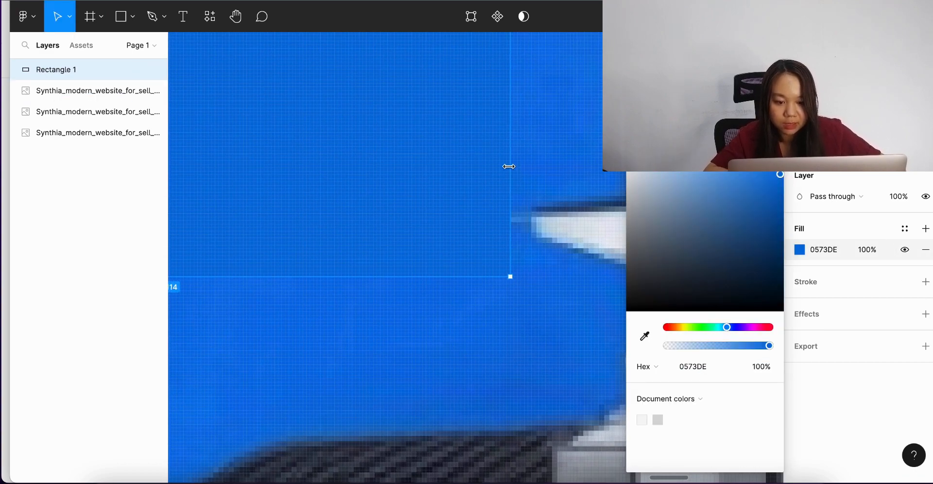
scroll(509, 167, "down", 5)
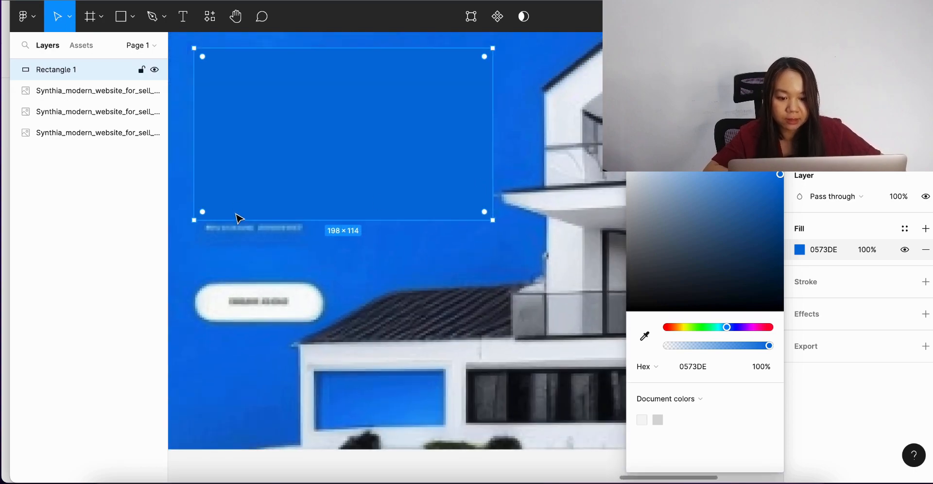
left_click_drag(236, 232, 231, 243)
scroll(502, 202, "left", 5)
left_click_drag(779, 174, 752, 180)
scroll(381, 187, "right", 3)
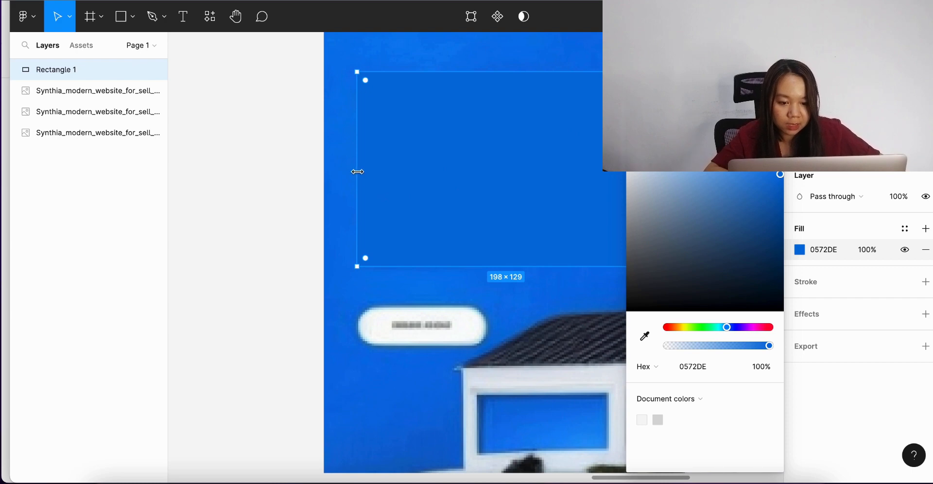
Step: Widen the rectangle to the hero image's left edge, to about 220 × 129, and shift its fill to 057CDE
scroll(328, 172, "up", 4)
left_click_drag(726, 327, 726, 327)
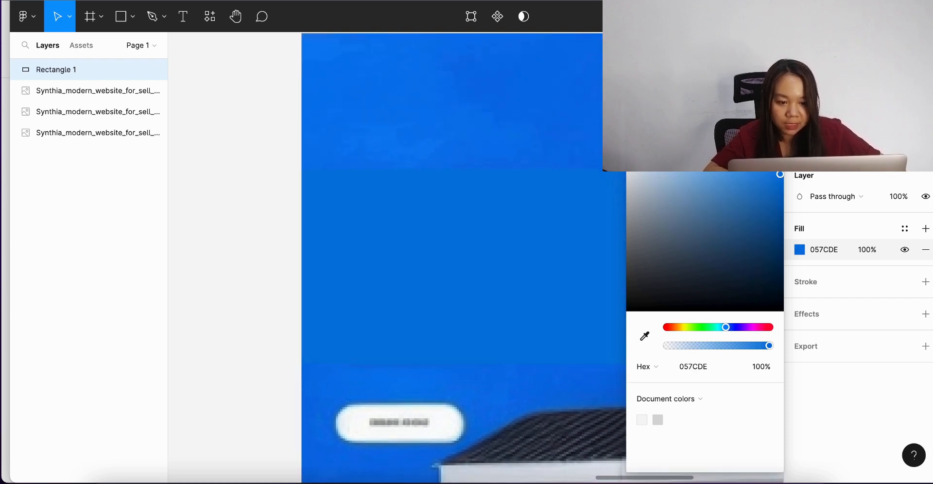
left_click(772, 141)
left_click(658, 238)
scroll(658, 238, "right", 3)
left_click(534, 245)
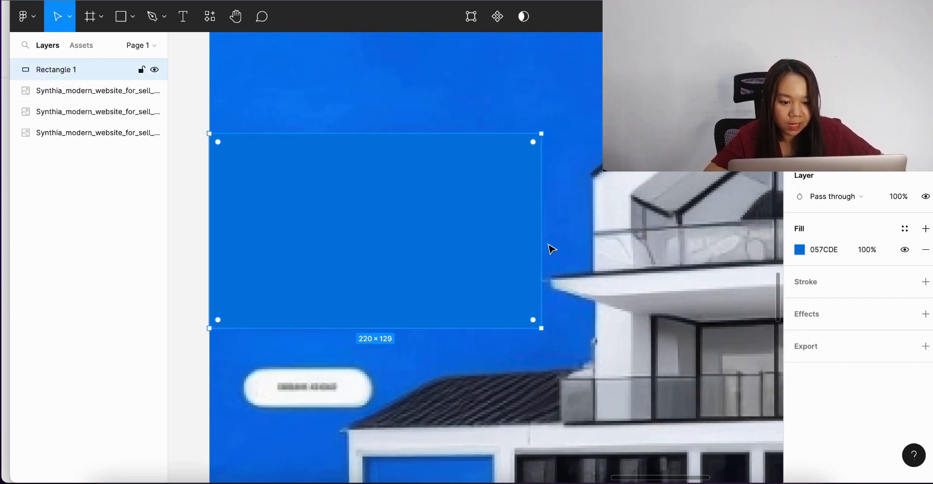
Step: Narrow the rectangle to about 217 × 129 and resample its fill from the image's blue background as 0B72E9
left_click(799, 249)
left_click_drag(541, 290, 527, 290)
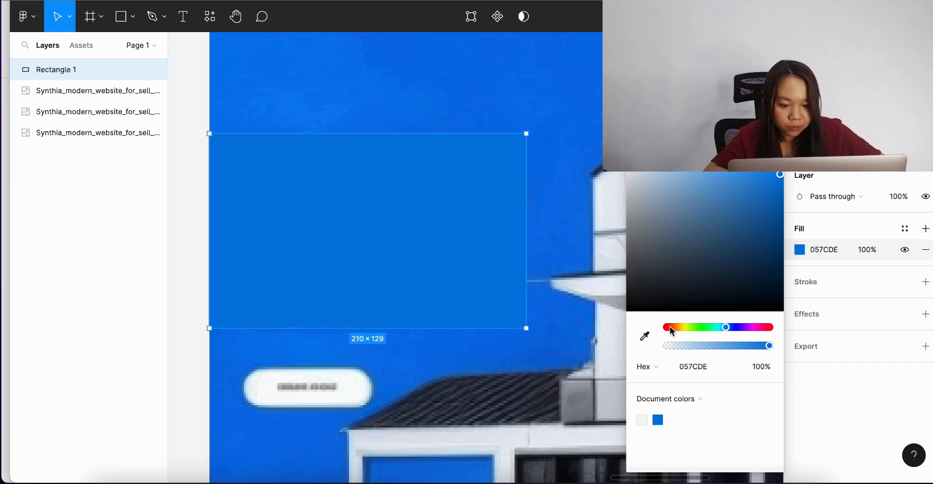
left_click(645, 335)
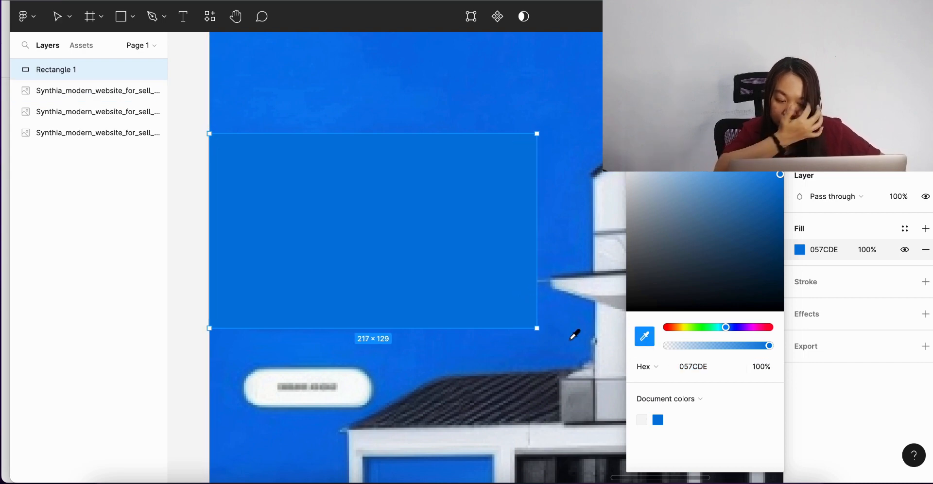
scroll(437, 219, "left", 3)
scroll(399, 208, "up", 1)
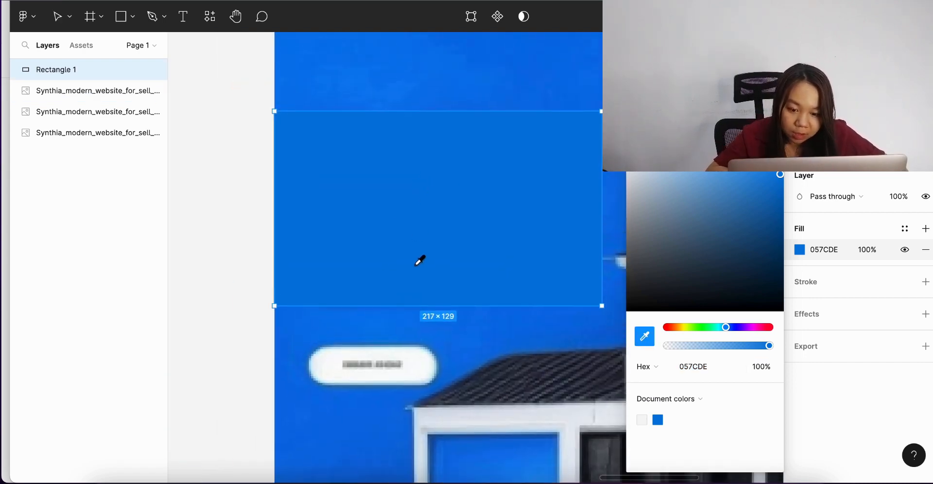
scroll(496, 343, "up", 6)
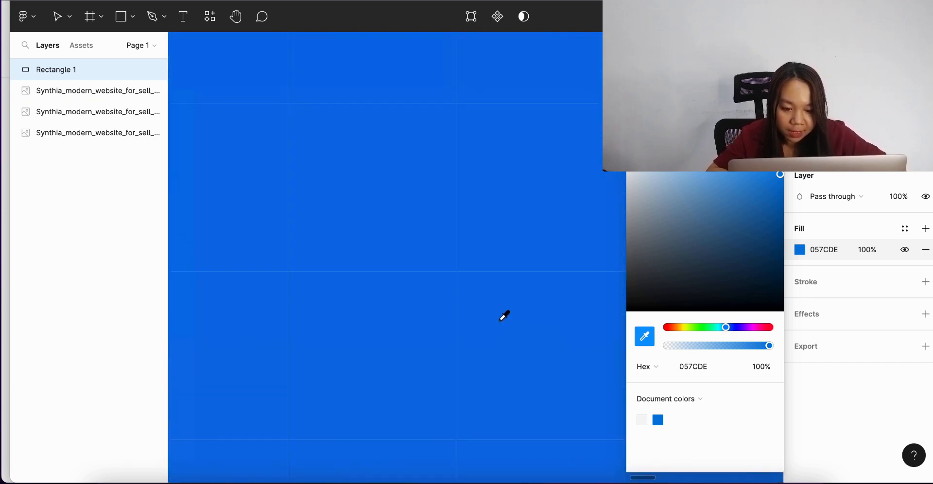
left_click(500, 320)
scroll(500, 320, "down", 6)
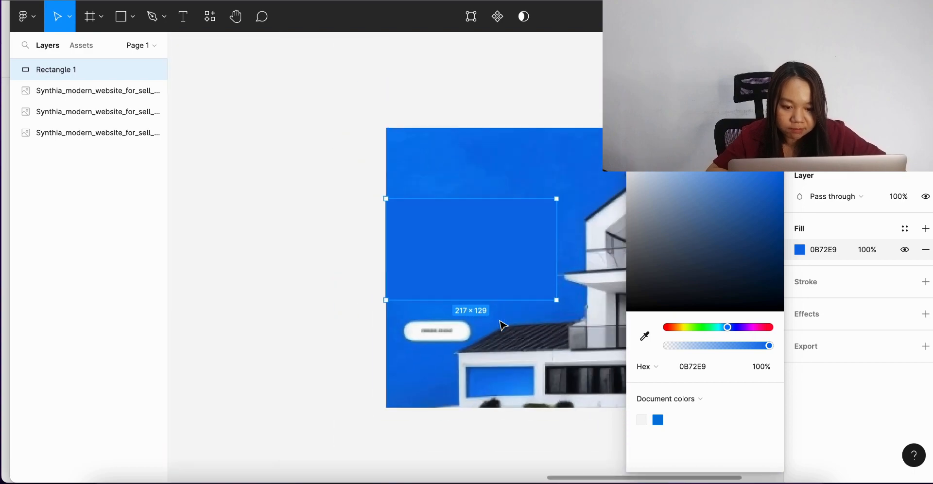
Step: Examine how well the blue rectangle blends into the hero image's background
left_click(523, 176)
scroll(523, 175, "right", 3)
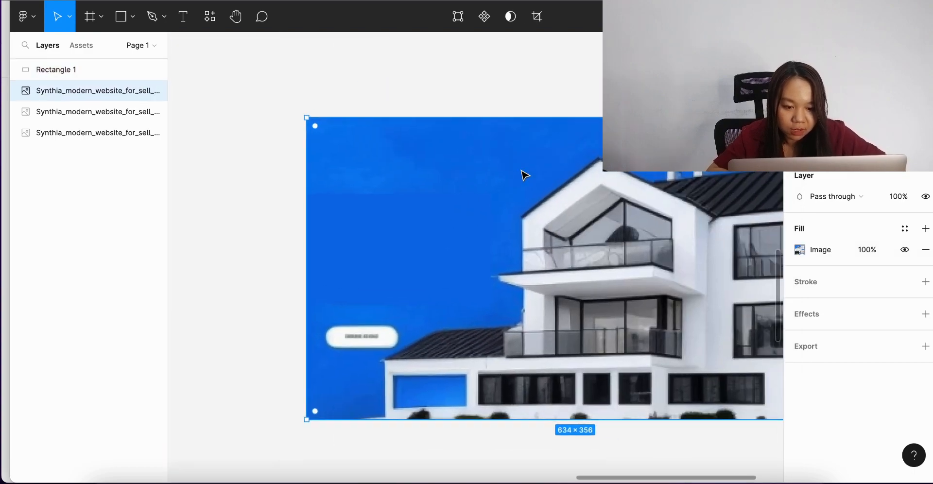
left_click(463, 245)
scroll(398, 156, "up", 3)
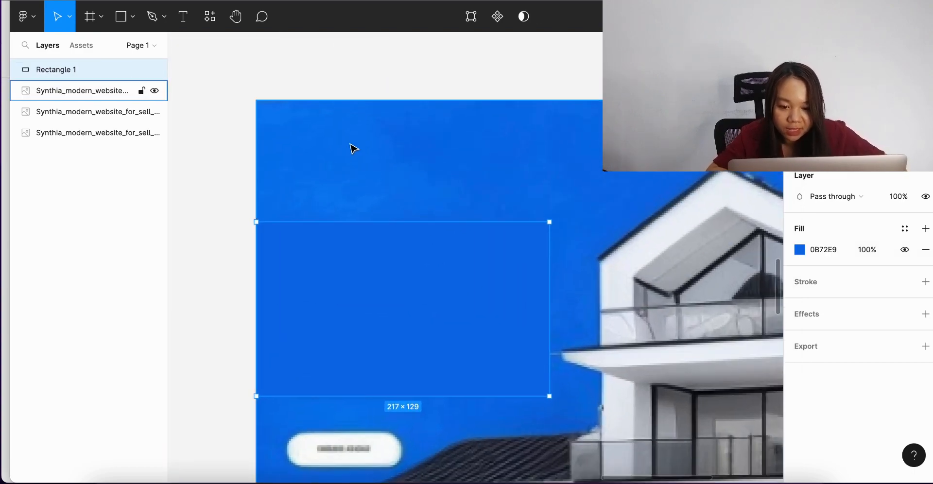
left_click(408, 177)
scroll(408, 178, "down", 4)
scroll(408, 178, "right", 3)
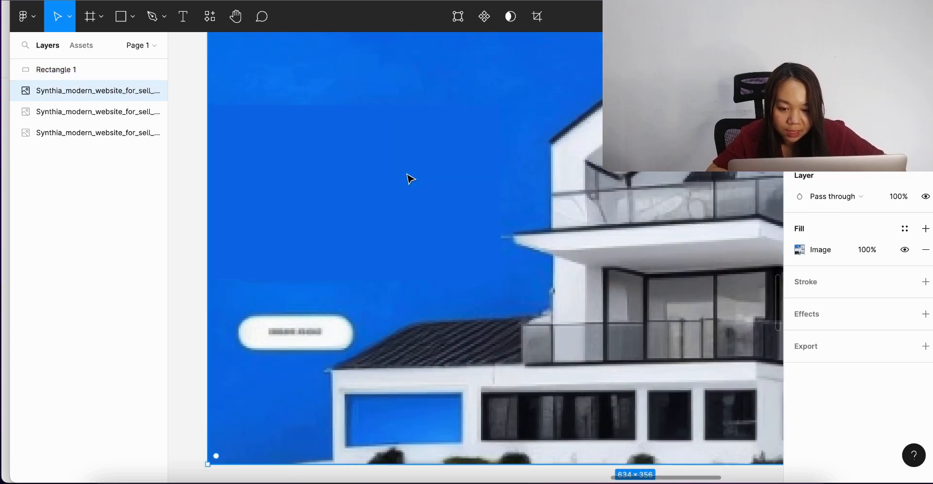
scroll(443, 217, "down", 1)
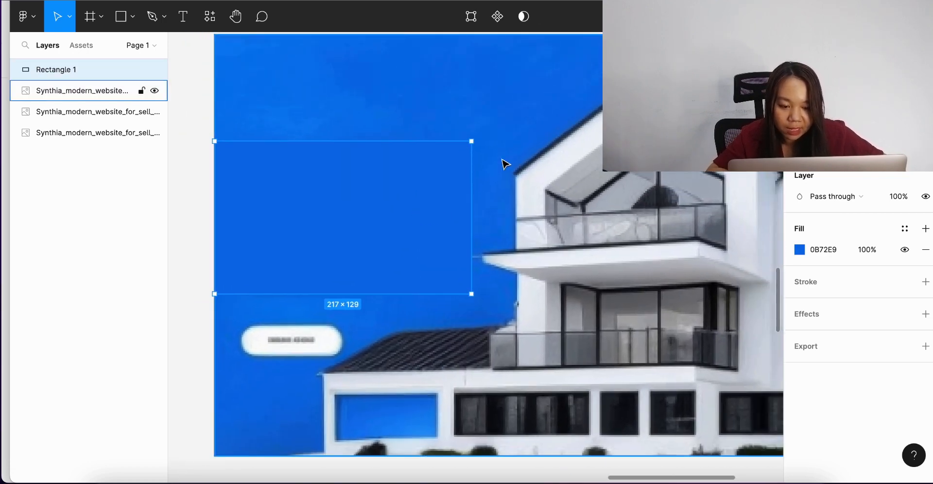
Step: Crop more off the hero image's left side, to about 546 × 356, and finish cropping
double_click(501, 160)
left_click_drag(221, 150, 319, 171)
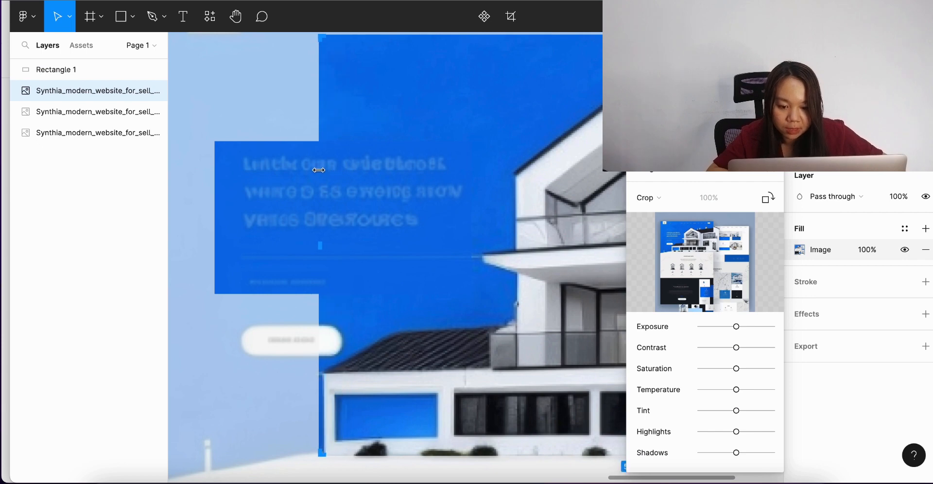
left_click(776, 181)
Step: Shorten the blue rectangle from its left side to the image's cropped edge, to about 129 × 129
left_click(335, 177)
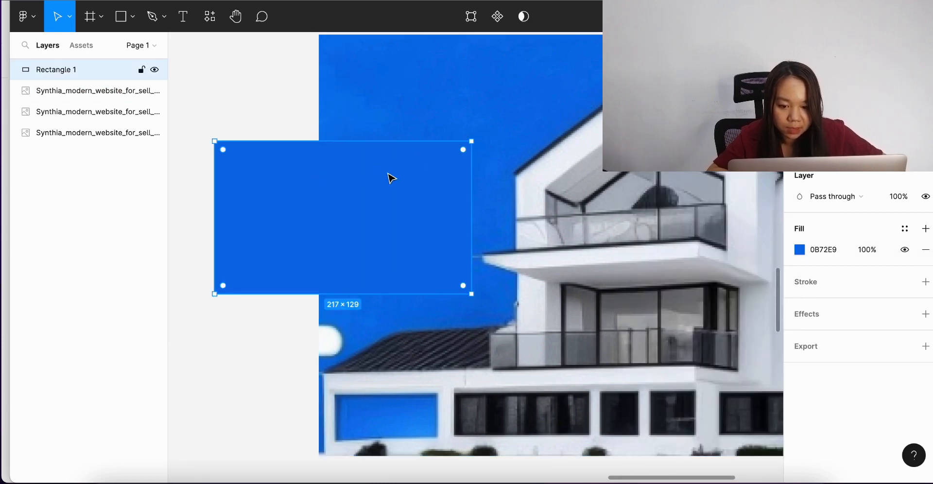
double_click(342, 174)
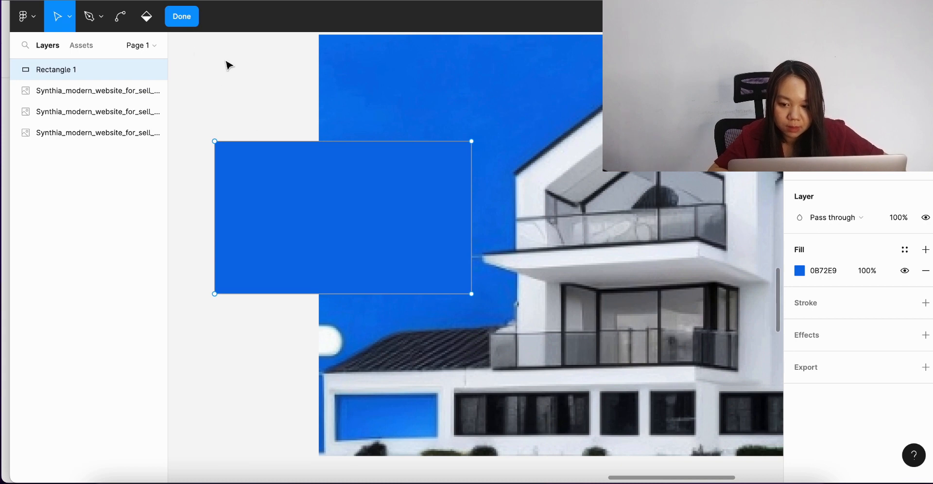
left_click(188, 18)
left_click(210, 204)
left_click(227, 194)
left_click_drag(213, 192, 319, 208)
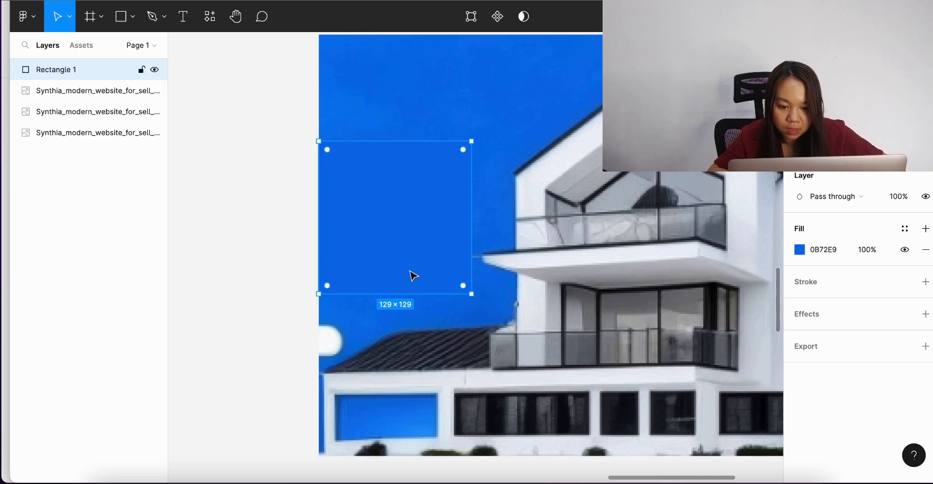
Step: Duplicate the blue rectangle and resize and place the copy over the remaining piece of the white button
key("ctrl+d")
left_click_drag(392, 294, 398, 311)
left_click_drag(460, 294, 339, 337)
scroll(348, 354, "up", 5)
left_click_drag(319, 364, 344, 347)
left_click(419, 329)
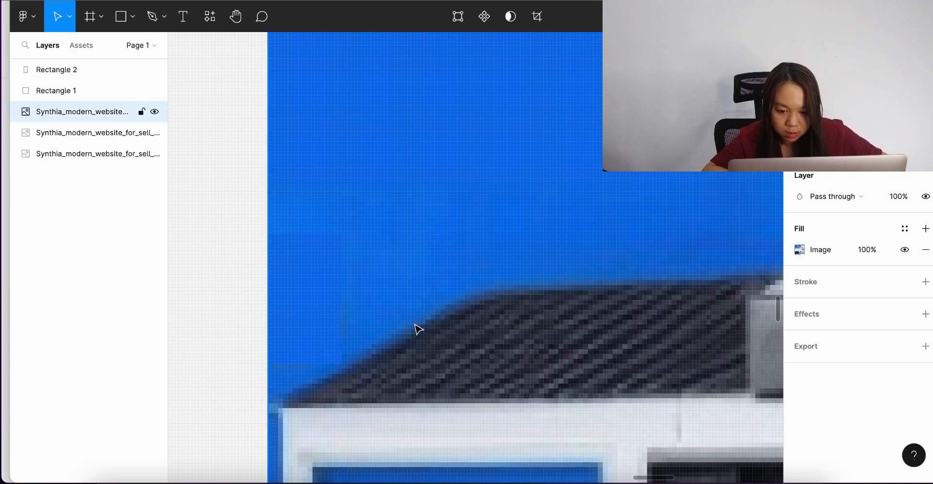
Step: Examine the patched house image as a whole and in comparison with the original website design
scroll(419, 329, "down", 5)
scroll(484, 324, "down", 3)
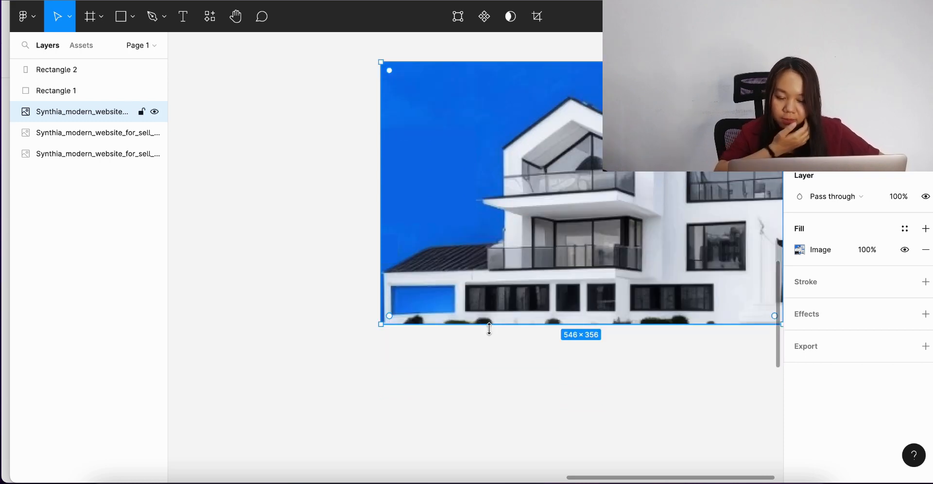
left_click(621, 354)
scroll(619, 352, "right", 10)
scroll(616, 351, "up", 1)
scroll(616, 351, "left", 10)
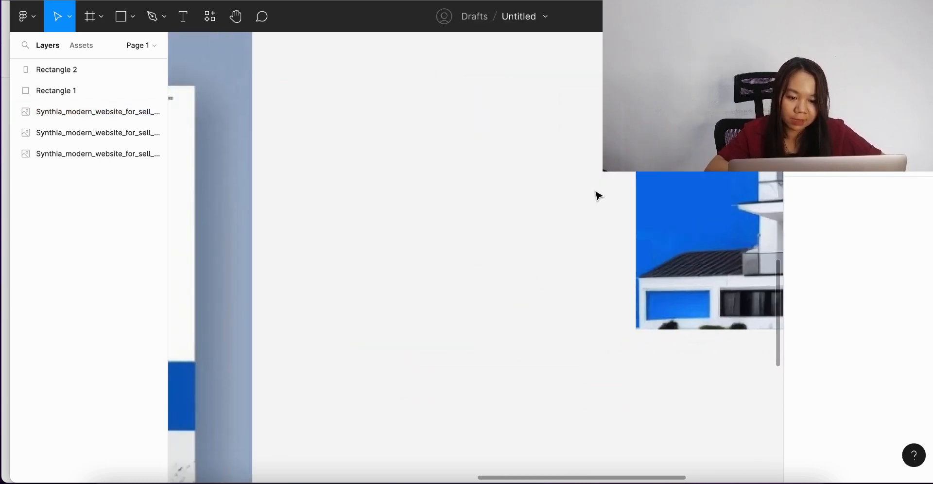
scroll(570, 212, "right", 5)
scroll(681, 244, "up", 1)
scroll(540, 253, "right", 5)
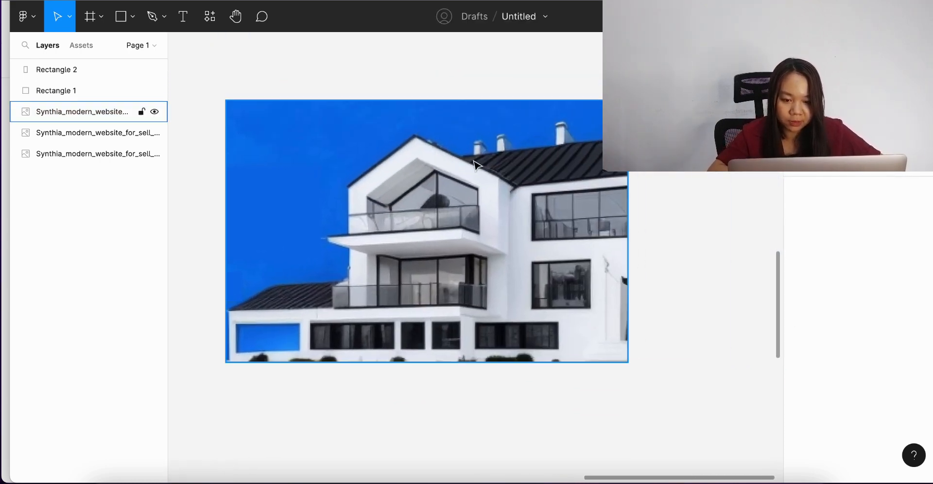
Step: Group the house image with its two covering rectangles and name the group house
left_click(539, 253)
left_click_drag(678, 397, 224, 78)
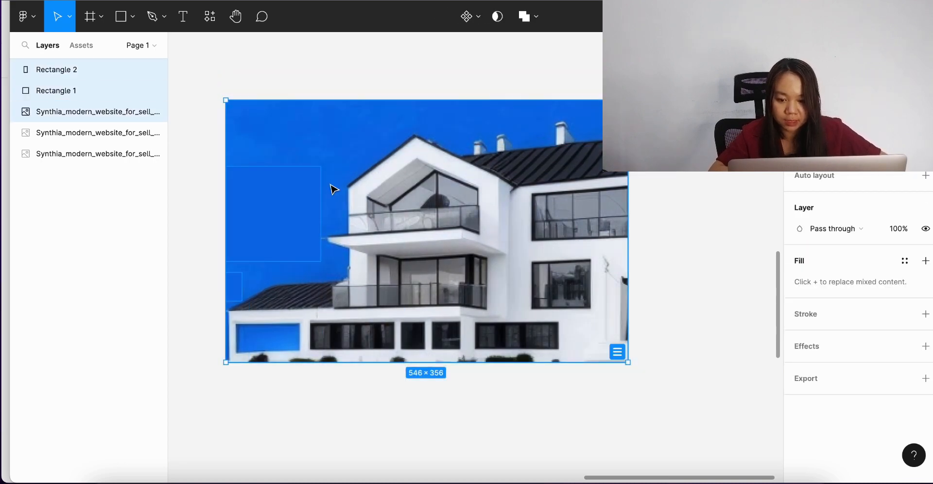
key("ctrl+g")
double_click(83, 68)
type("house")
left_click(739, 271)
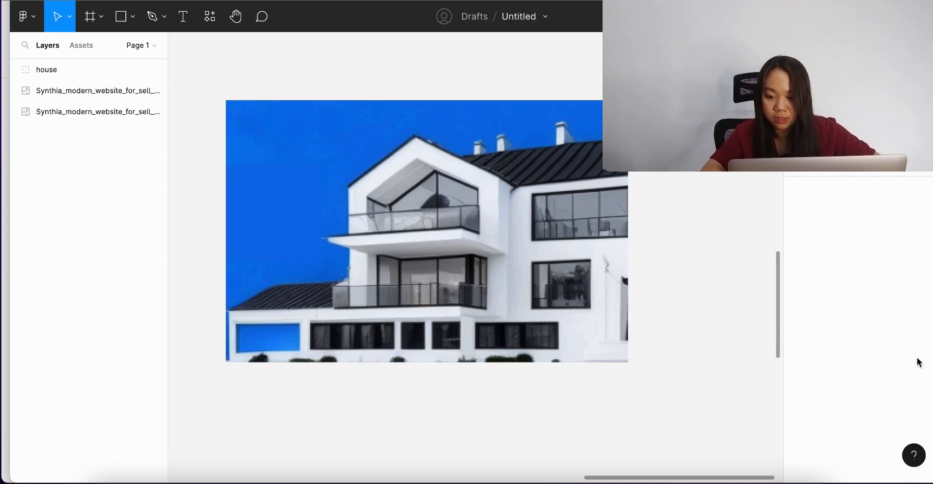
Step: Add an export setting to the house group and export it as a 1x PNG
left_click(504, 237)
scroll(928, 290, "down", 1)
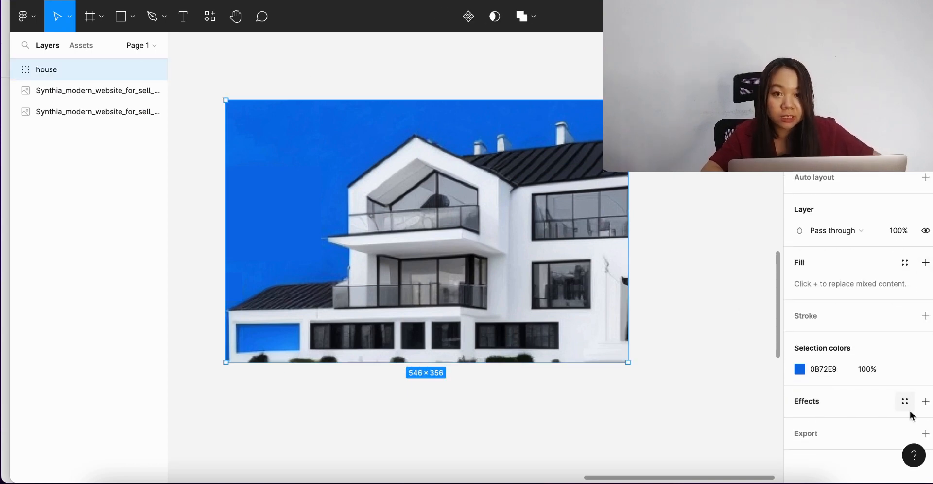
left_click(926, 433)
scroll(865, 407, "down", 3)
left_click(869, 409)
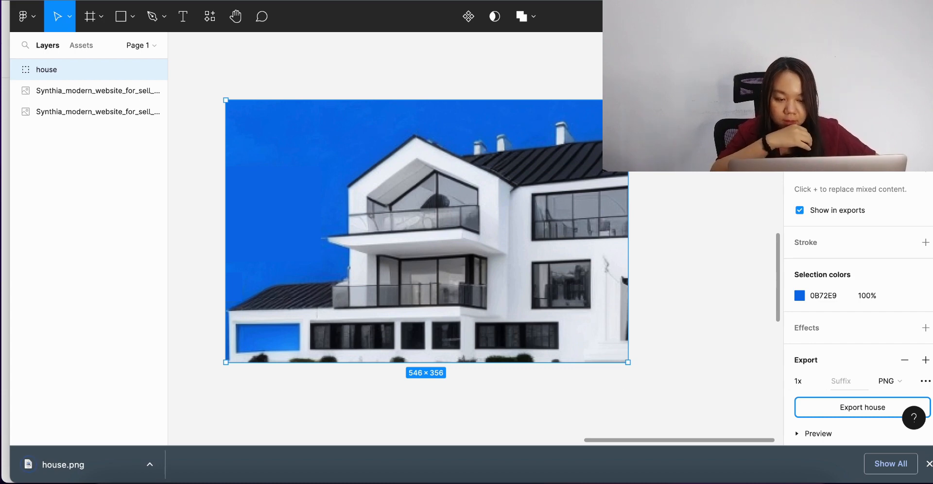
Step: Switch to the My Sites page in Editor X and start creating a new site
key("ctrl+Tab")
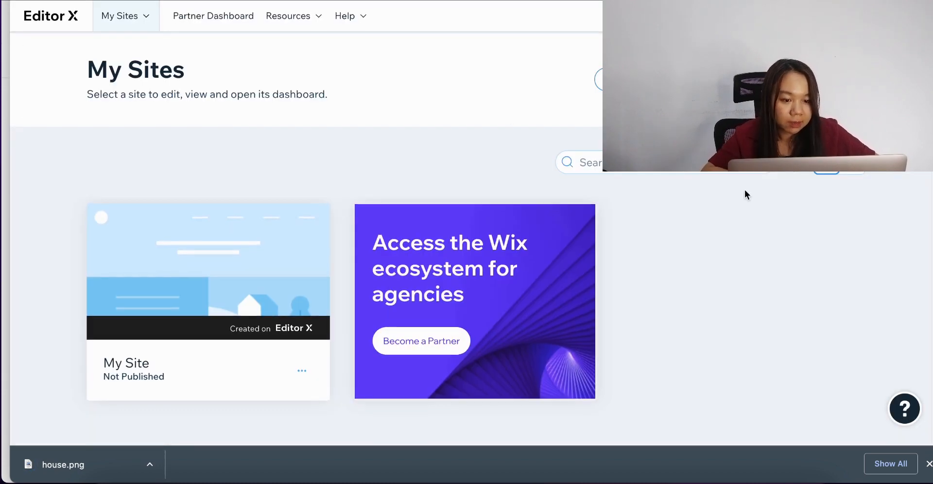
key("ctrl+Tab")
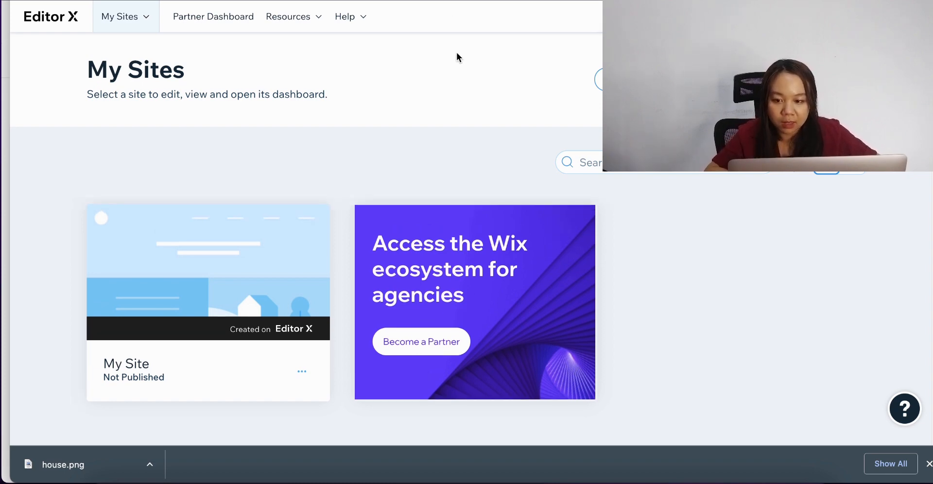
left_click(802, 79)
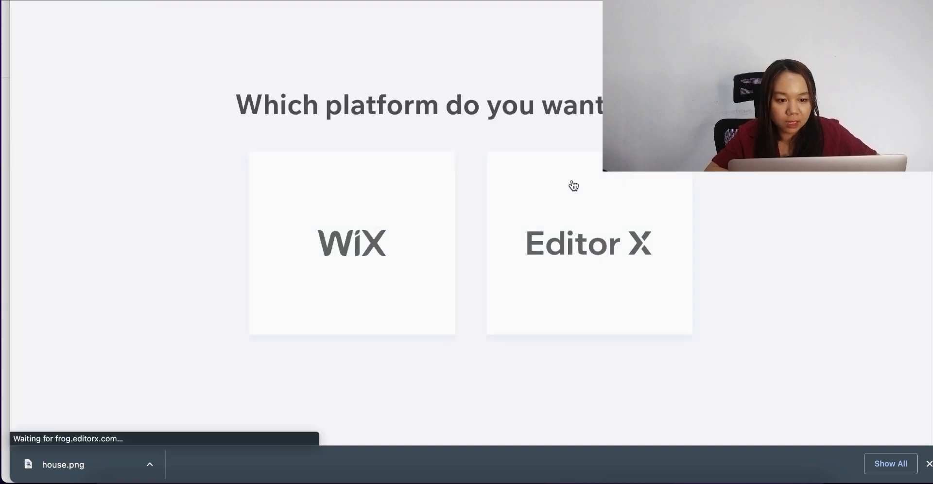
Step: Choose Editor X as the platform for the new site
left_click(601, 222)
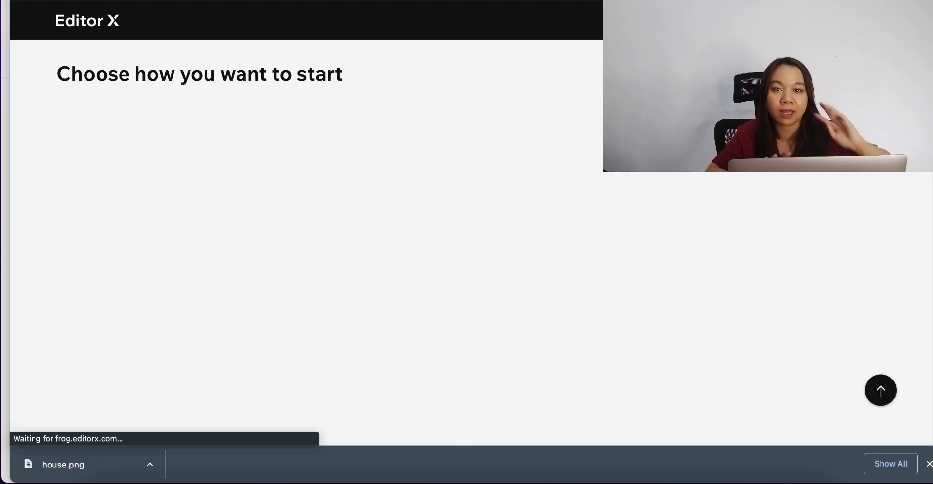
Step: Switch to ChatGPT and submit the prompt "creating copy for header, body text, CTA" in the house-selling chat
key("ctrl+Tab")
scroll(628, 176, "up", 5)
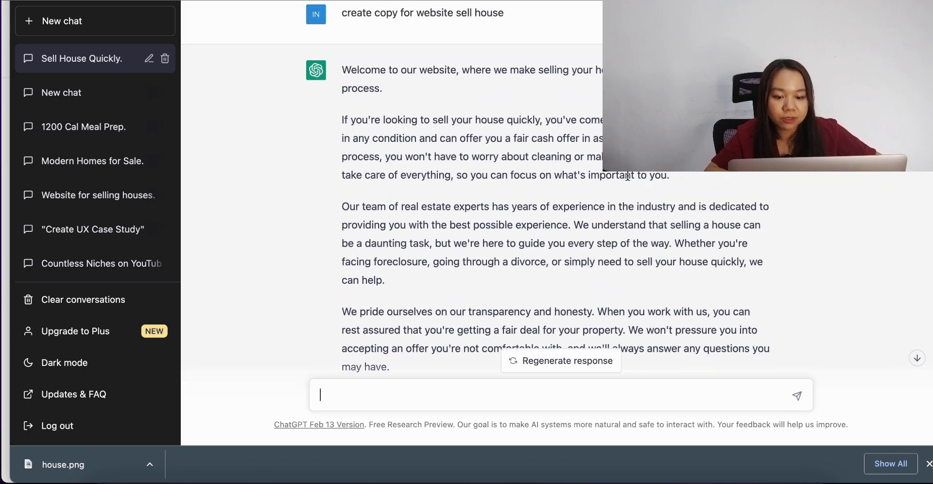
scroll(576, 215, "down", 3)
left_click(459, 394)
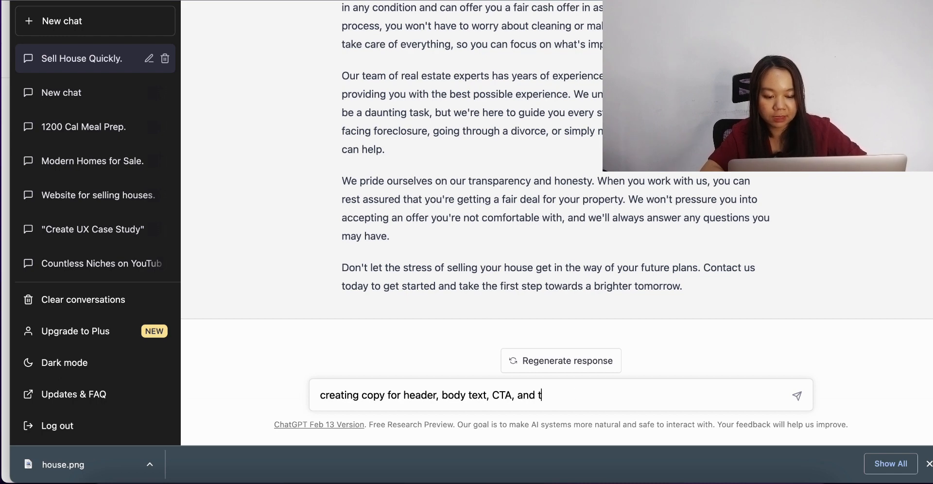
key("Return")
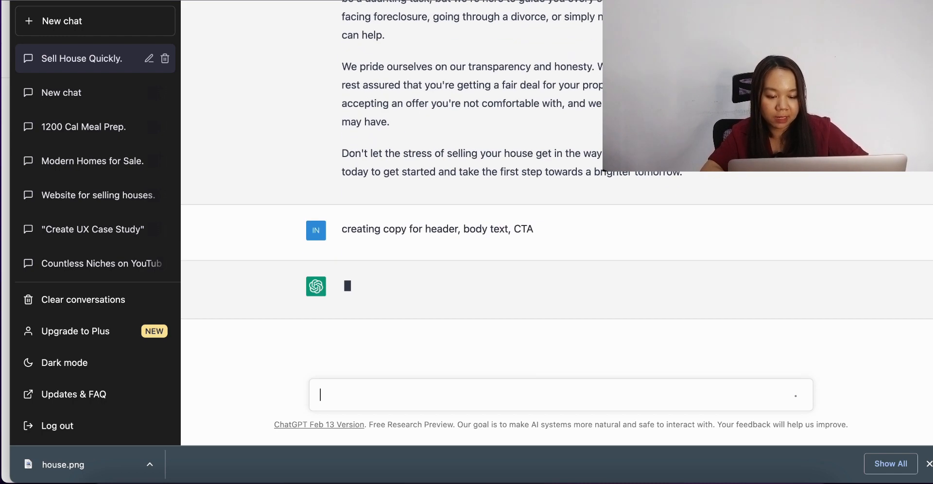
scroll(429, 298, "up", 5)
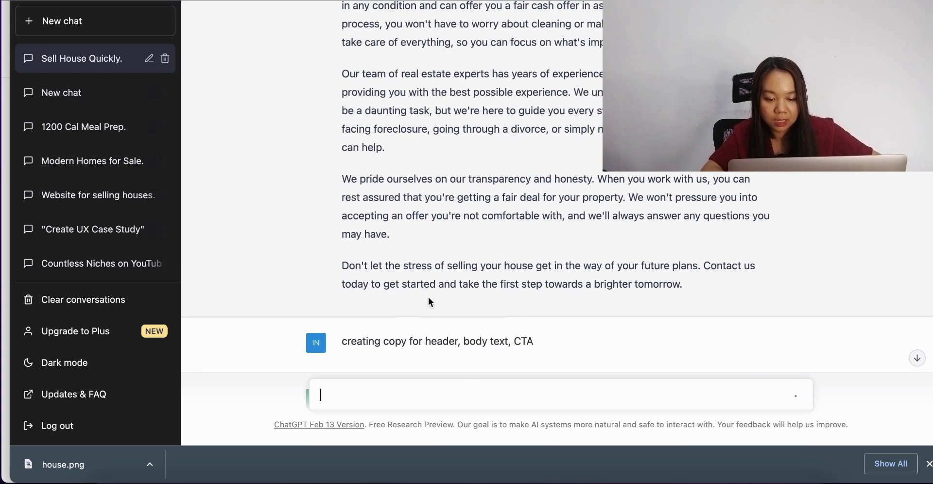
scroll(478, 203, "down", 5)
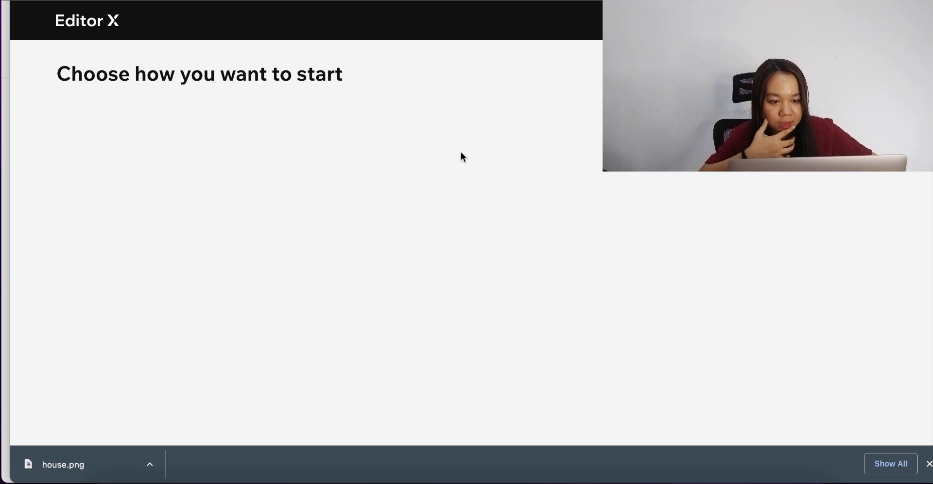
Step: Return to the Editor X template gallery, browse the templates and start the site from the Blank Canvas
scroll(460, 152, "down", 10)
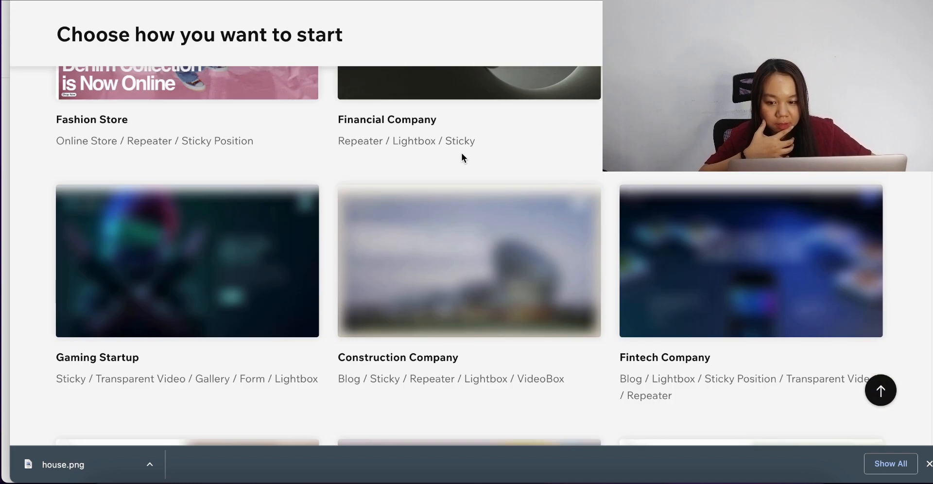
scroll(462, 152, "up", 10)
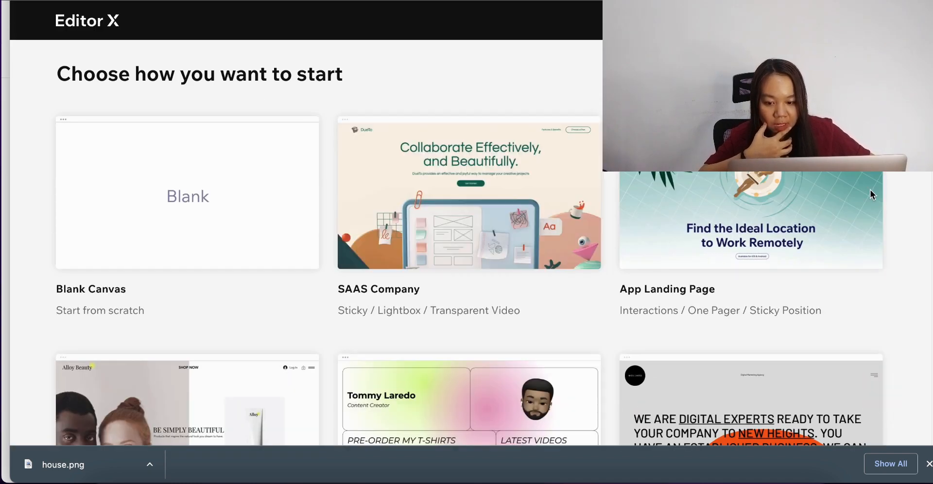
scroll(811, 311, "down", 9)
scroll(823, 314, "up", 10)
left_click(206, 200)
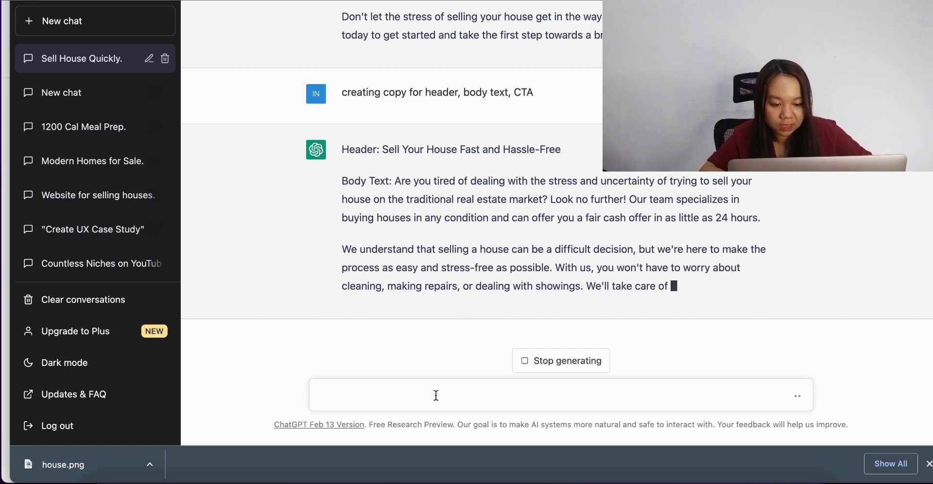
Step: In ChatGPT, submit the follow-up prompt "make it sound more expensive house and body text just 1 paragraph" and dismiss the browser's downloads bar
type("ma")
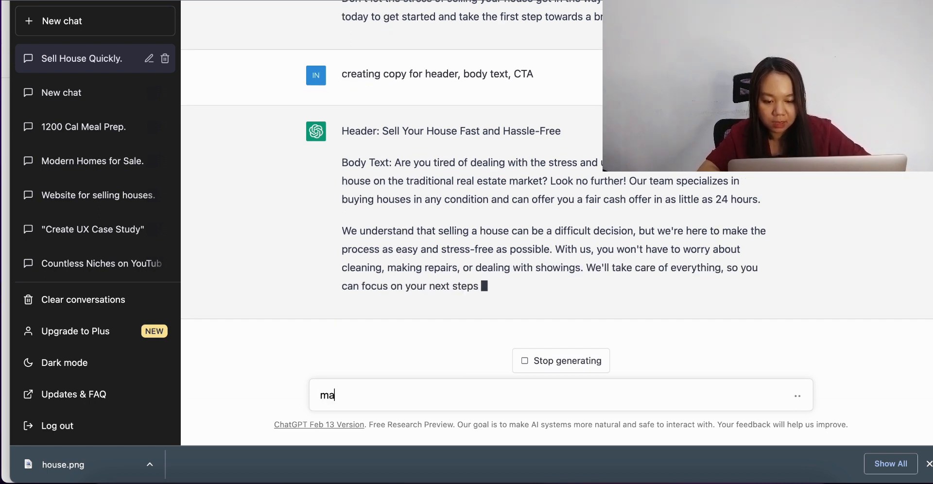
type("ke it sound ")
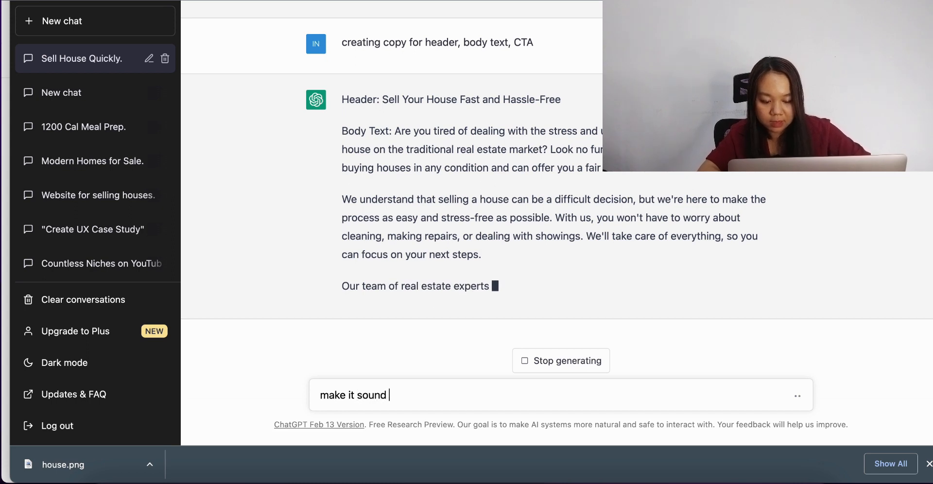
type("more expe")
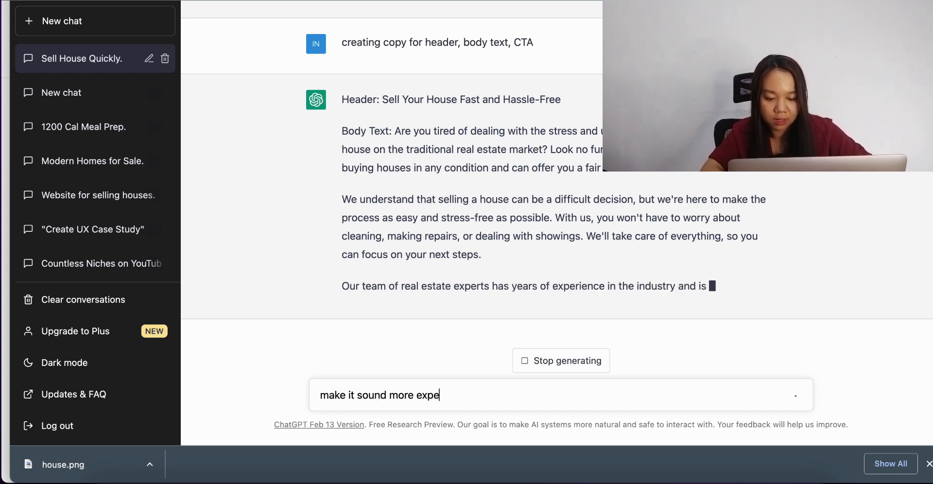
type("nsive ")
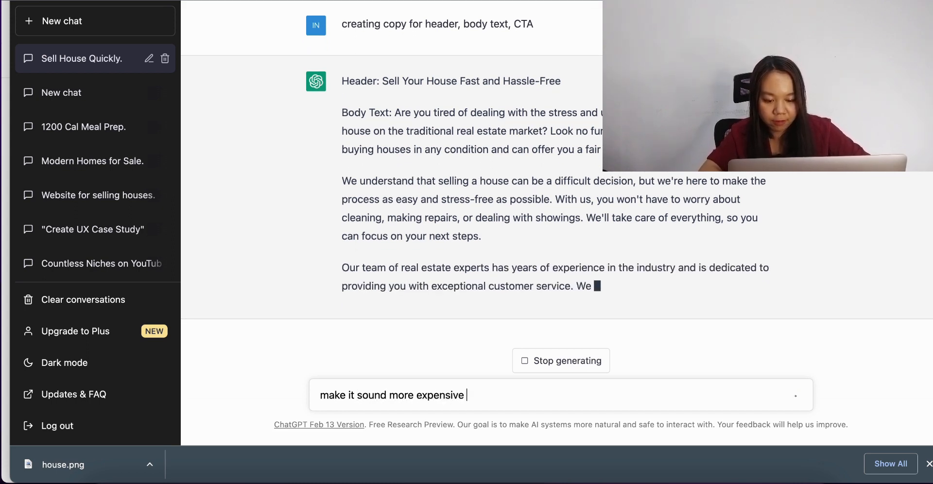
type("house ")
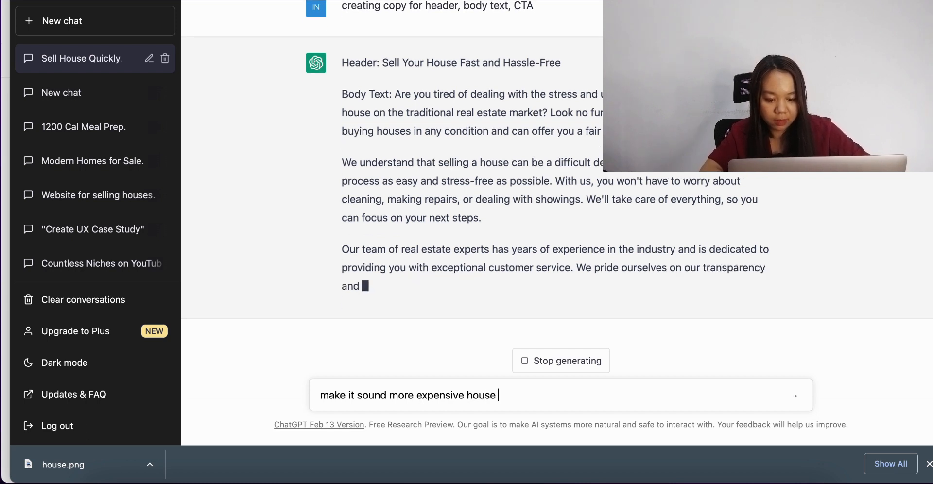
type("and bodu")
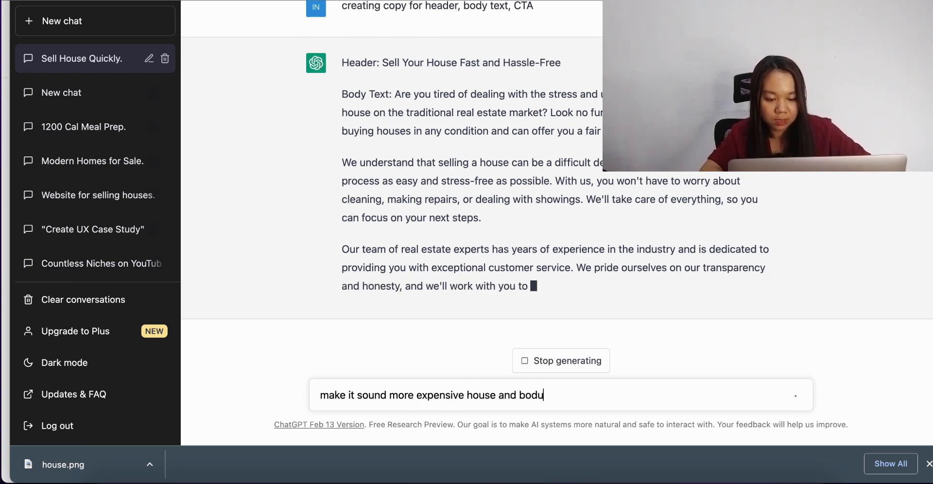
key("BackSpace")
type("y text")
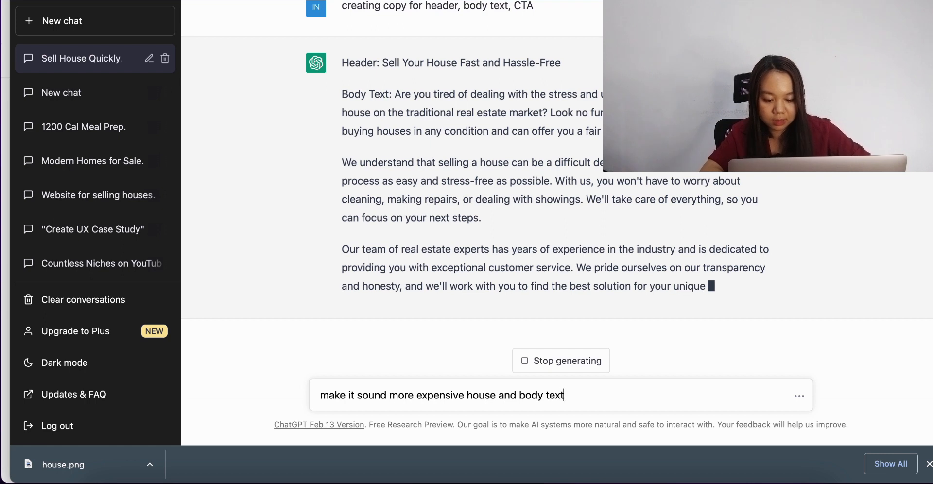
type(" just 1 paragra")
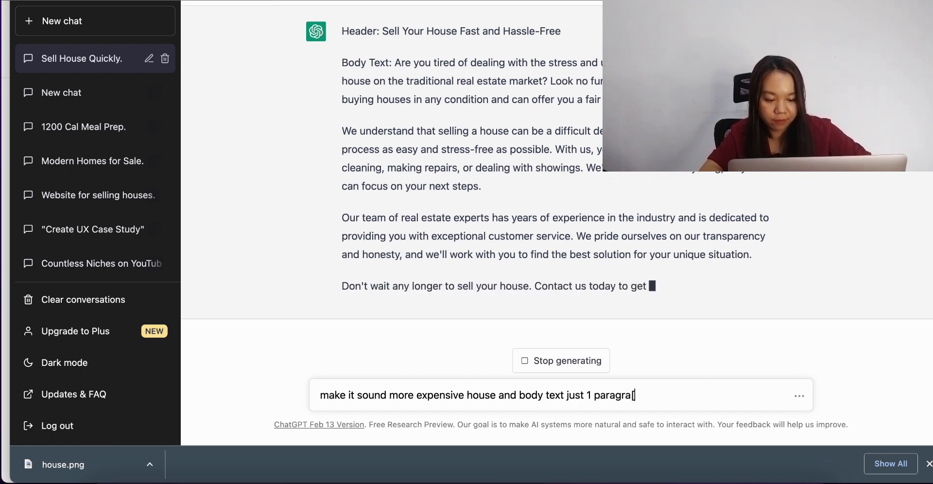
type("ph")
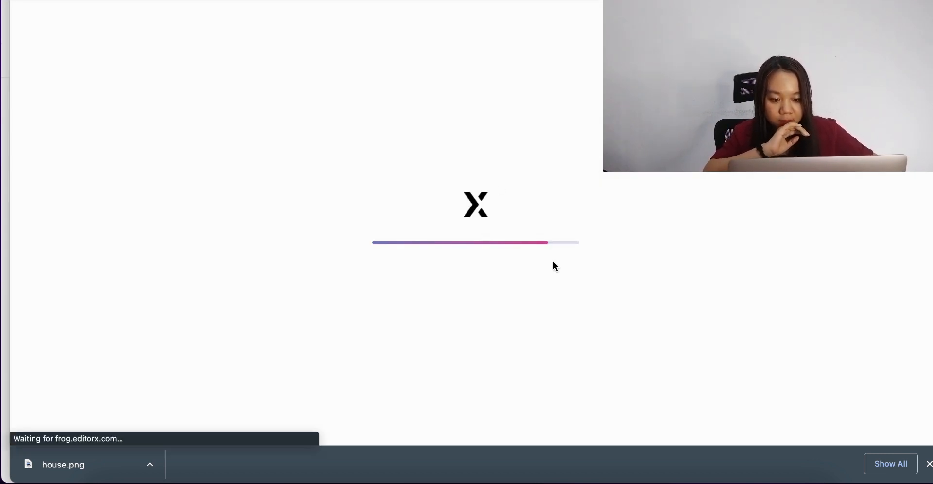
left_click(928, 465)
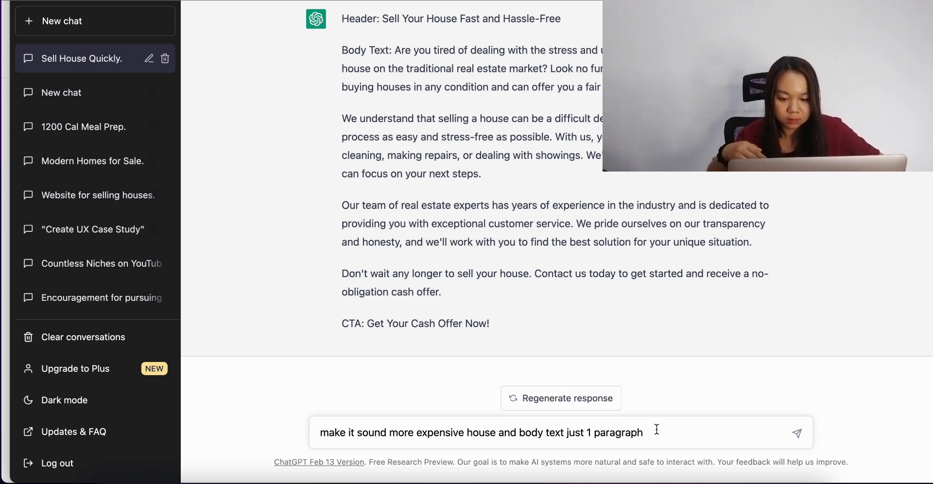
key("Return")
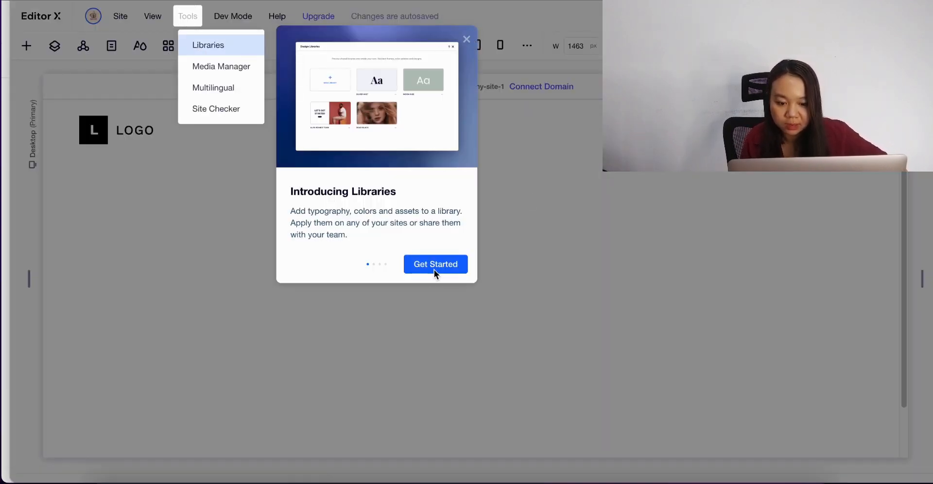
Step: Return to the Editor X site, dismiss the Libraries introduction and delete the blank section between header and footer
left_click(222, 47)
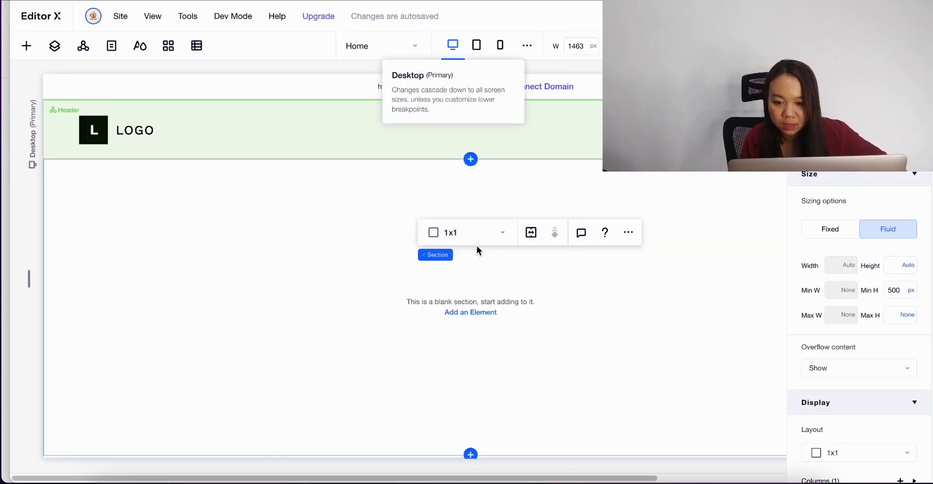
scroll(291, 195, "down", 2)
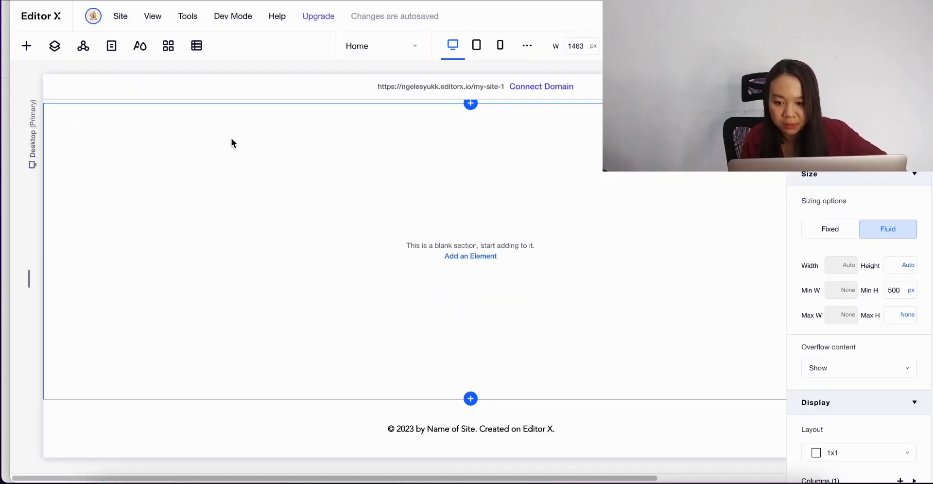
key("Delete")
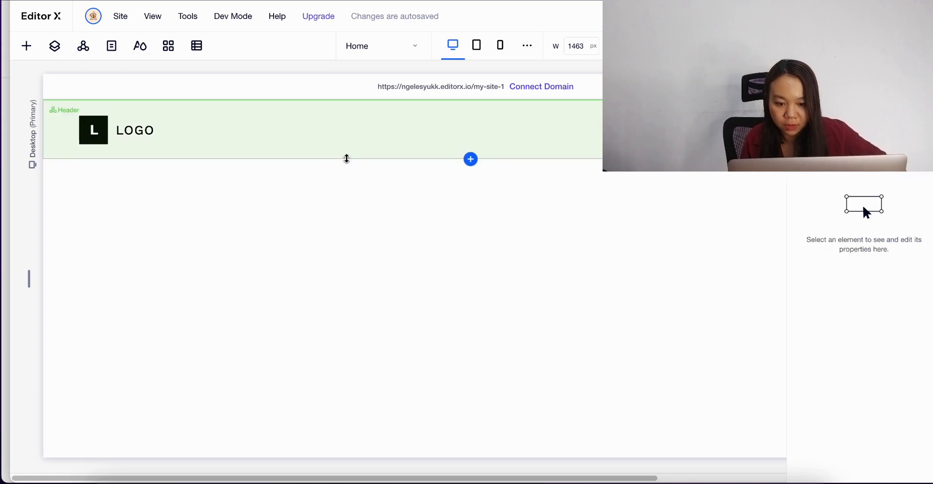
left_click(135, 151)
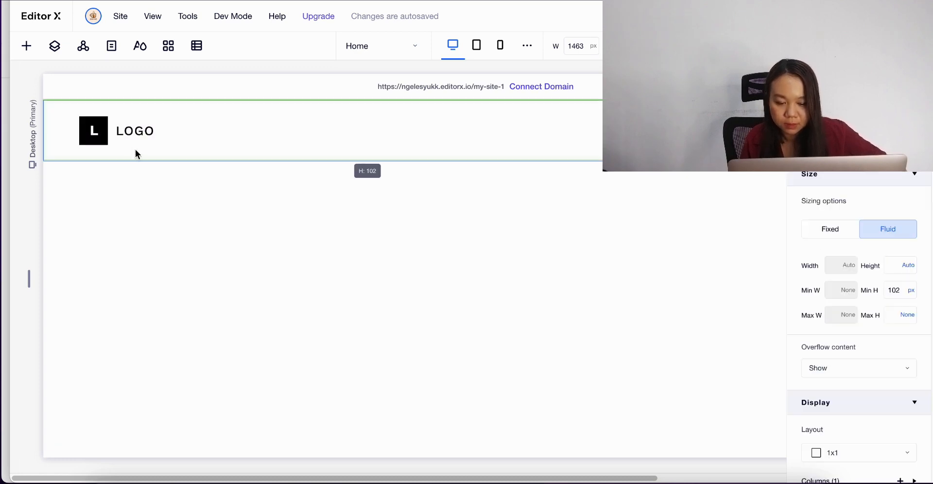
left_click(155, 194)
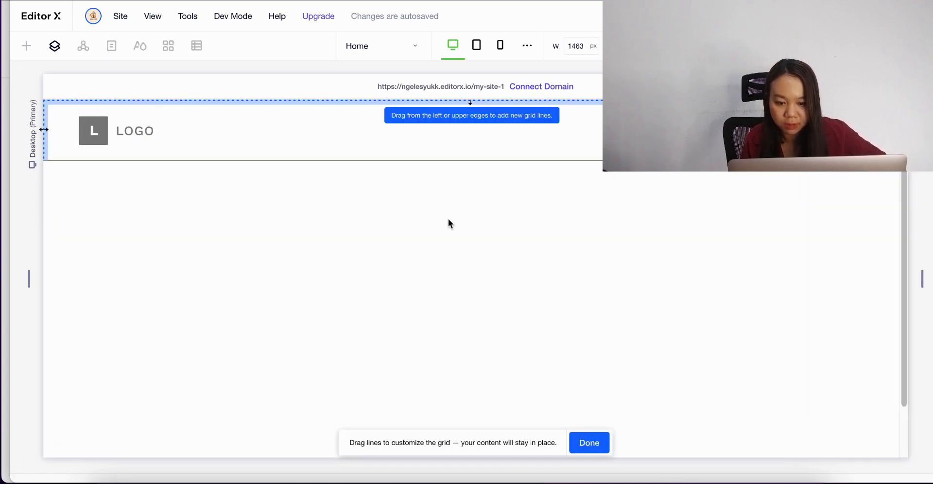
scroll(508, 175, "down", 2)
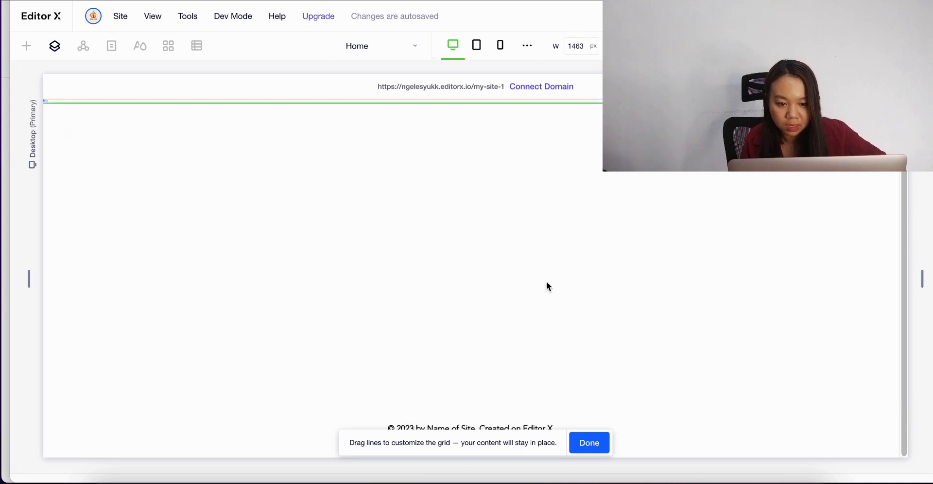
left_click(573, 398)
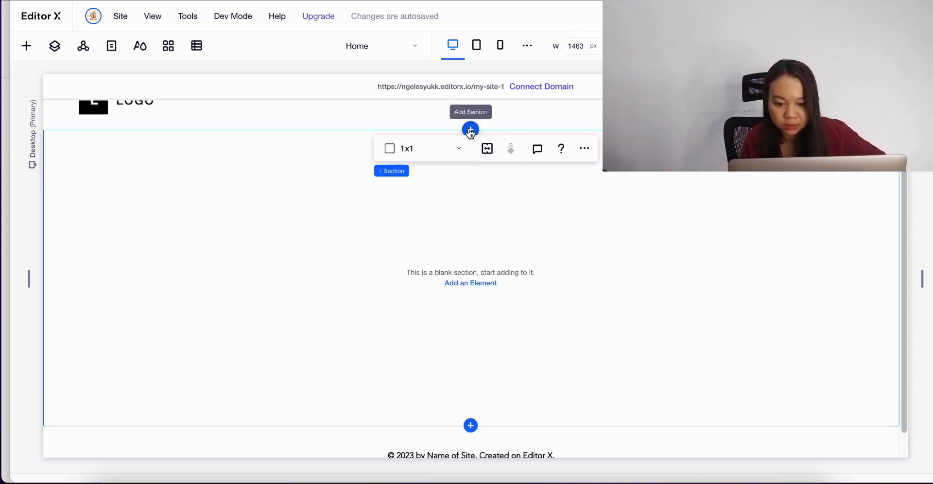
Step: Add a blank section below the header and insert an image element on the Home page
left_click(470, 150)
left_click(432, 204)
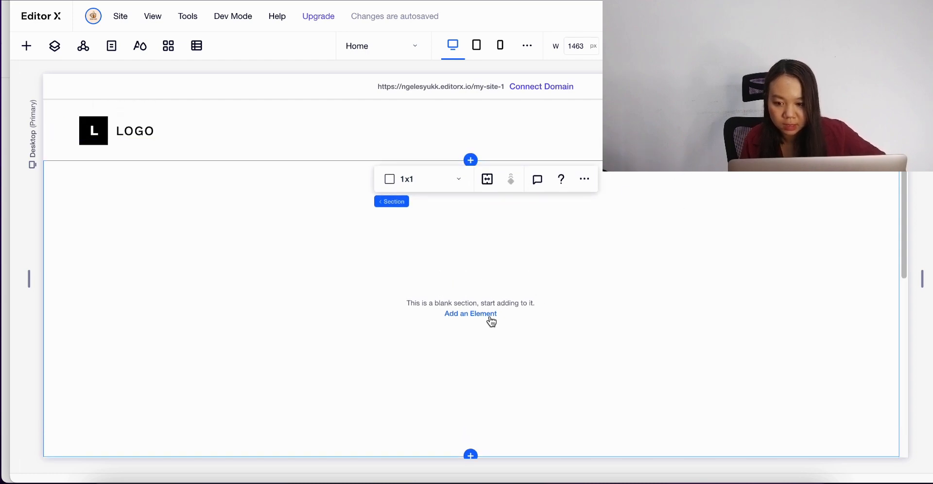
scroll(592, 280, "down", 5)
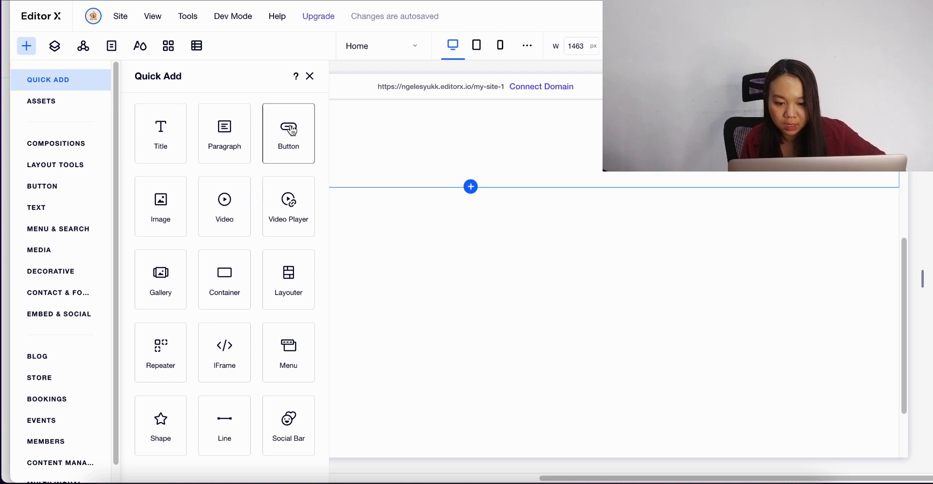
left_click(161, 209)
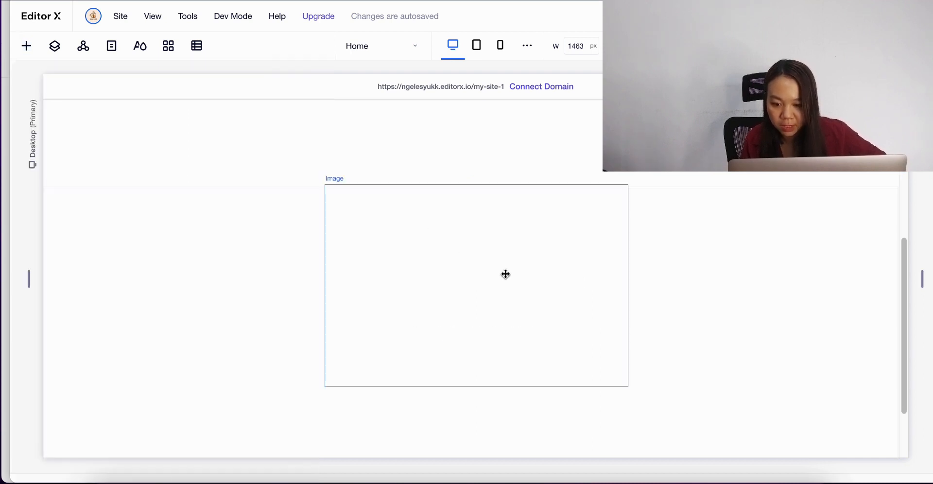
Step: Align the image with the lower section's left edge and enlarge it to the section's full height, about half the page wide
left_click_drag(536, 286, 256, 288)
left_click_drag(355, 395, 575, 407)
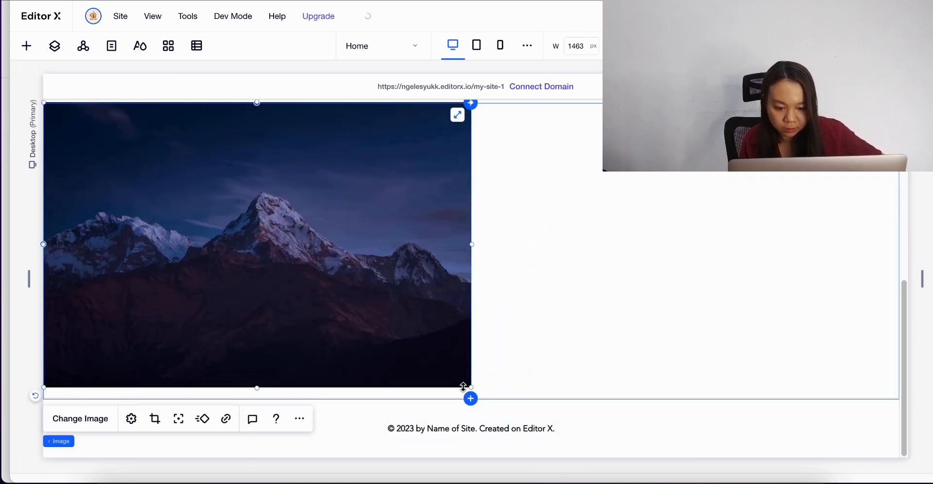
left_click_drag(469, 386, 488, 397)
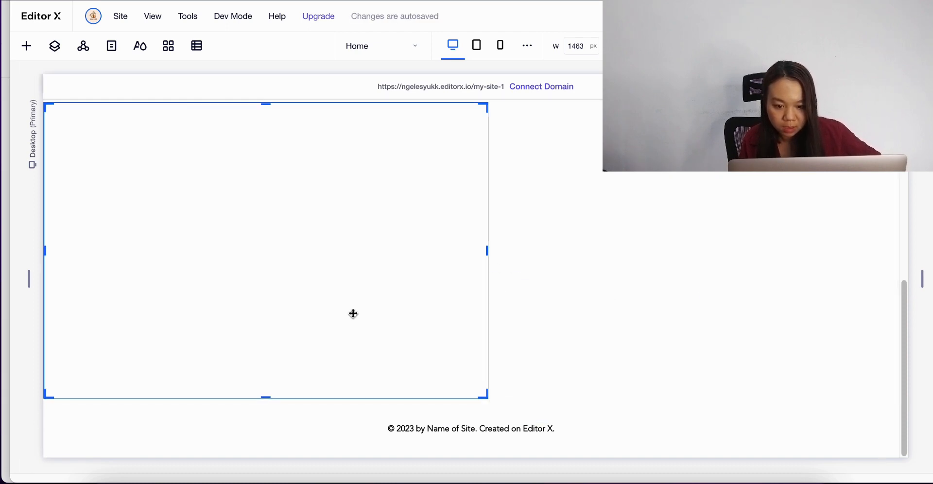
left_click(520, 239)
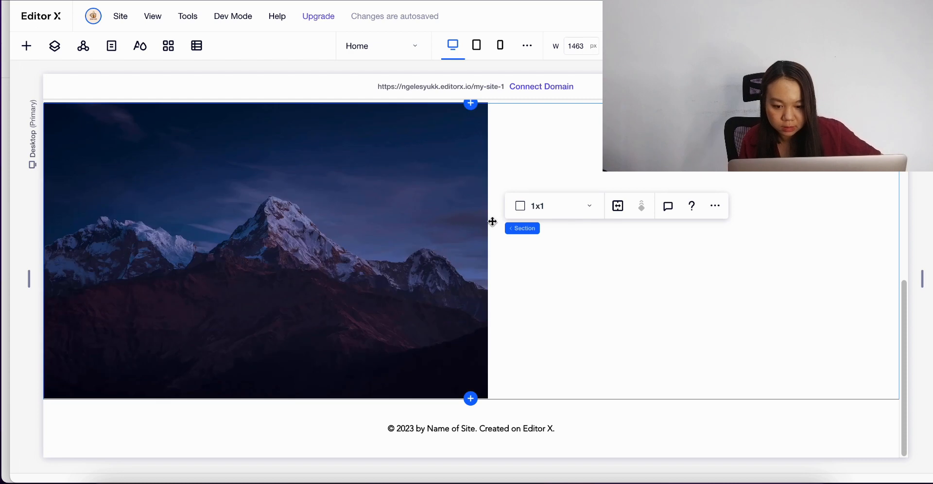
Step: Upload house.png from the Downloads folder as the replacement for the section's mountain image
left_click(383, 231)
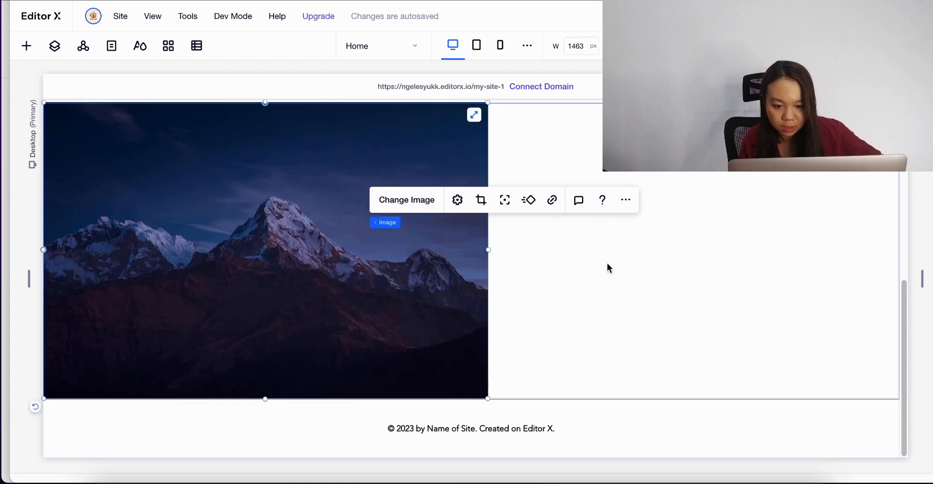
left_click(400, 199)
left_click(149, 92)
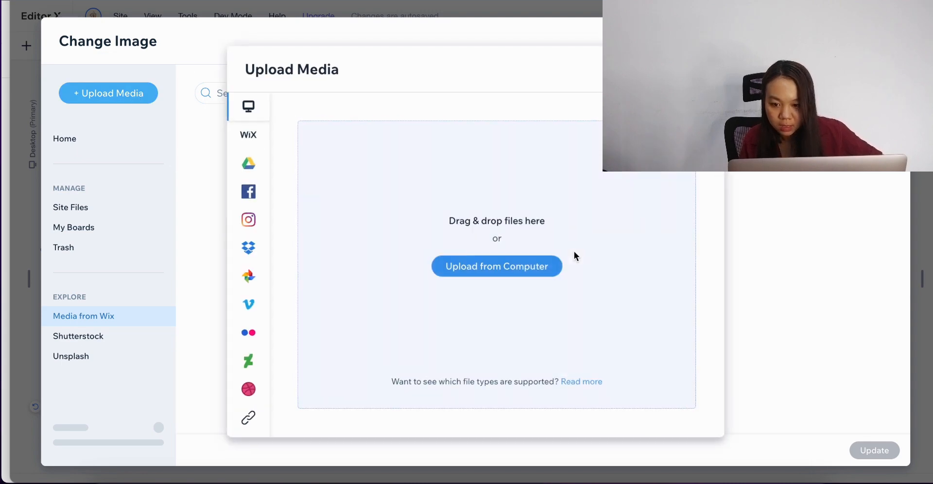
left_click(511, 277)
left_click(363, 153)
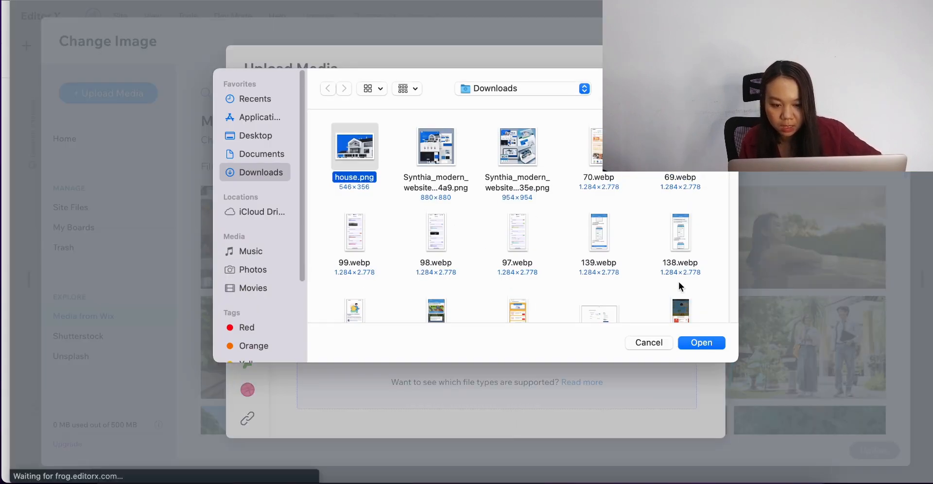
left_click(710, 337)
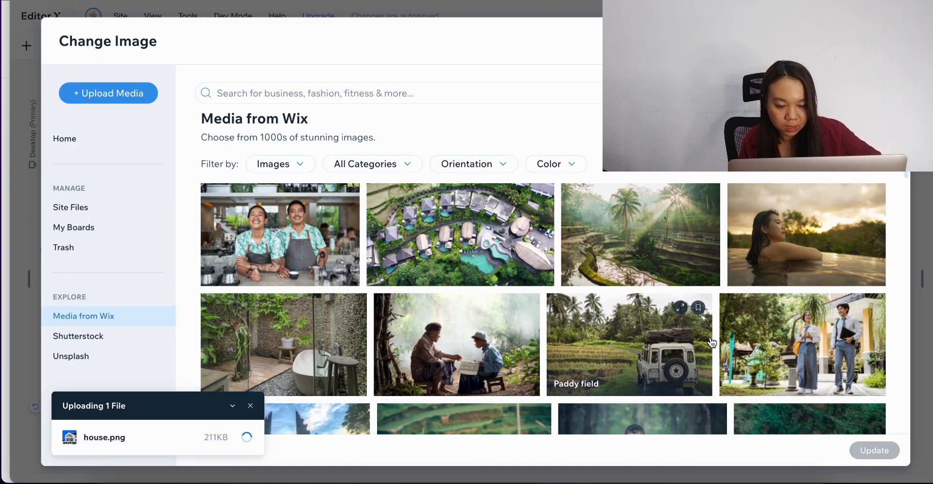
Step: Apply the uploaded house.png to the image element and move it to the section's right edge
scroll(711, 343, "down", 2)
scroll(711, 343, "up", 2)
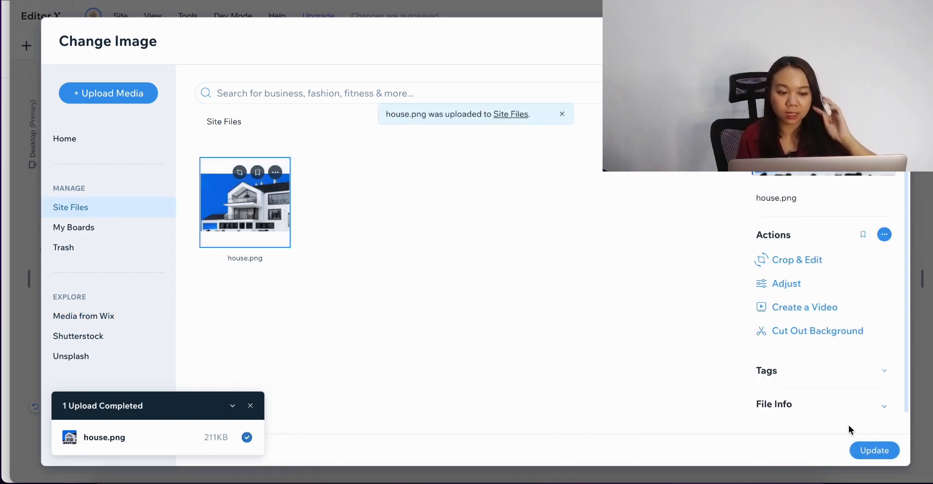
left_click(869, 449)
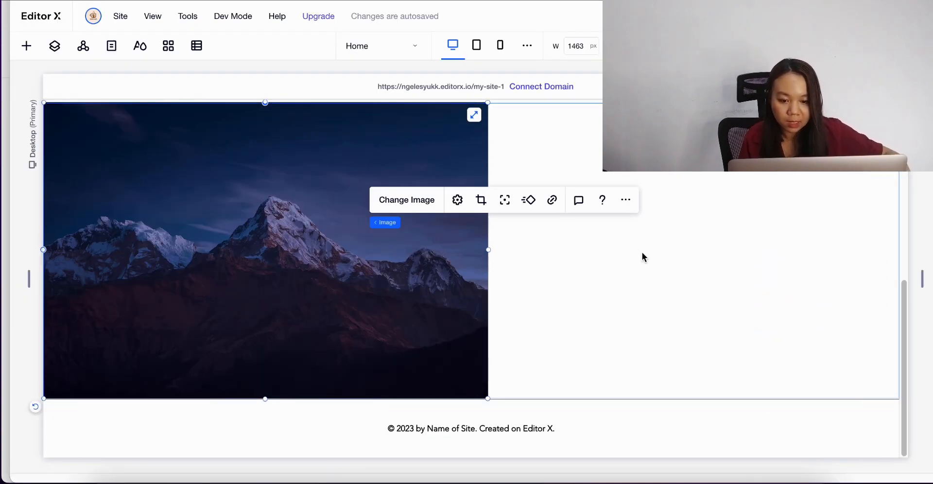
left_click_drag(294, 203, 566, 208)
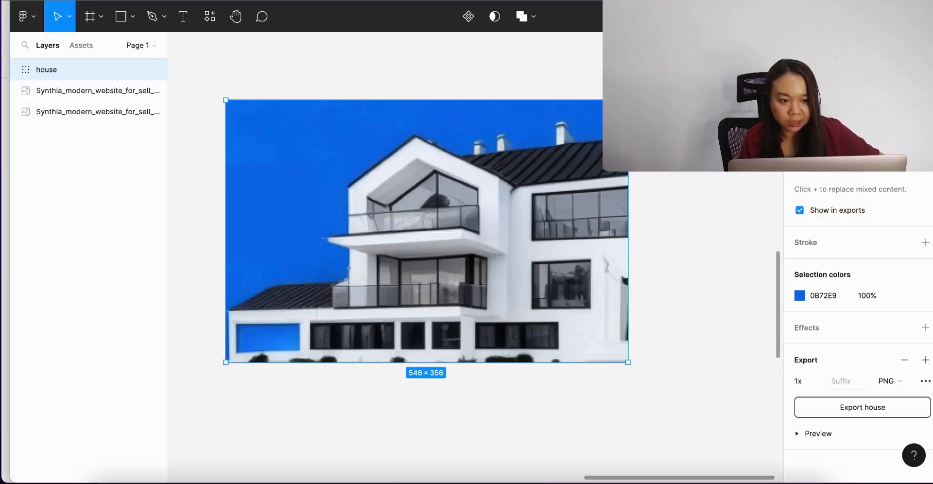
Step: In Figma, examine the website mockup's hero area and the entries in its top navigation bar
scroll(480, 190, "down", 5)
scroll(506, 194, "left", 10)
scroll(496, 214, "left", 10)
scroll(495, 214, "down", 3)
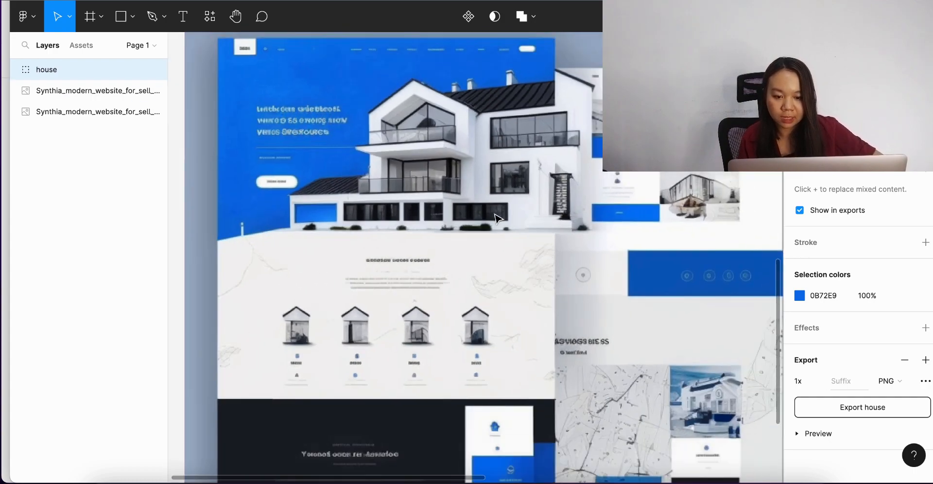
scroll(409, 166, "up", 3)
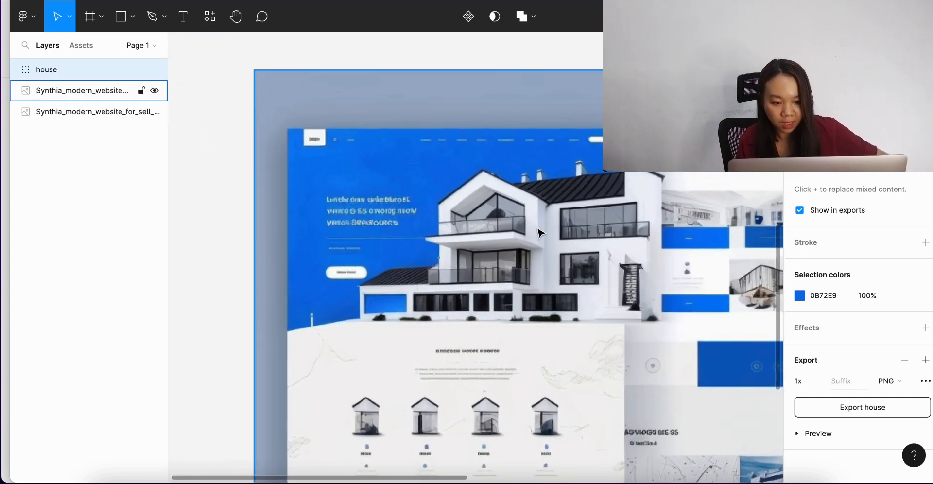
scroll(434, 148, "up", 10)
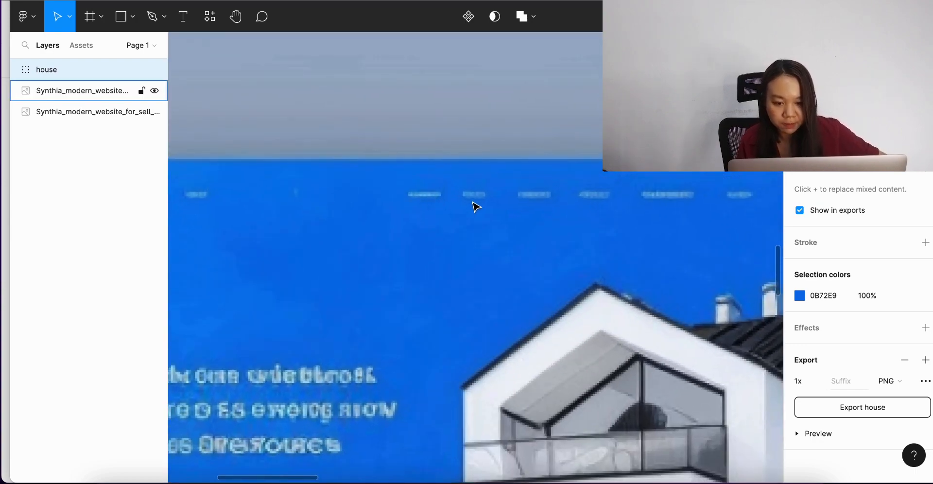
scroll(494, 204, "right", 4)
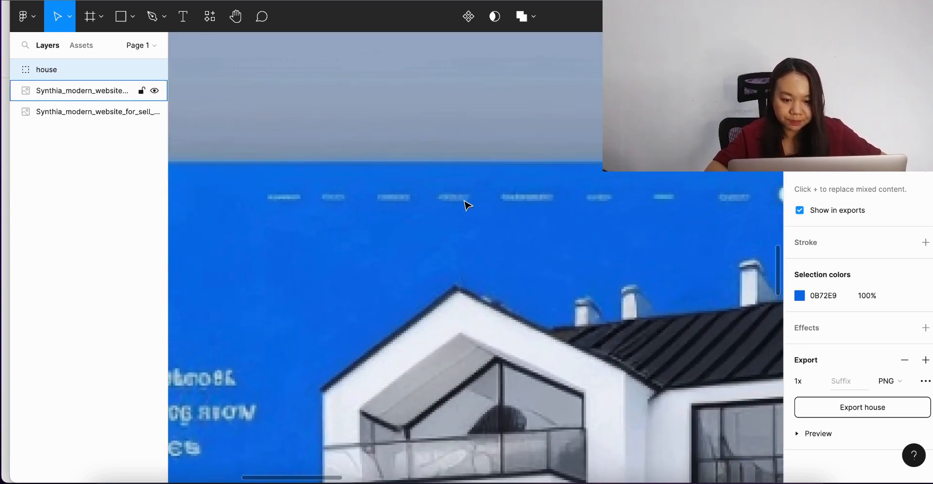
scroll(597, 203, "right", 4)
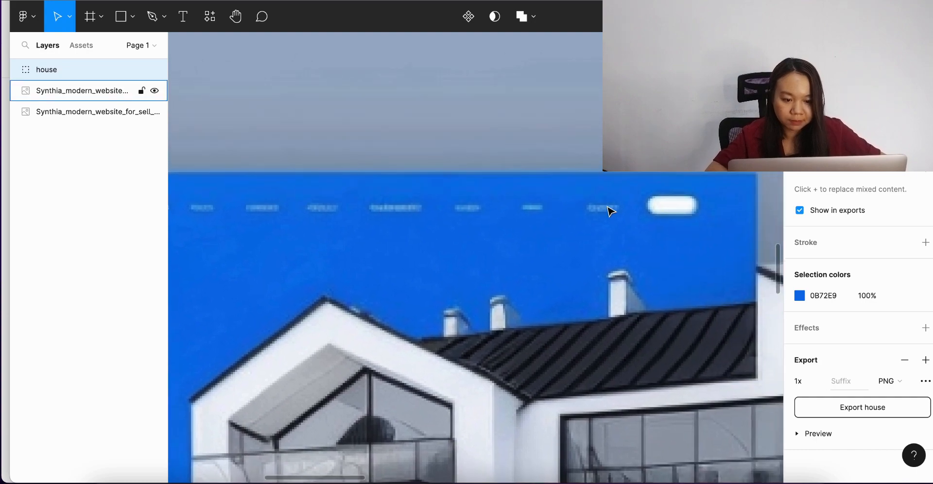
scroll(609, 211, "down", 10)
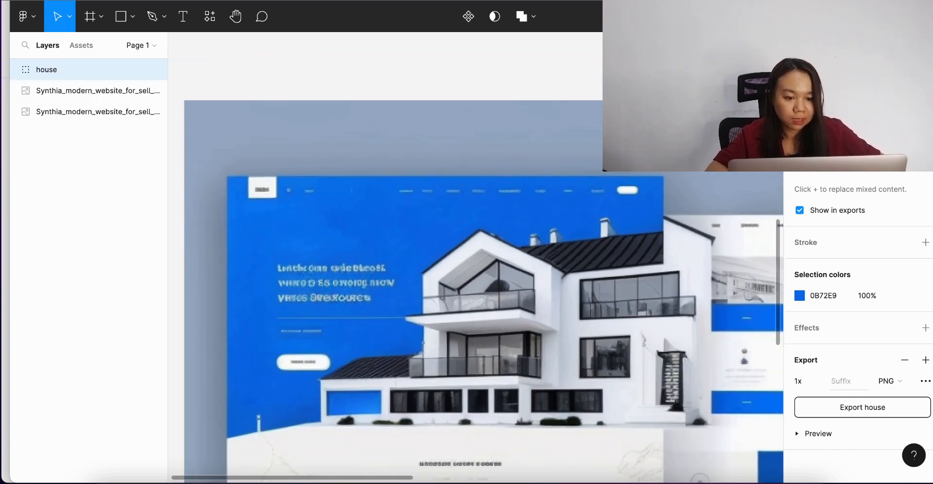
Step: In ChatGPT, submit a prompt to create copy for a top navigation bar with 8 entries
key("ctrl+Tab")
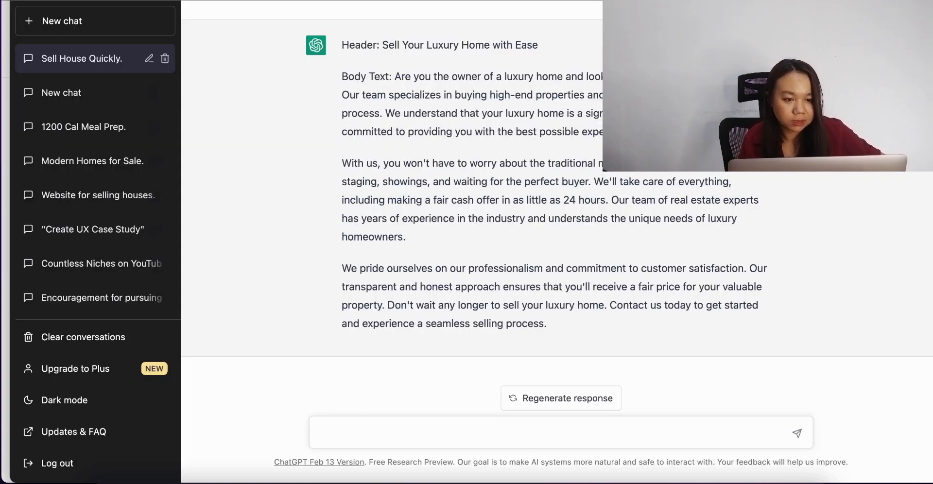
type("ce")
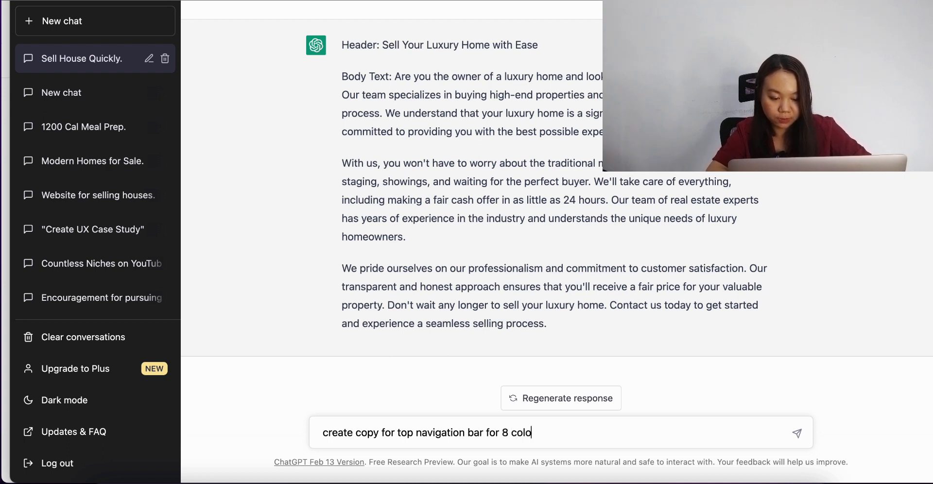
key("Return")
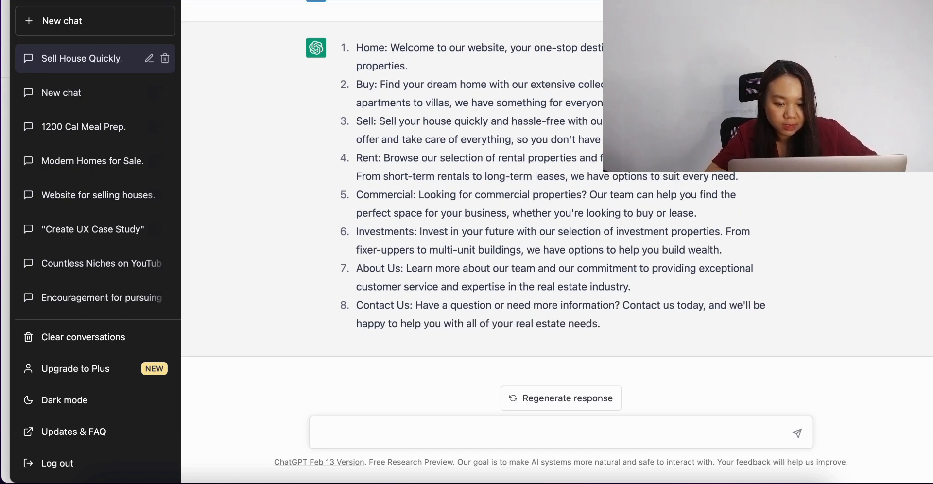
scroll(630, 180, "up", 3)
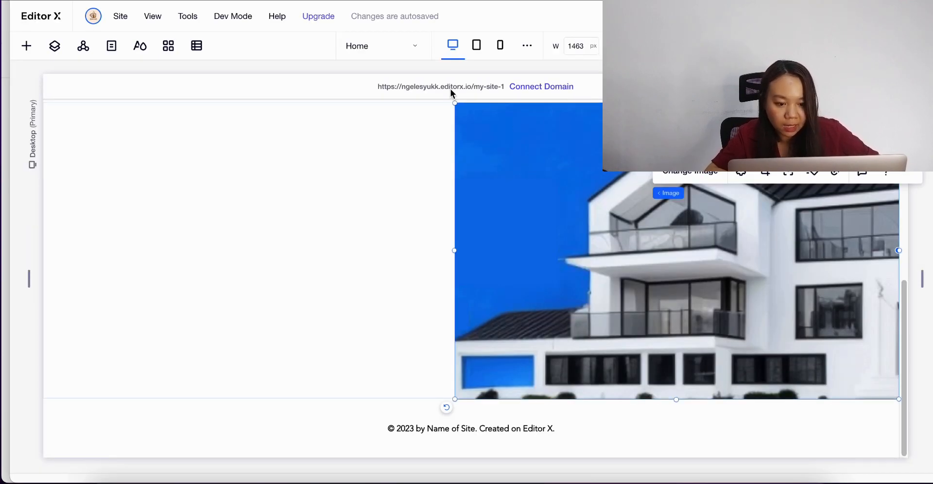
Step: In Editor X, stretch the house image to the section's top edge and set its left edge just short of the page's middle
left_click_drag(454, 103, 446, 93)
mouse_move(521, 167)
left_mouse_down()
mouse_move(523, 183)
mouse_move(523, 168)
left_mouse_up()
left_click(378, 194)
left_click(225, 193)
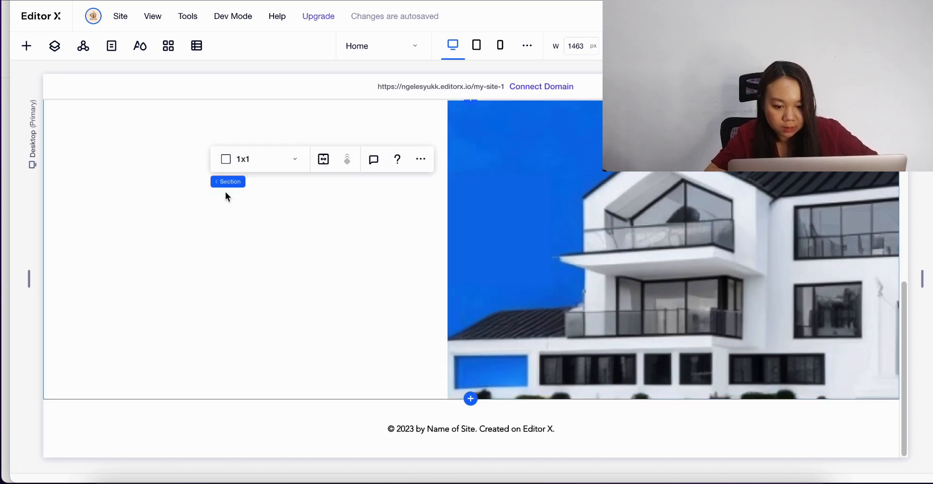
scroll(304, 249, "up", 1)
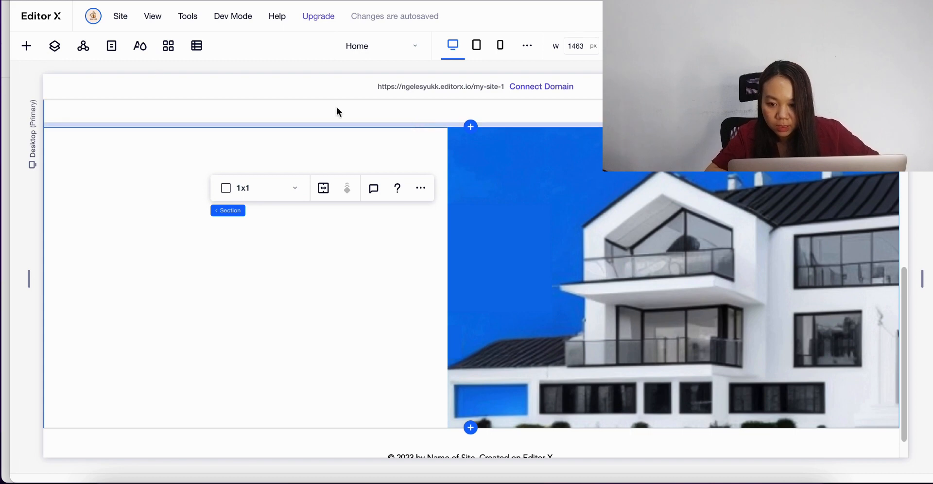
left_click(464, 209)
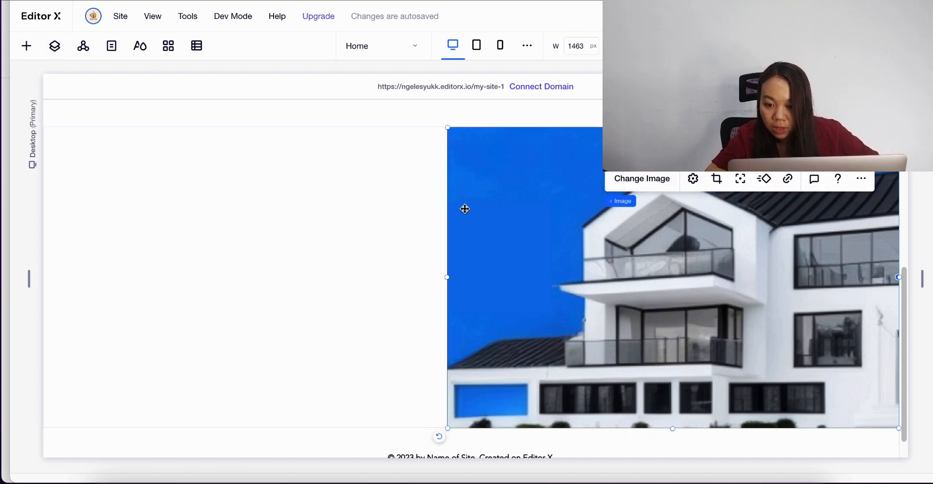
left_click_drag(447, 277, 459, 247)
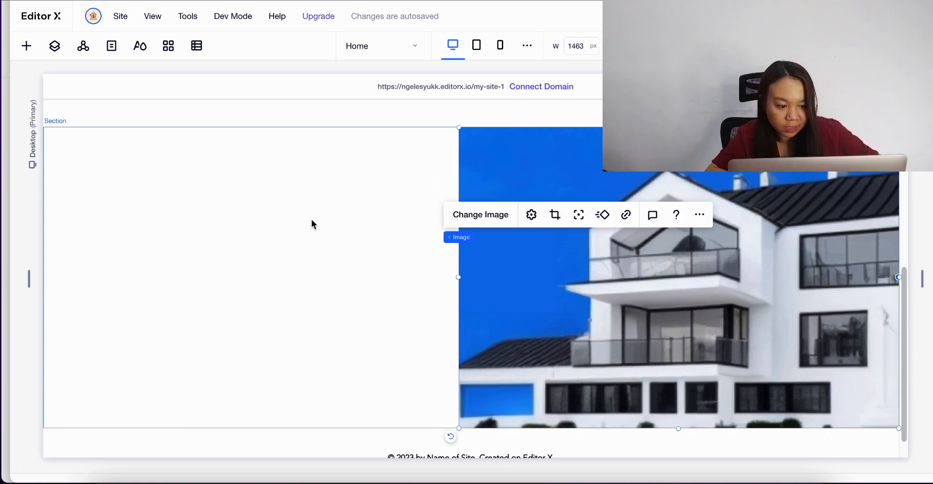
left_click(194, 213)
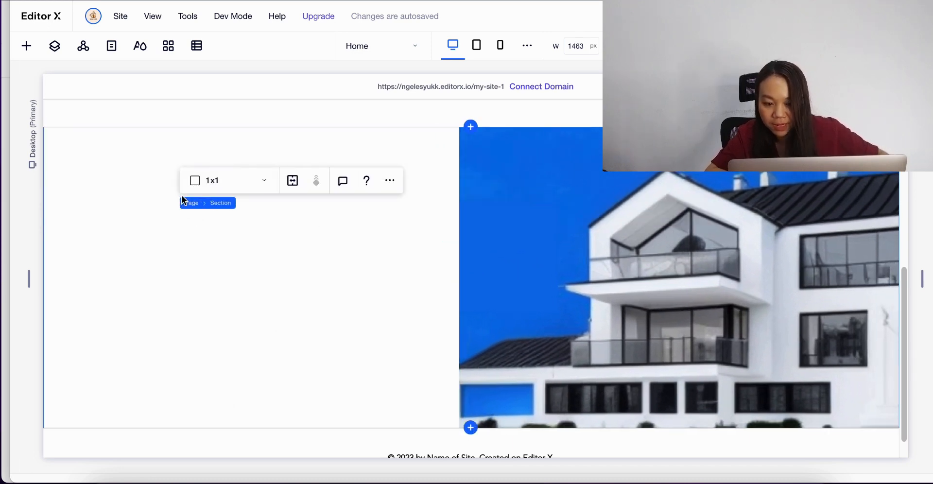
left_click(201, 183)
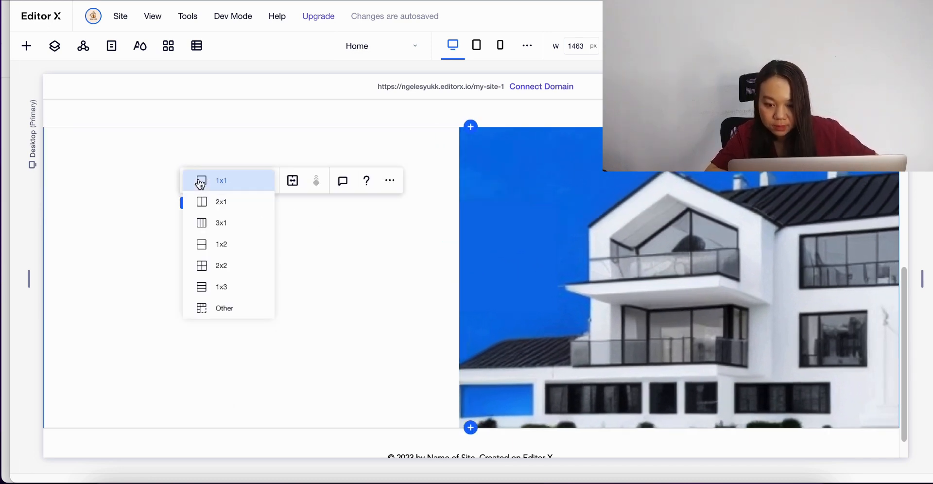
left_click(200, 183)
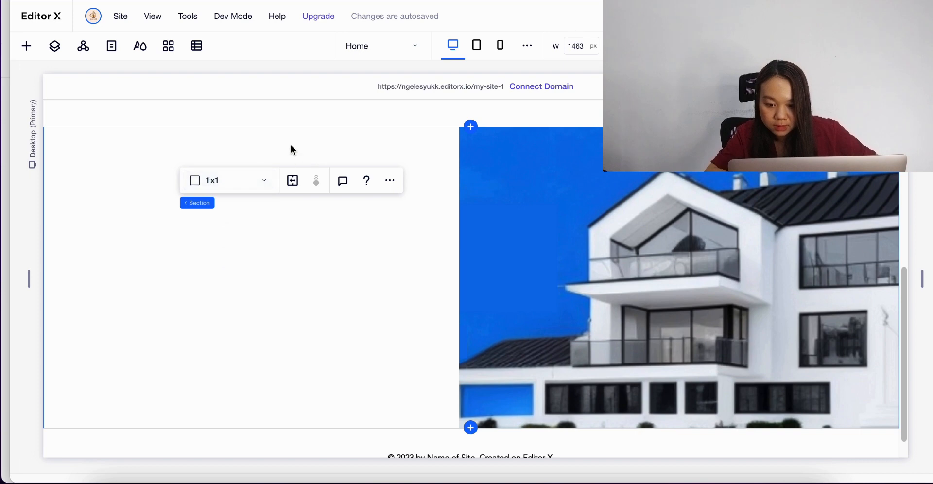
Step: Add a container to the section and resize it to fill the empty left half beside the house image
left_click(26, 46)
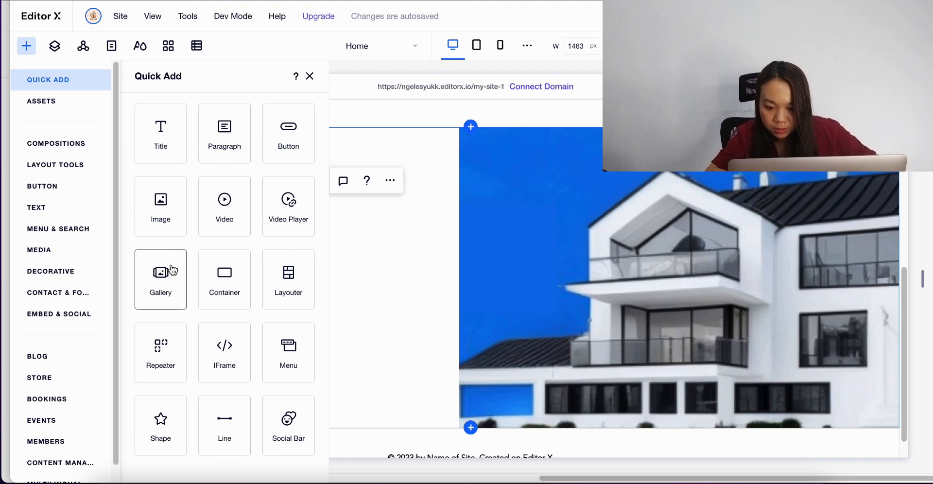
left_click(238, 299)
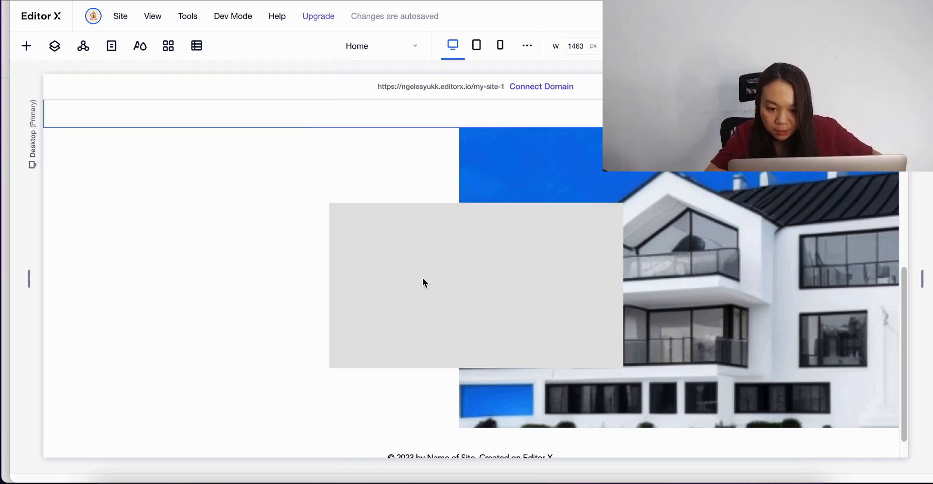
left_click_drag(377, 265, 202, 211)
left_click_drag(349, 306, 440, 389)
left_click_drag(251, 361, 251, 426)
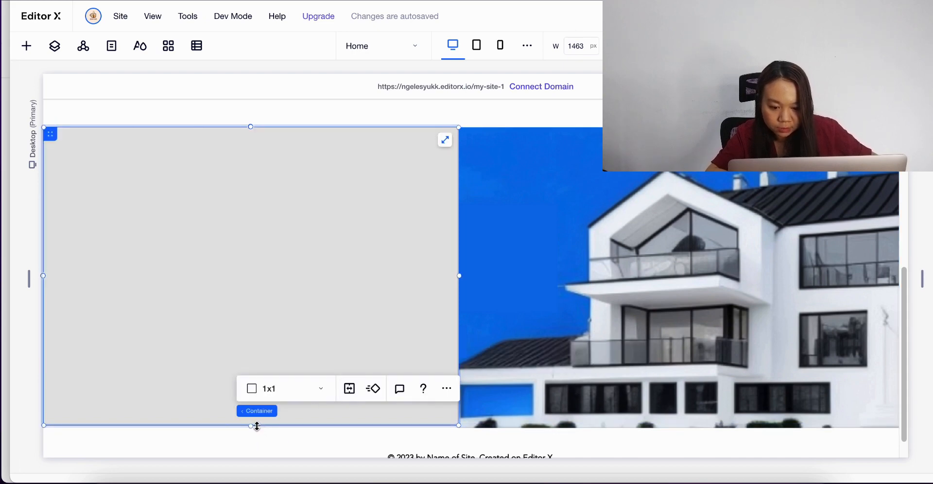
Step: Open the design settings of the grey container beside the house image
left_click(360, 309)
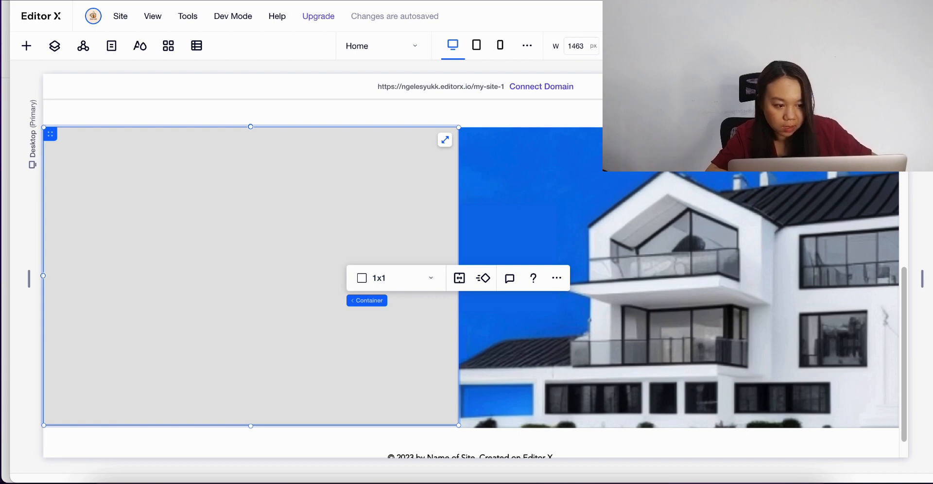
scroll(360, 309, "down", 1)
left_click(915, 45)
scroll(849, 275, "down", 4)
scroll(822, 271, "up", 4)
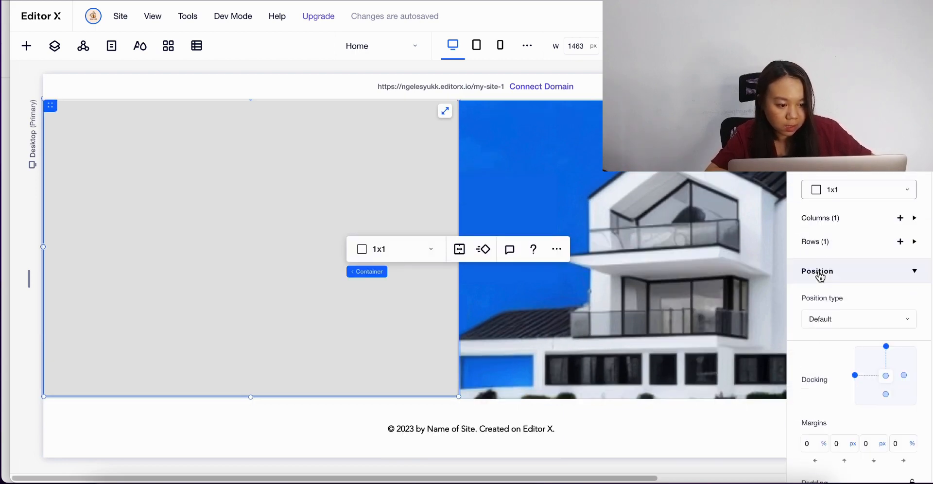
left_click(859, 102)
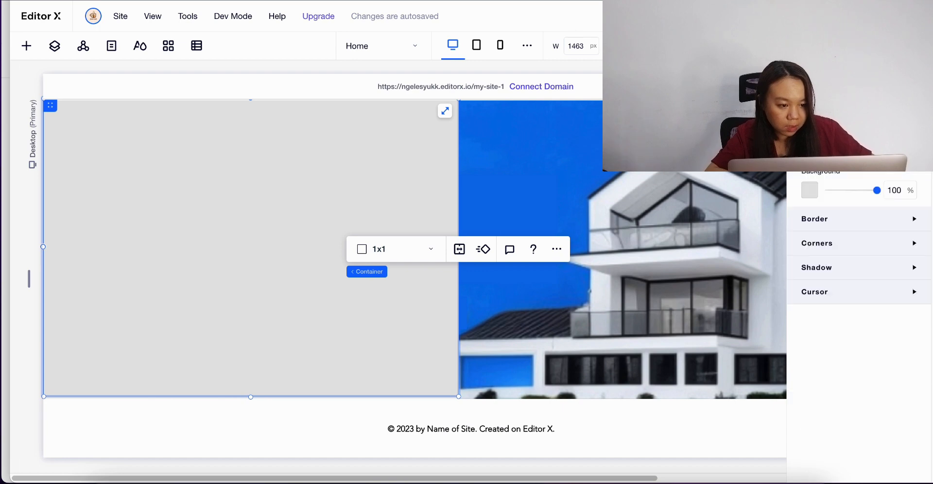
Step: Try theme colours on the container's background and start a custom colour with a dark brown tone
left_click(810, 191)
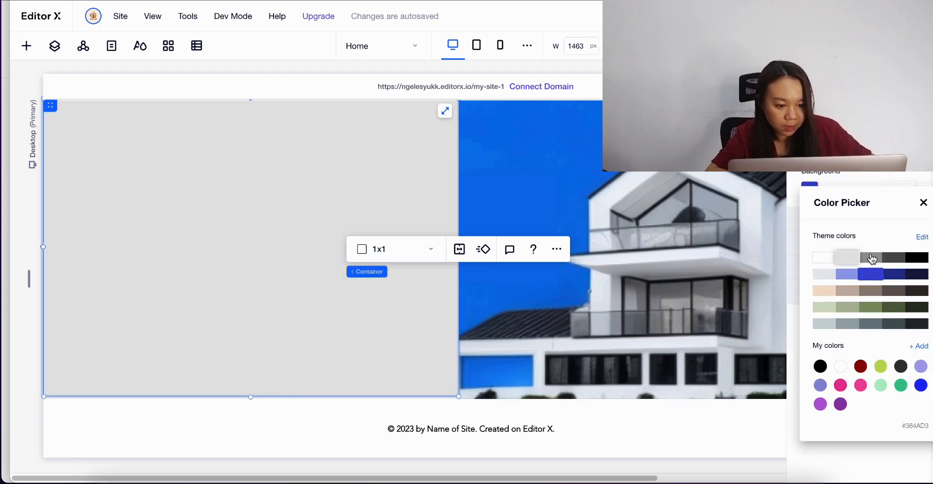
left_click(870, 323)
left_click(851, 253)
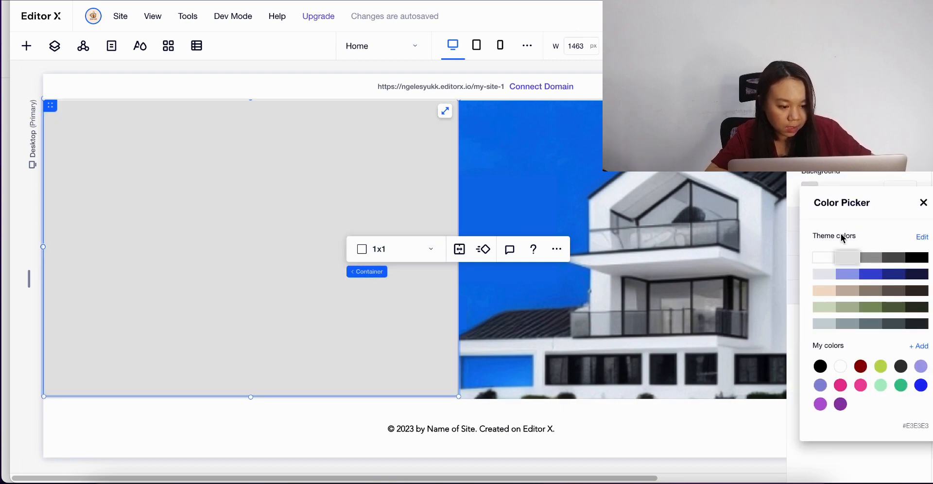
left_click_drag(863, 200, 743, 187)
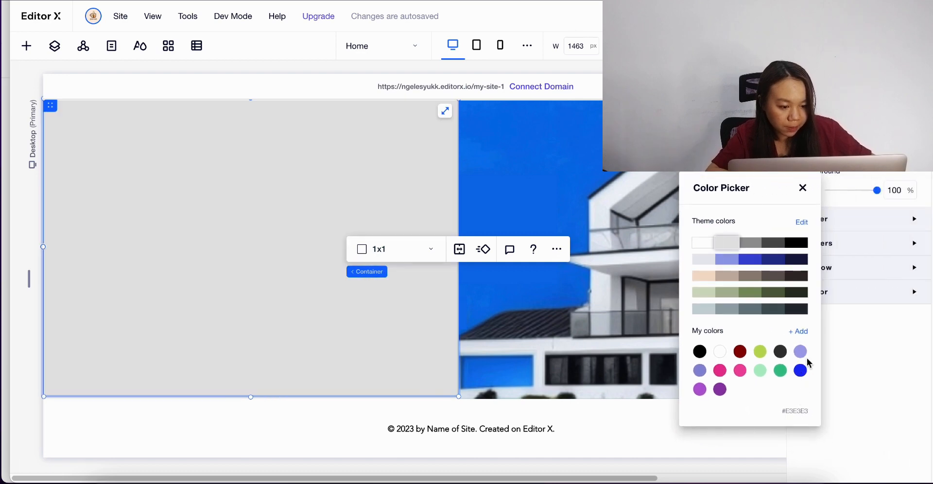
left_click(801, 332)
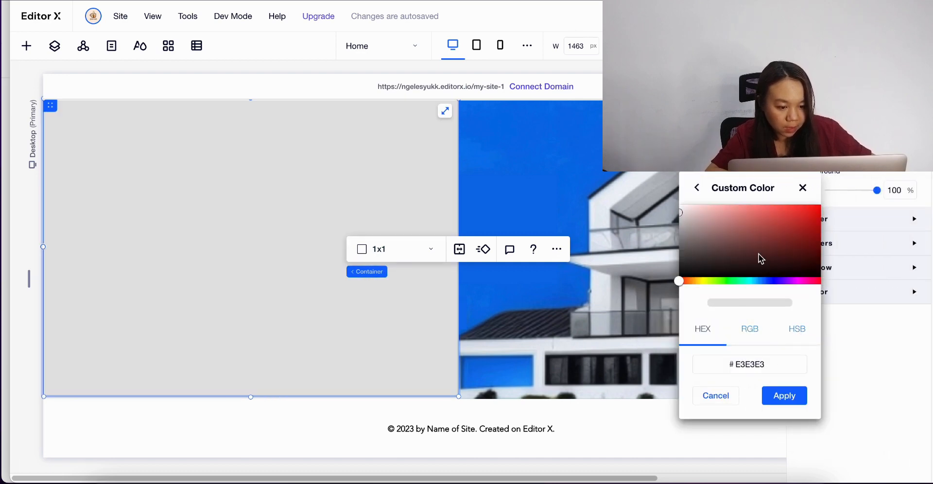
left_click_drag(685, 266, 733, 263)
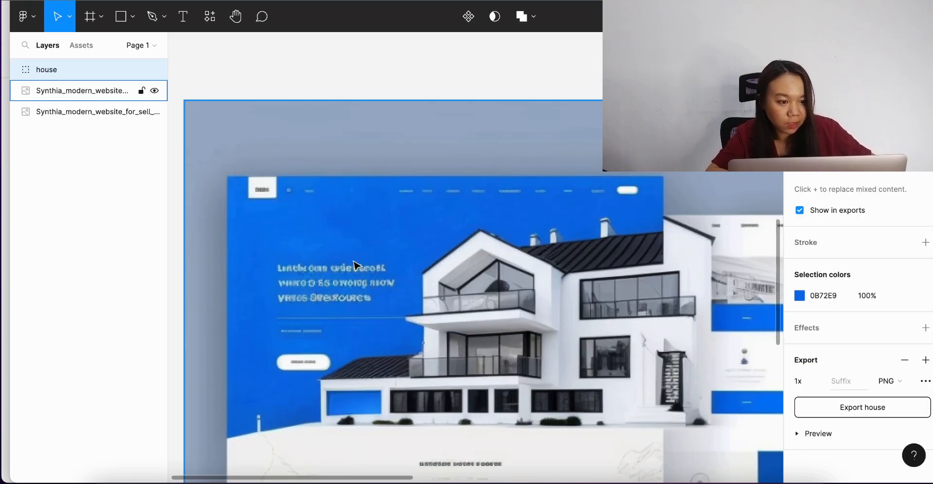
Step: Switch to Figma and copy the fill hex code 0B72E9 of the blue rectangle inside the house group
scroll(576, 250, "down", 5)
scroll(588, 253, "right", 3)
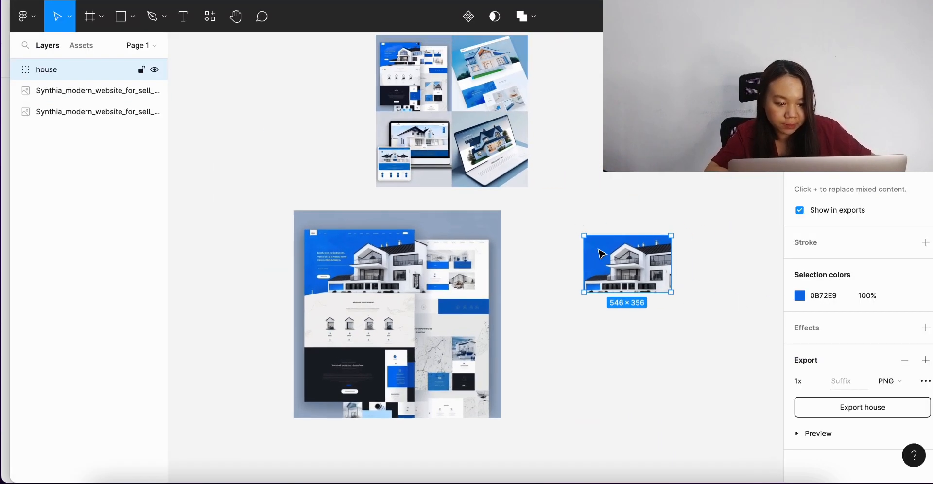
double_click(602, 254)
scroll(602, 254, "up", 1)
left_click(816, 255)
key("ctrl+c")
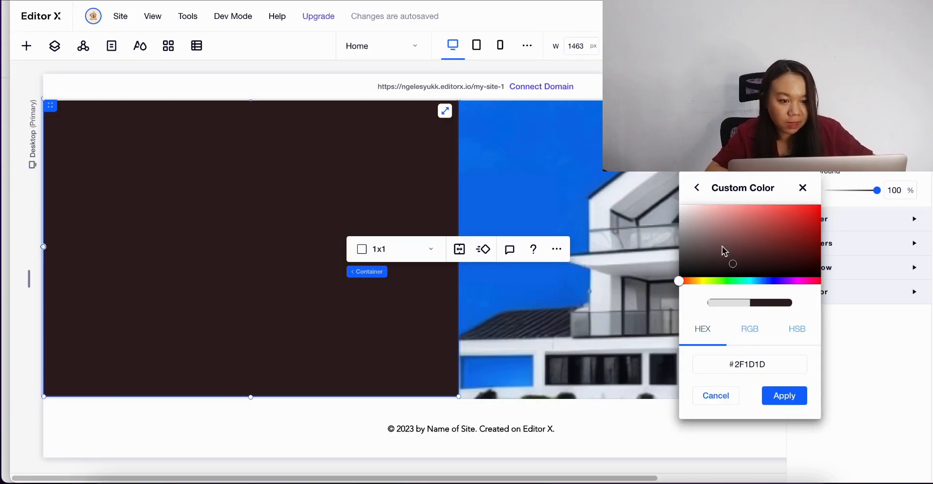
Step: Back in Editor X, apply the copied hex colour 0B72E9 as the container's custom background
left_click(752, 359)
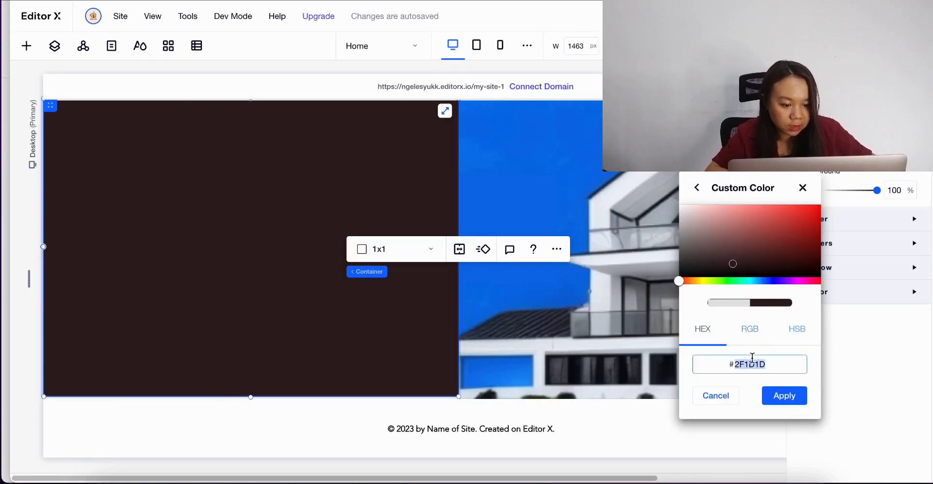
key("ctrl+v")
left_click(784, 395)
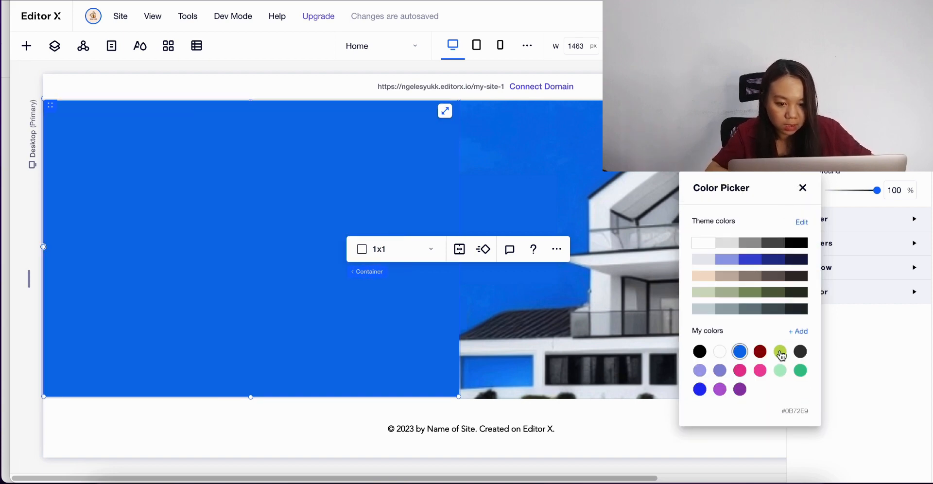
left_click(803, 188)
Step: Adjust the blue container's width to about 702 px so its edge meets the house image
mouse_move(459, 251)
left_mouse_down()
mouse_move(433, 250)
mouse_move(458, 247)
left_mouse_up()
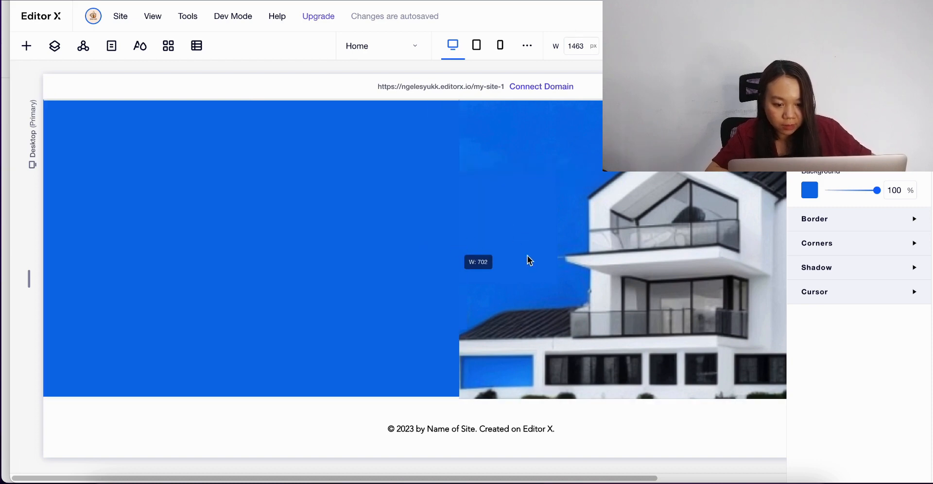
left_click(516, 237)
left_click(590, 427)
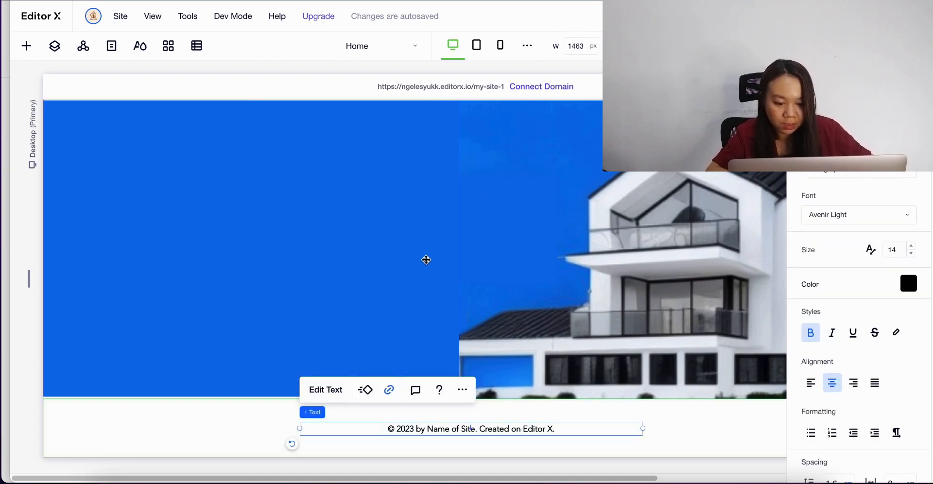
Step: Add a title text element and place it inside the blue container, slightly above its middle
left_click(403, 242)
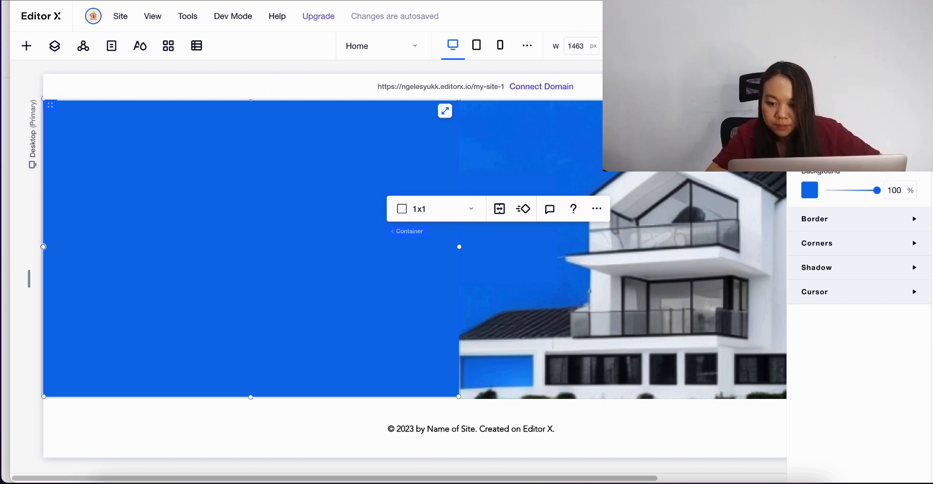
left_click(26, 45)
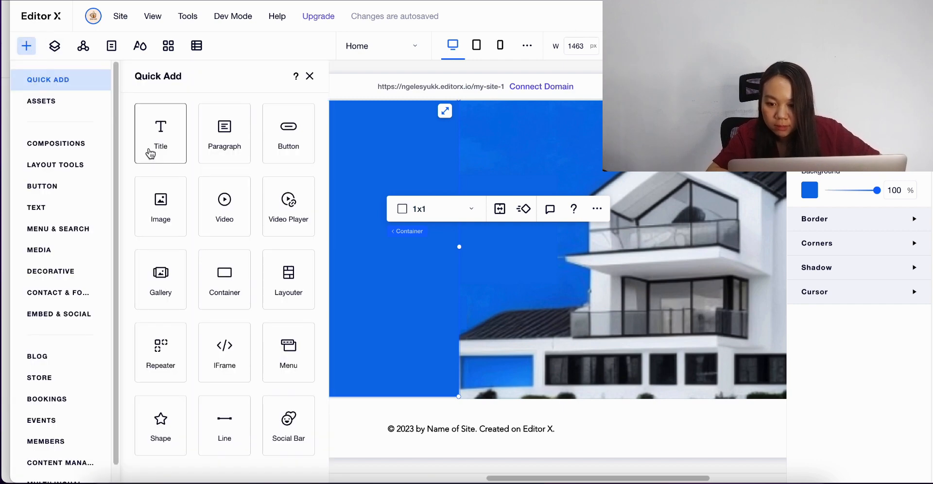
left_click(170, 144)
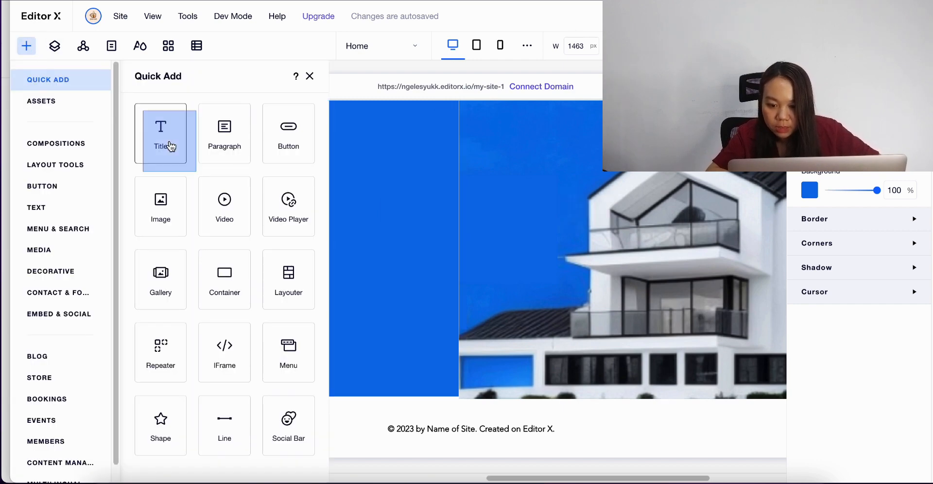
left_click(371, 305)
left_click_drag(372, 308, 238, 235)
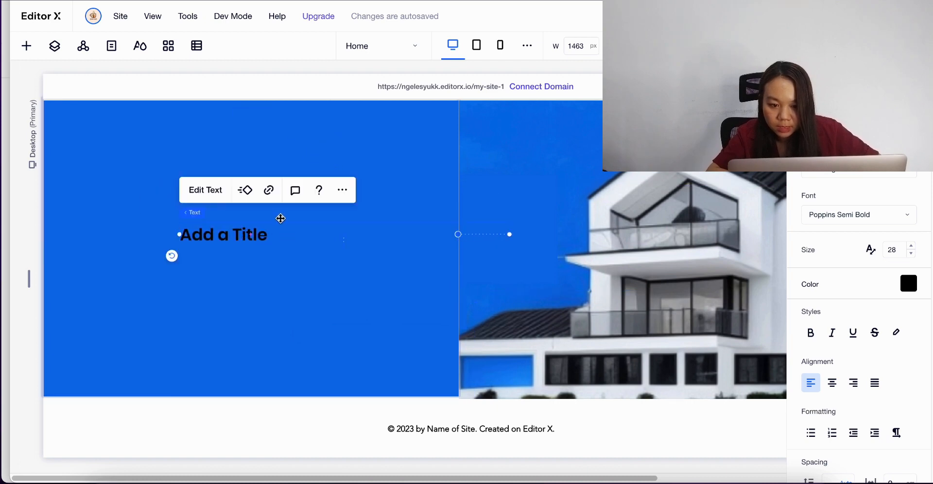
Step: Switch to ChatGPT and copy the generated header "Sell Your Luxury Home with Ease"
double_click(217, 228)
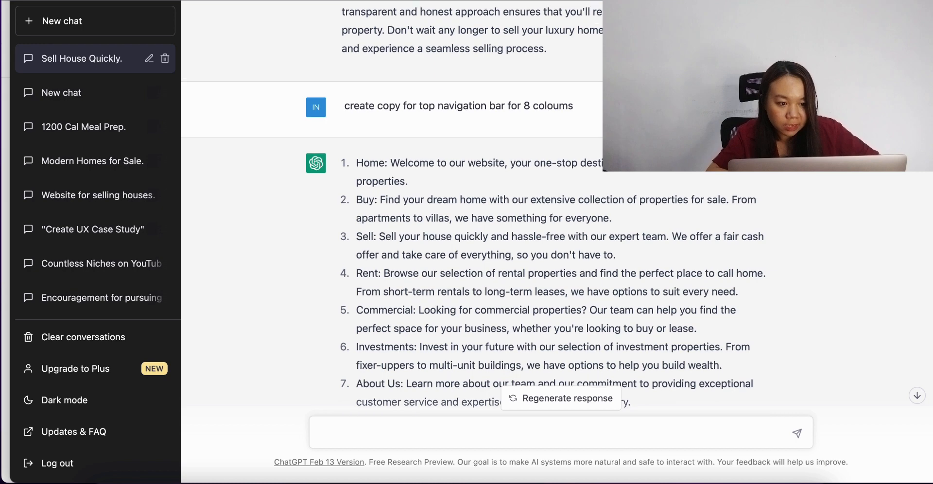
scroll(432, 83, "up", 5)
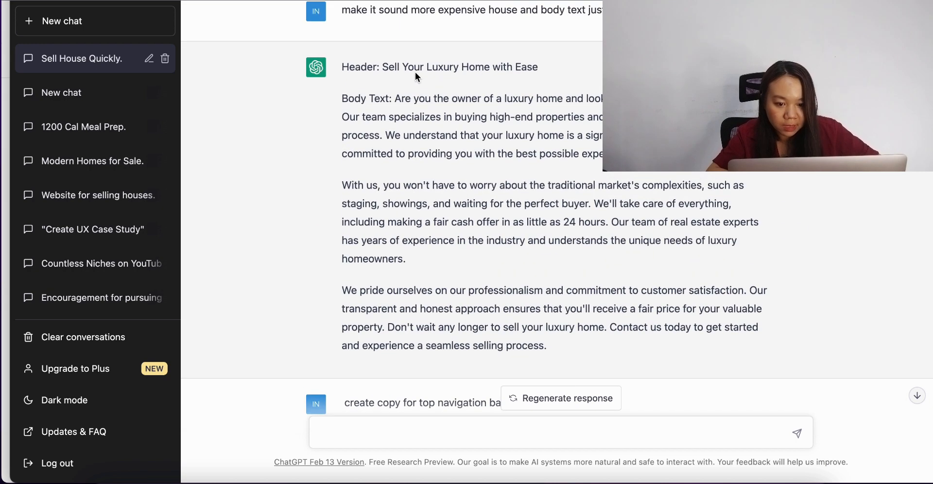
left_click_drag(383, 66, 563, 80)
key("ctrl+c")
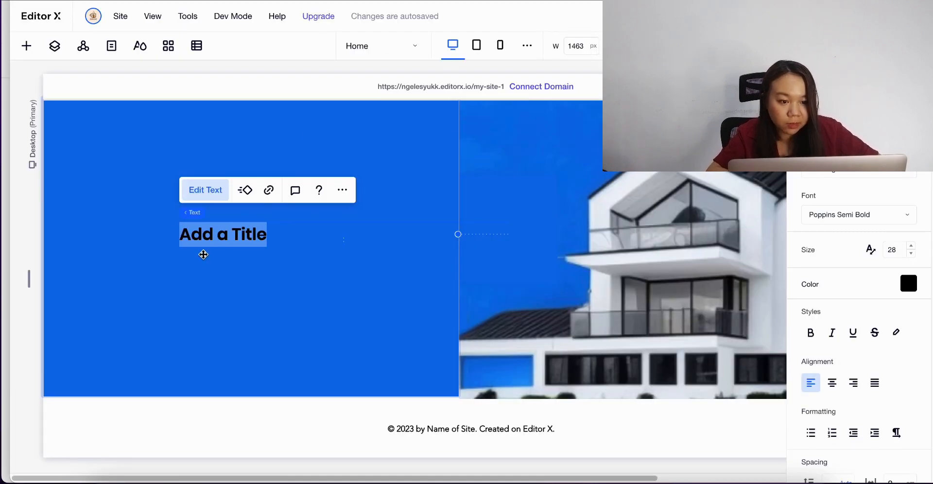
Step: In Editor X, move the title up slightly and replace its placeholder with "Sell Your Luxury Home with Ease"
left_click(212, 234)
triple_click(213, 234)
left_click(207, 195)
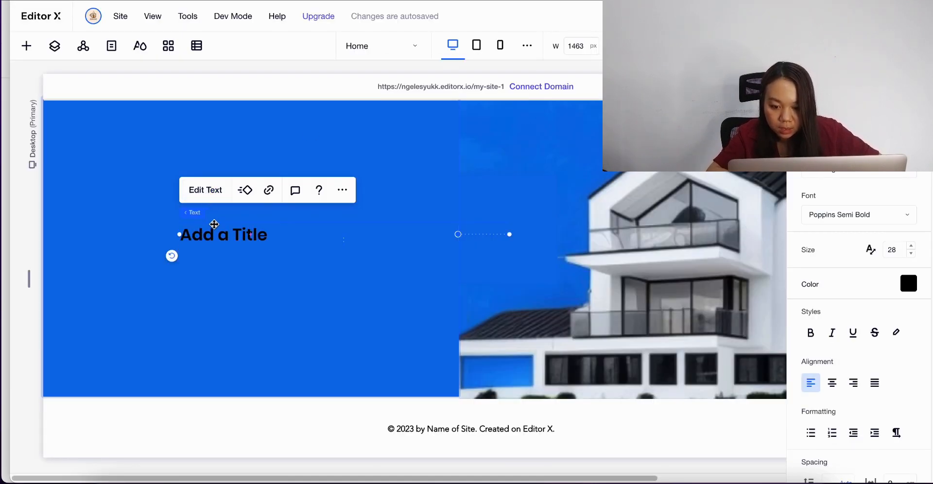
left_click(203, 190)
left_click(206, 194)
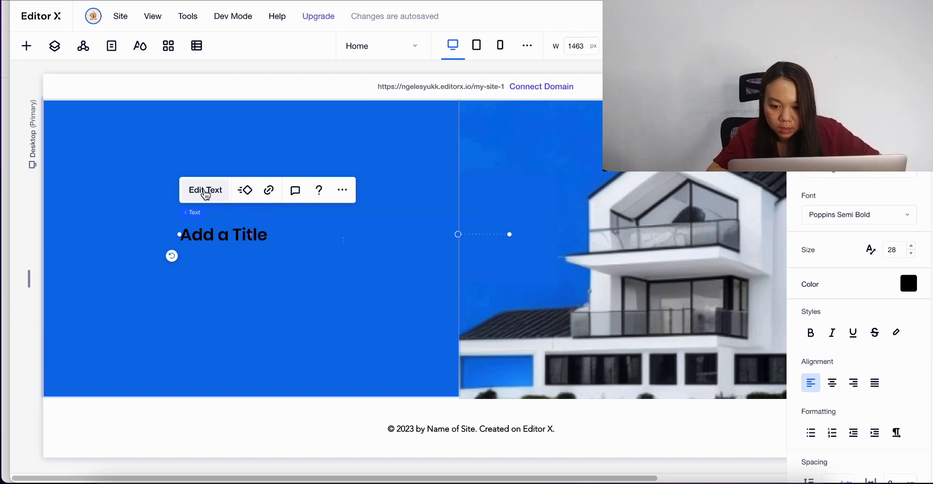
double_click(209, 223)
left_click_drag(210, 223, 212, 181)
left_click(213, 220)
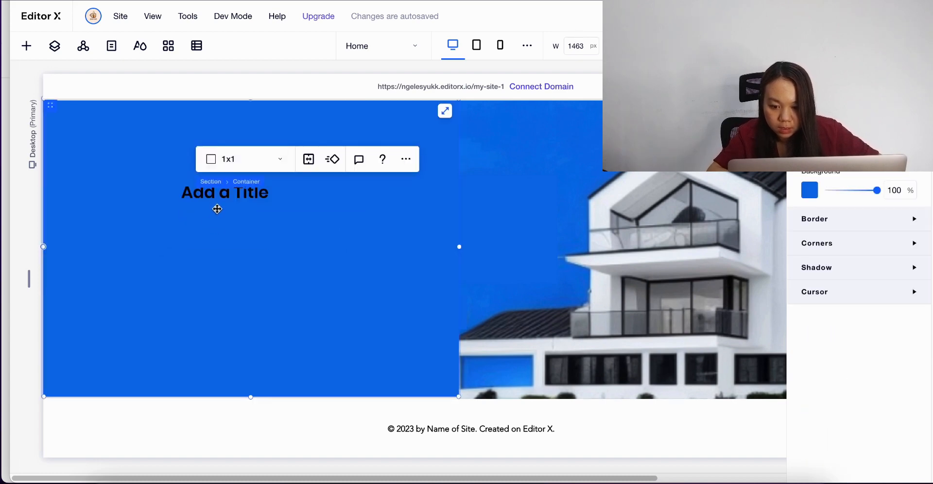
double_click(218, 204)
key("ctrl+v")
left_click(239, 223)
Step: Move the heading nearer to the blue container's left side and set its text colour to white
left_click_drag(204, 199, 117, 216)
scroll(813, 309, "down", 1)
left_click(909, 233)
left_click(823, 299)
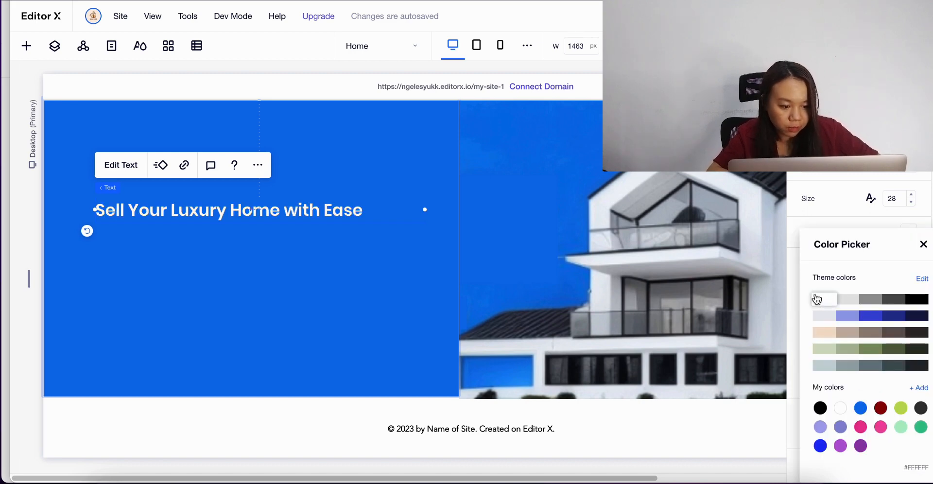
left_click(349, 222)
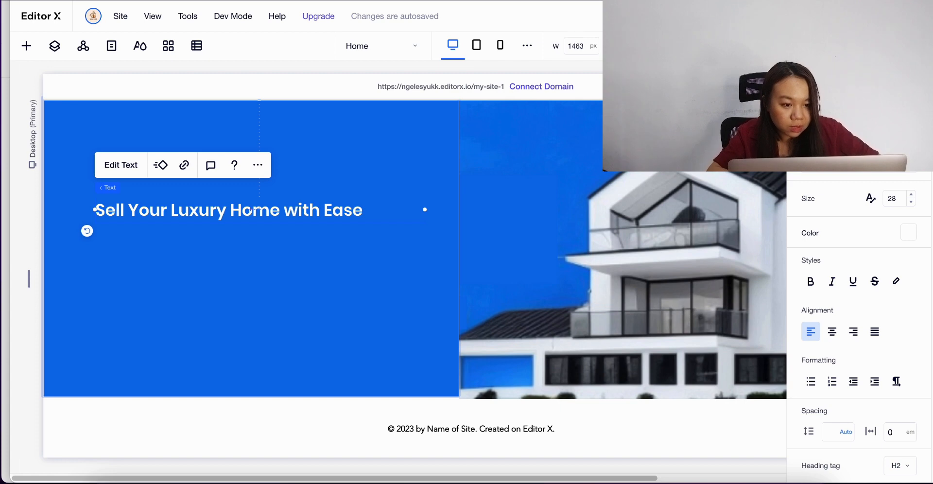
Step: Switch to ChatGPT and select the first body text paragraph below the luxury home header for copying
key("ctrl+Tab")
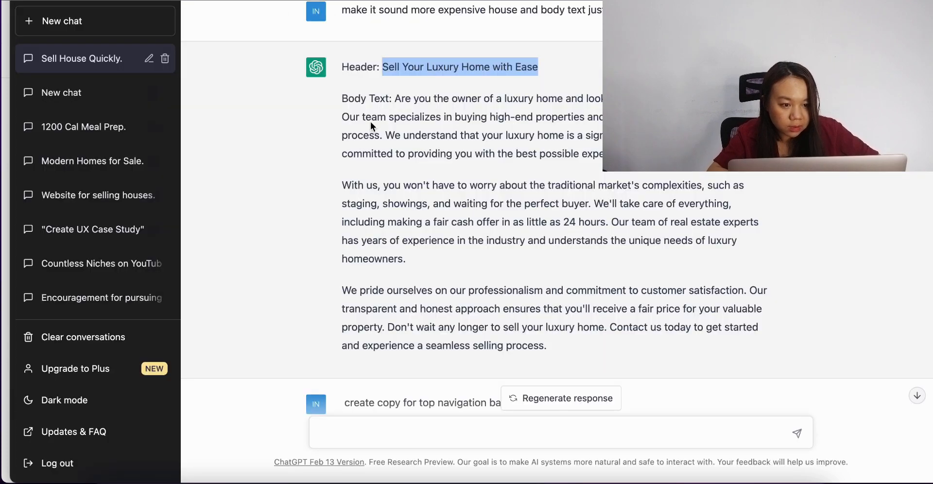
left_click(583, 141)
left_click_drag(599, 154, 390, 101)
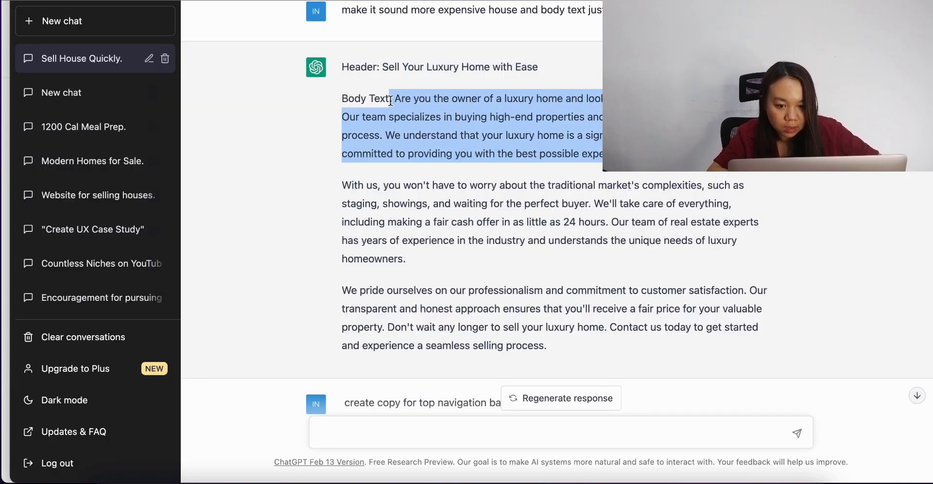
Step: Return to Editor X, add a paragraph element below the heading, and replace its placeholder with the copied body text
key("ctrl+Tab")
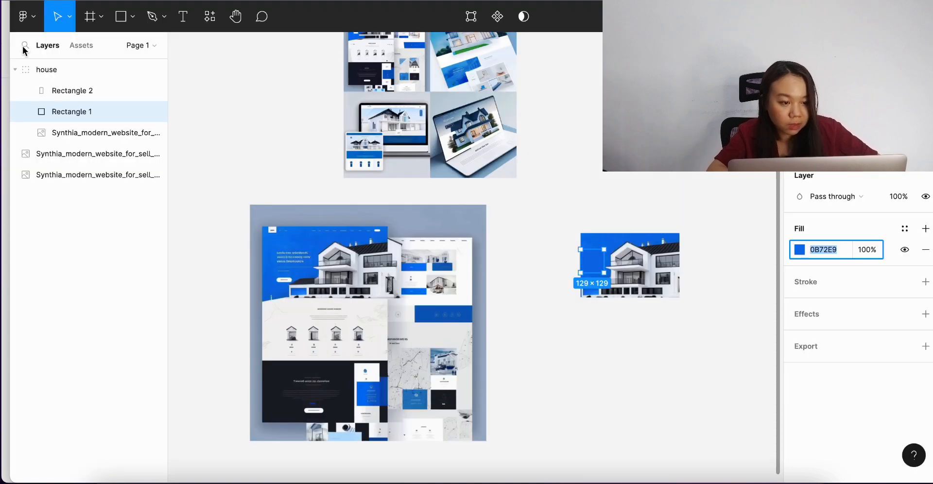
key("ctrl+Tab")
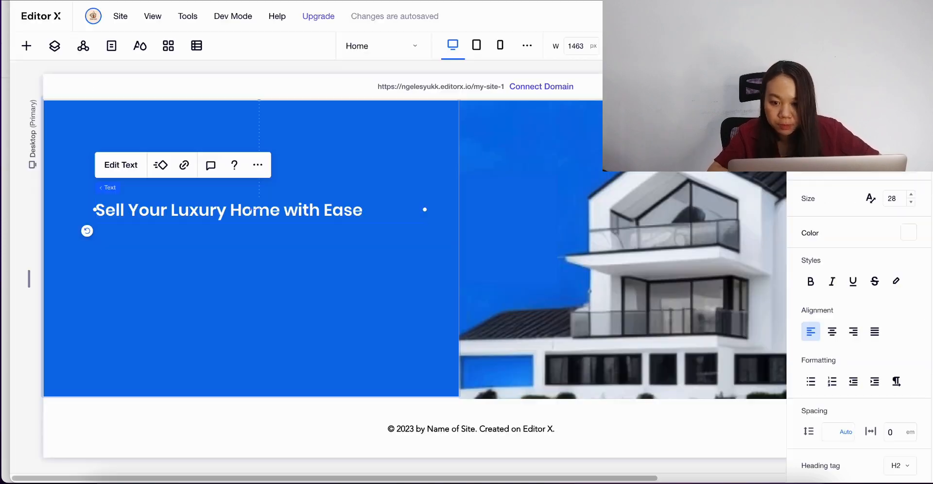
left_click(29, 47)
left_click_drag(238, 144, 162, 247)
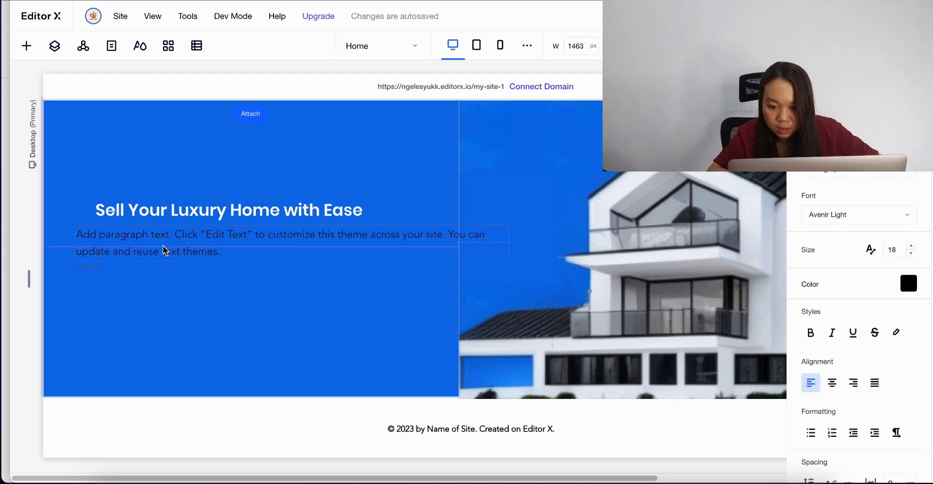
left_click(101, 193)
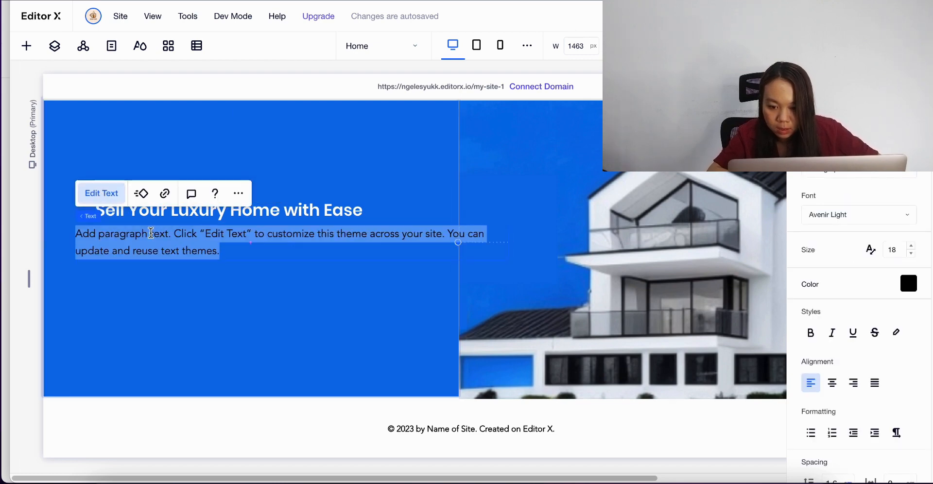
type("Are you the owner of a luxury home and looking to sell quickly and efficiently? Our team specializes in buying high-end properties and can offer you a hassle-free sale process. We understand that your luxury home is a significant investment, and we're committed to providing you with the best possible experience.")
Step: Narrow the body paragraph to fit the blue container and place it below the heading, aligned with the heading's left edge
left_click(481, 236)
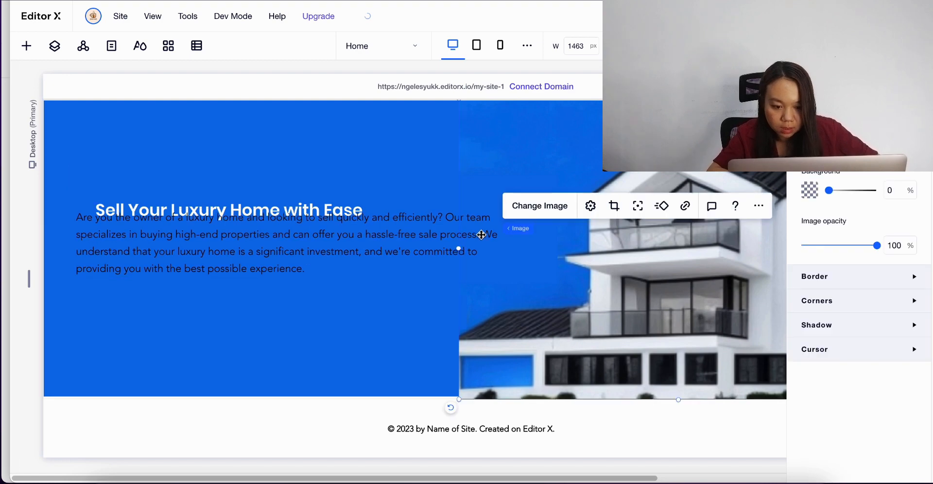
left_click(501, 236)
left_click_drag(485, 242, 367, 245)
left_click_drag(269, 262, 286, 282)
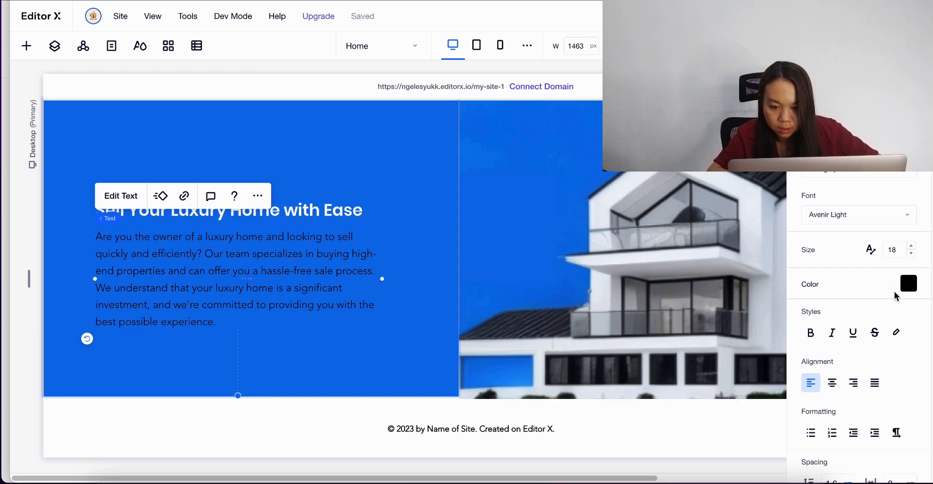
Step: Set the body paragraph's text colour to white
left_click(908, 284)
left_click(823, 299)
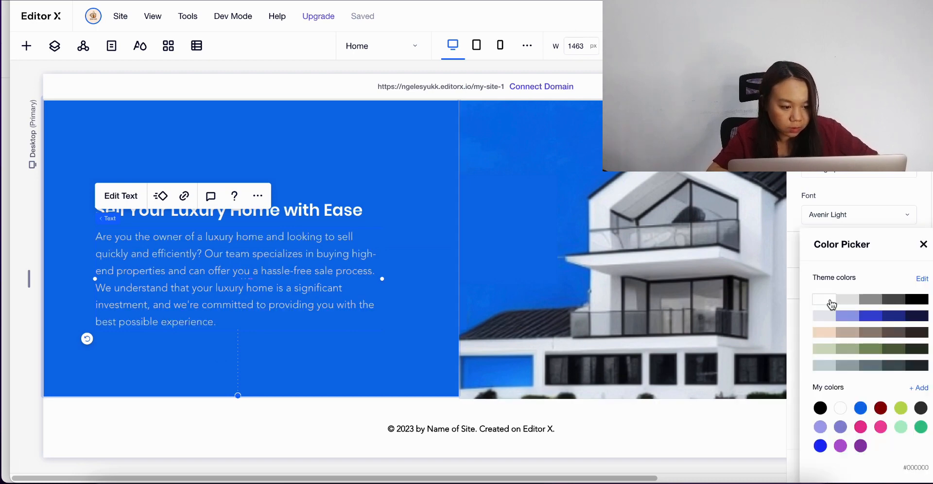
left_click(127, 264)
Step: Delete the body paragraph's last sentence, starting with "We understand that your luxury home"
double_click(194, 285)
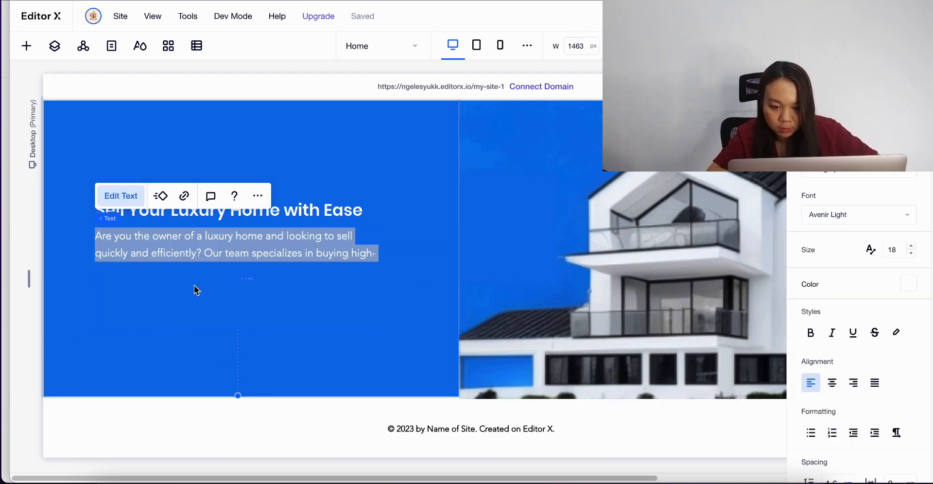
left_click_drag(213, 320, 98, 286)
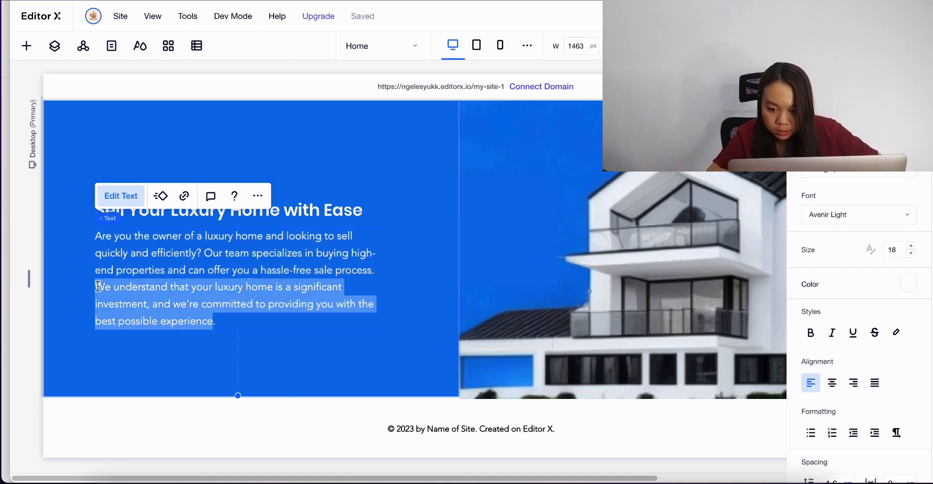
key("BackSpace")
left_click(188, 326)
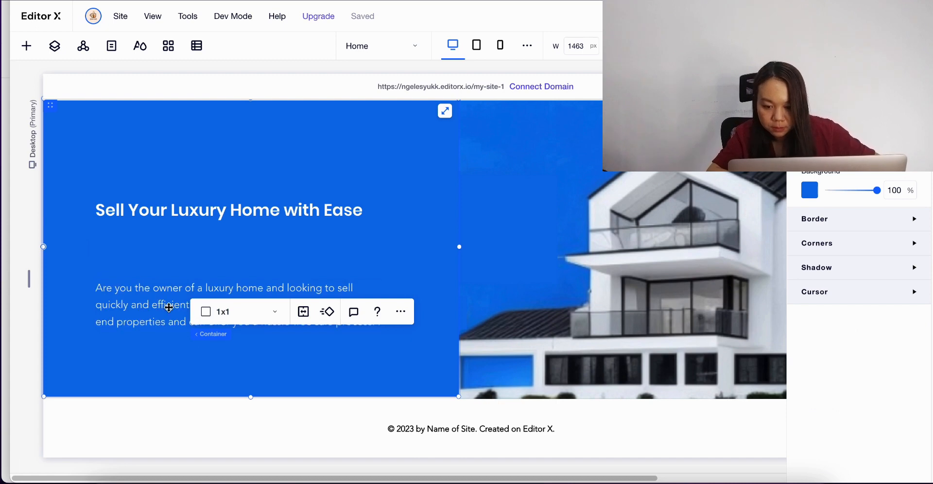
Step: Move the body paragraph up directly beneath the heading, and switch to Figma to examine the mockup's hero text
left_click_drag(116, 301, 124, 241)
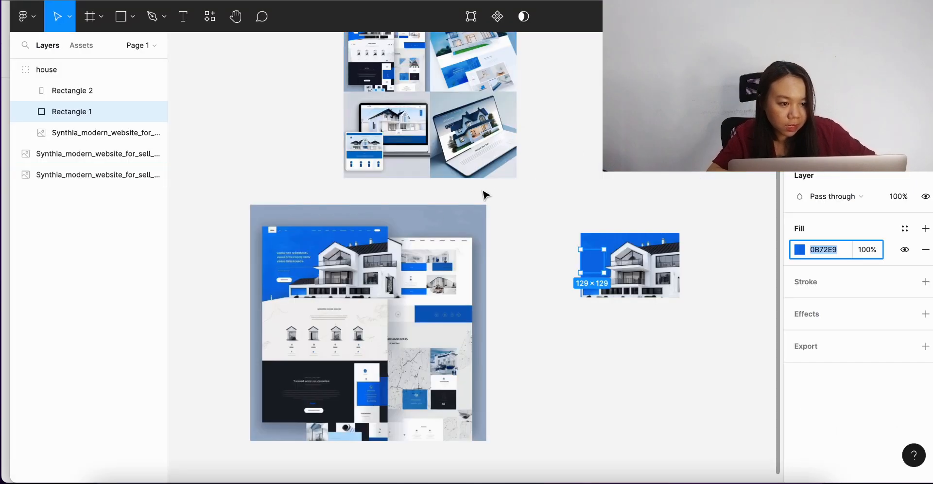
scroll(347, 212, "up", 5)
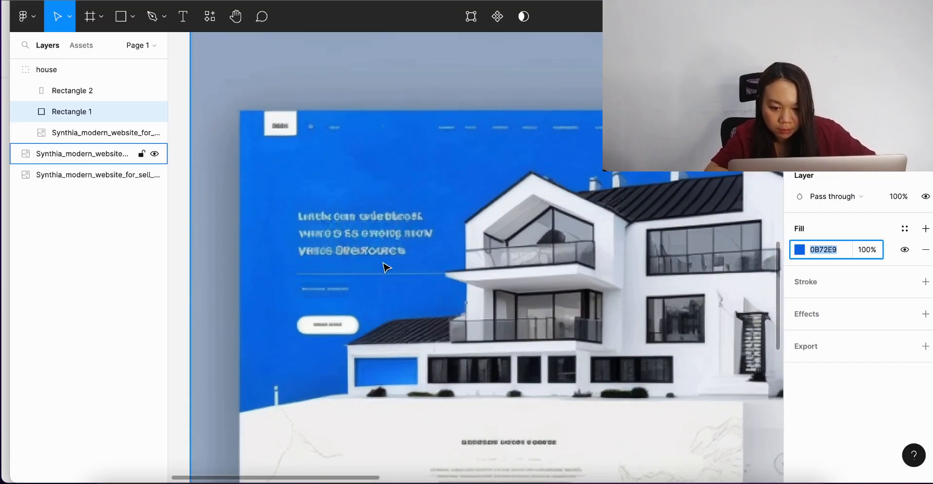
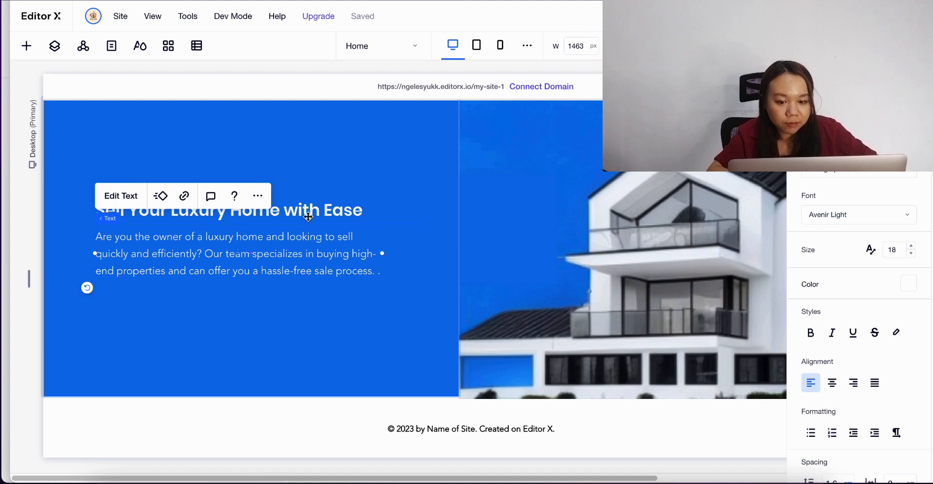
Step: Return to Editor X and set the font of the heading "Sell Your Luxury Home with Ease" to Playfair Display Bold
left_click(853, 214)
scroll(827, 292, "up", 3)
type("Play")
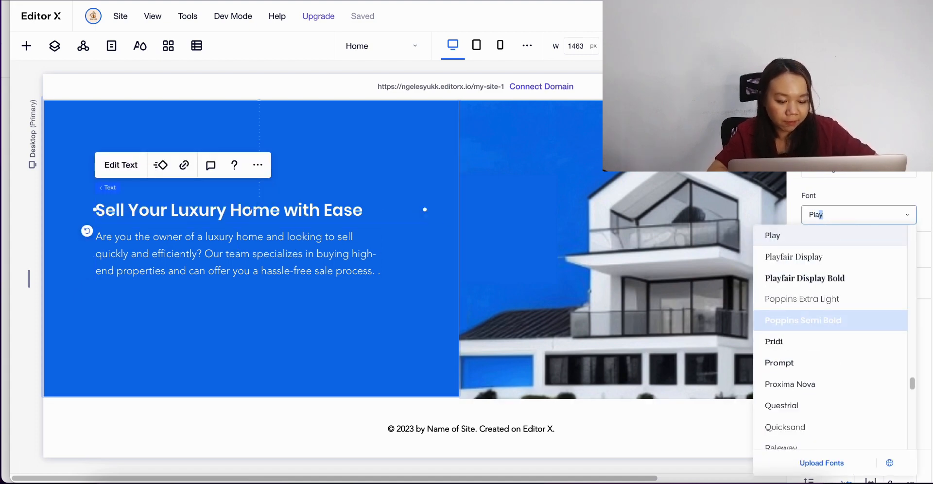
left_click(835, 279)
Step: Set the font of the body paragraph below the heading to Playfair Display
left_click(250, 255)
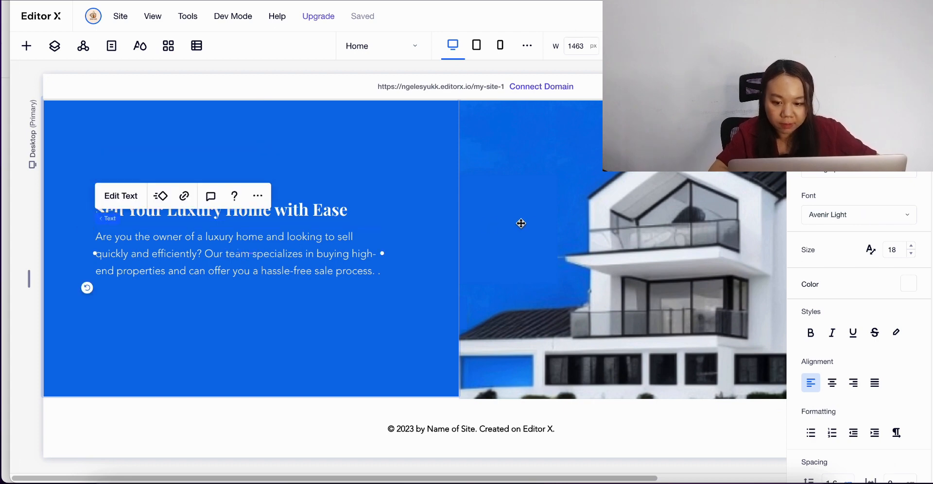
left_click(868, 214)
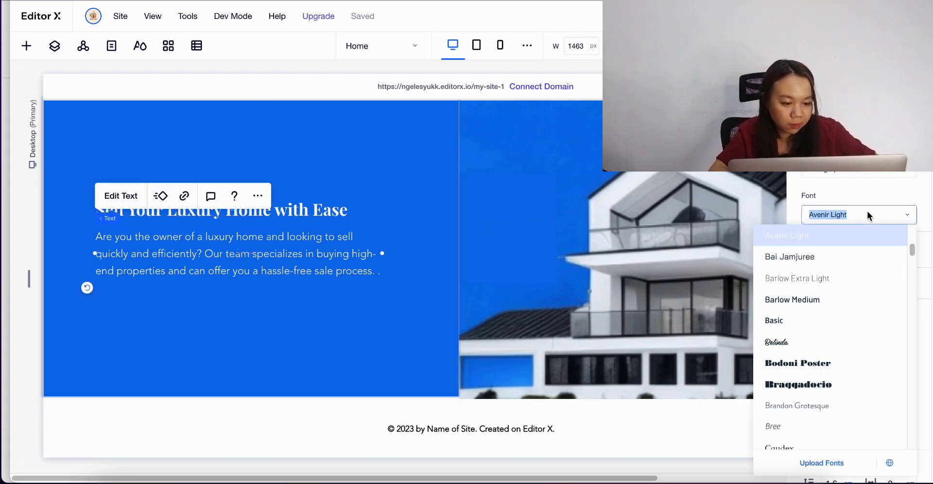
type("Play")
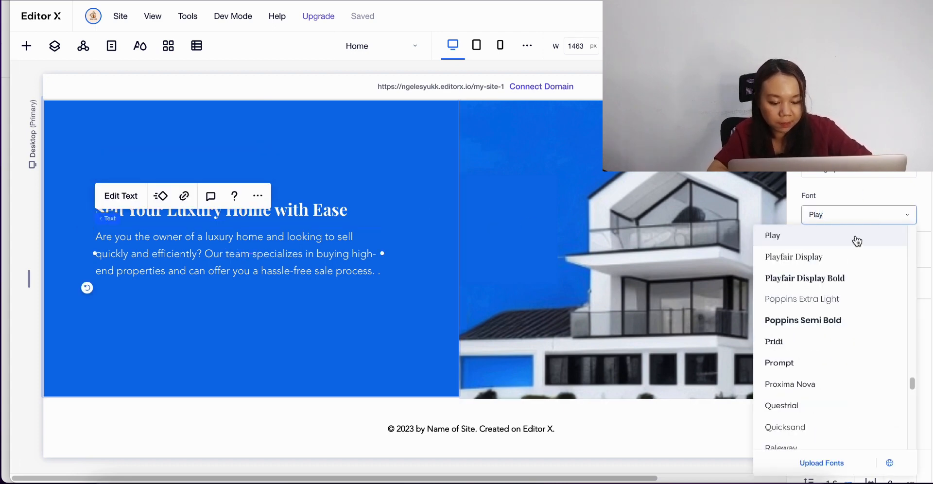
left_click(833, 257)
left_click_drag(310, 253, 312, 252)
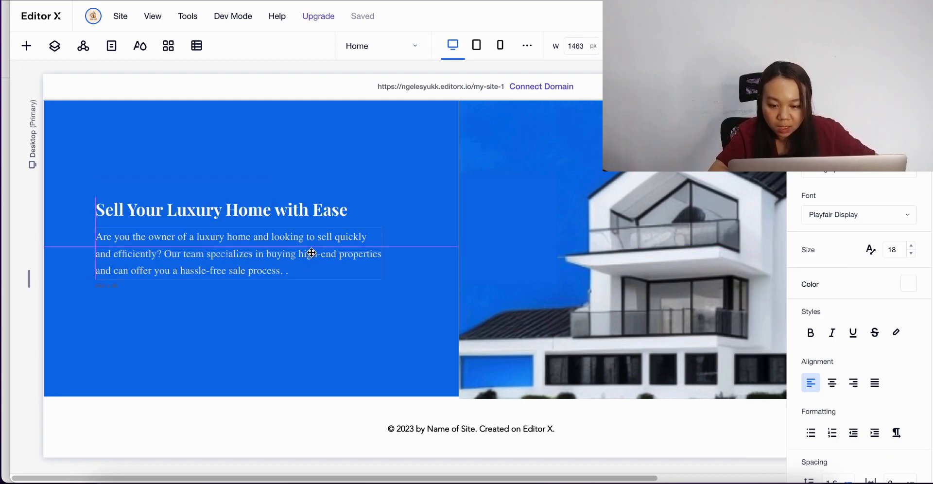
left_click(323, 304)
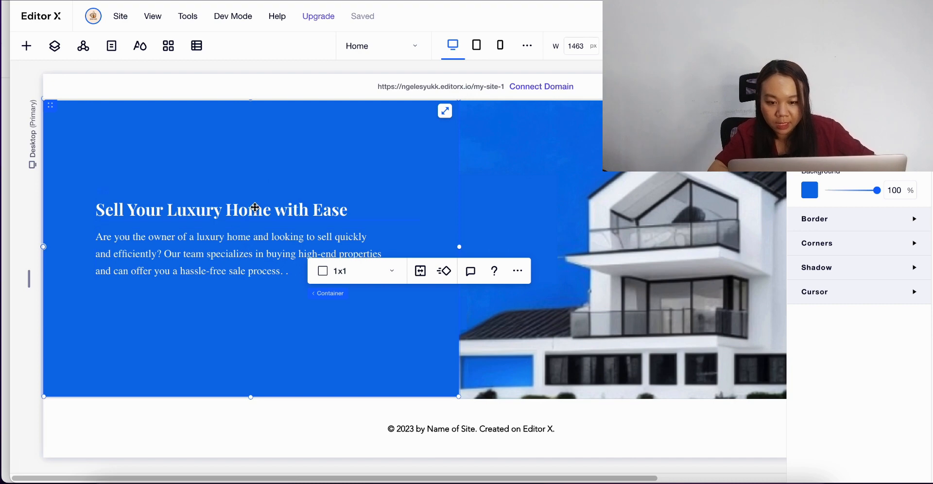
Step: Add a button element and place it below the body paragraph, aligned with the paragraph's left edge
left_click(26, 46)
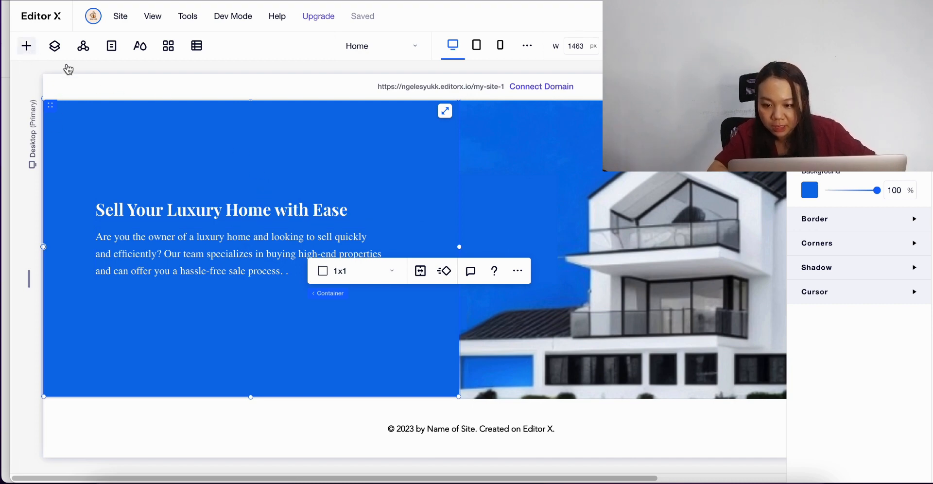
left_click(273, 156)
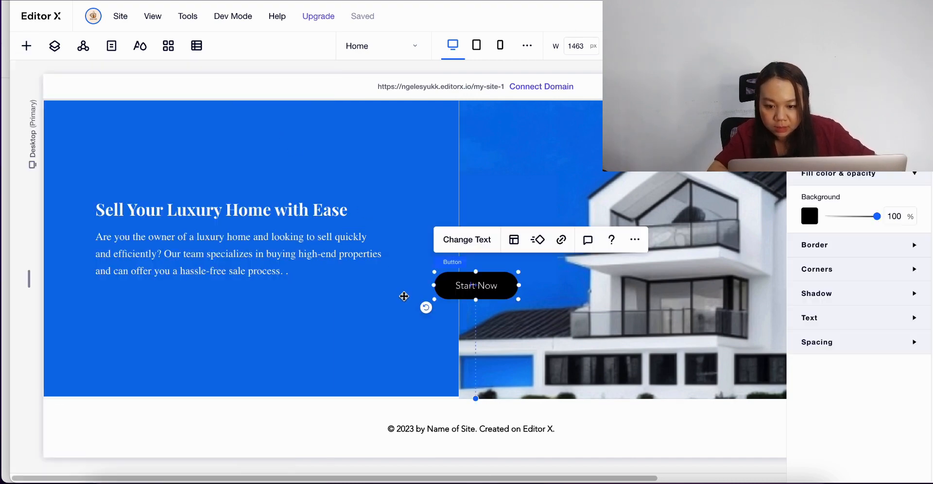
left_click_drag(431, 289, 138, 305)
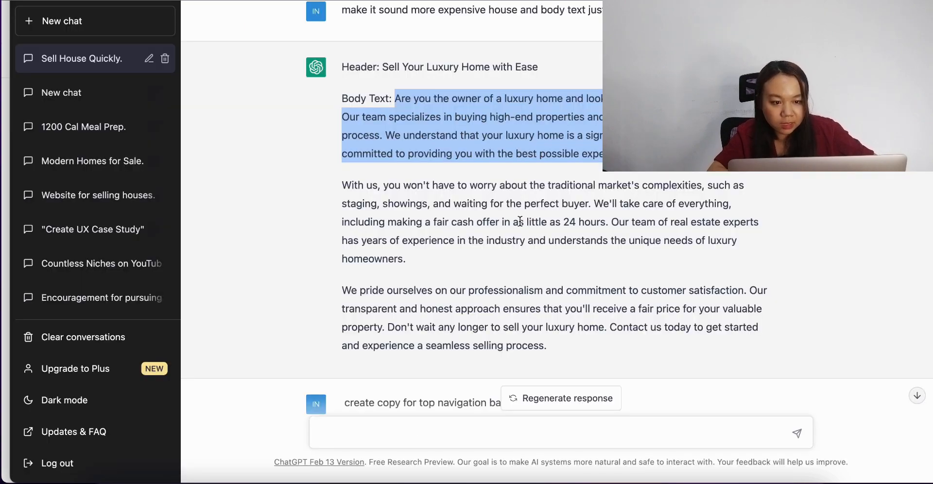
Step: Switch to ChatGPT and copy the call-to-action text "Get Your Cash Offer Now!" from the earlier response
scroll(520, 220, "down", 5)
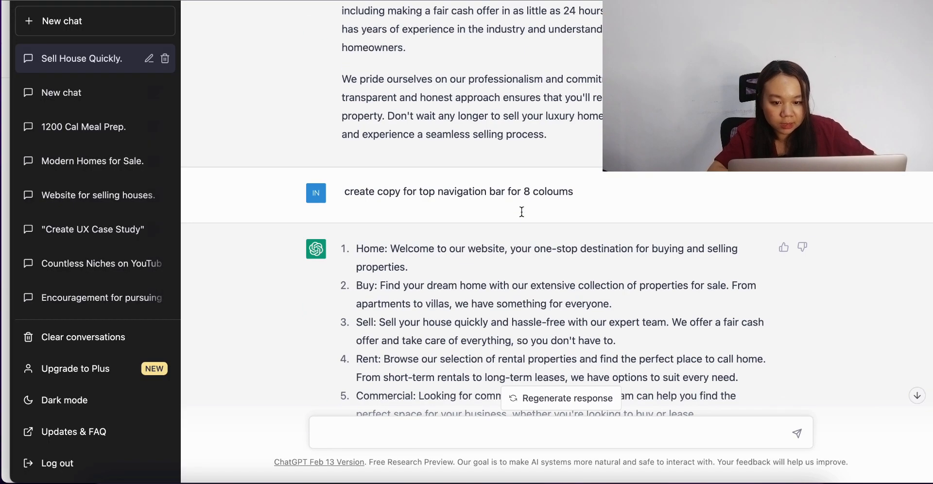
scroll(521, 215, "up", 6)
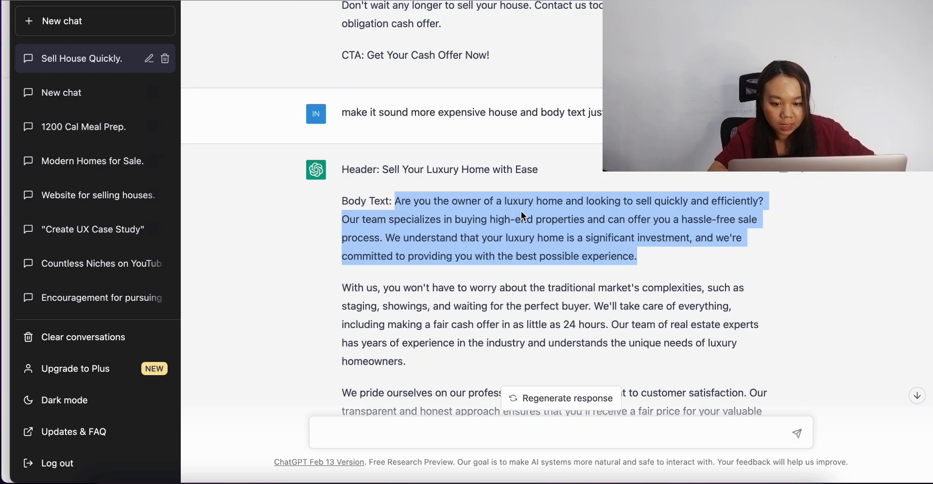
left_click_drag(490, 69, 369, 66)
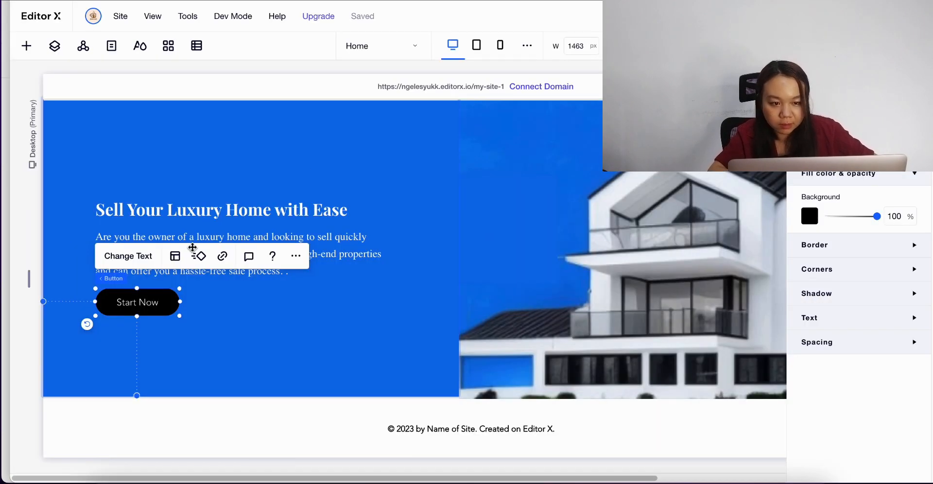
Step: Return to Editor X, change the button's label to "Get Your Cash Offer Now!" and widen the button to fit it on one line
left_click(128, 256)
triple_click(251, 355)
type("Get Your Cash Offer Now!")
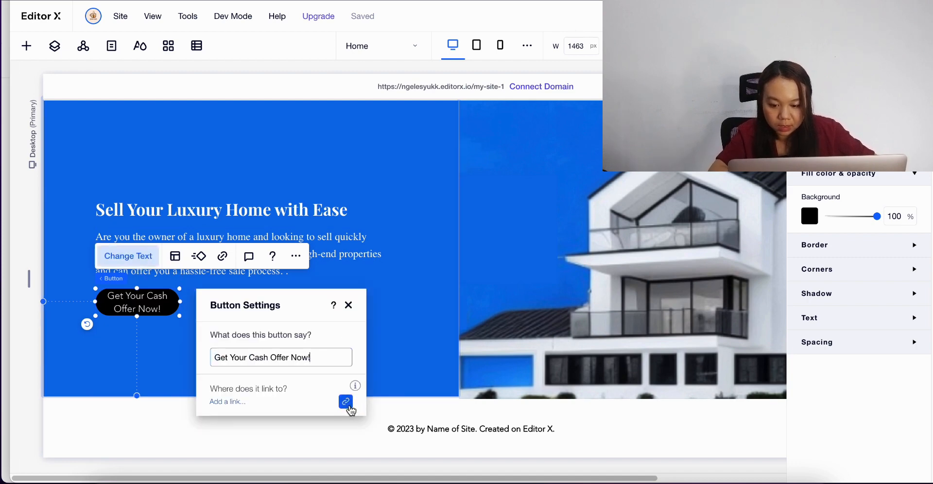
left_click(349, 305)
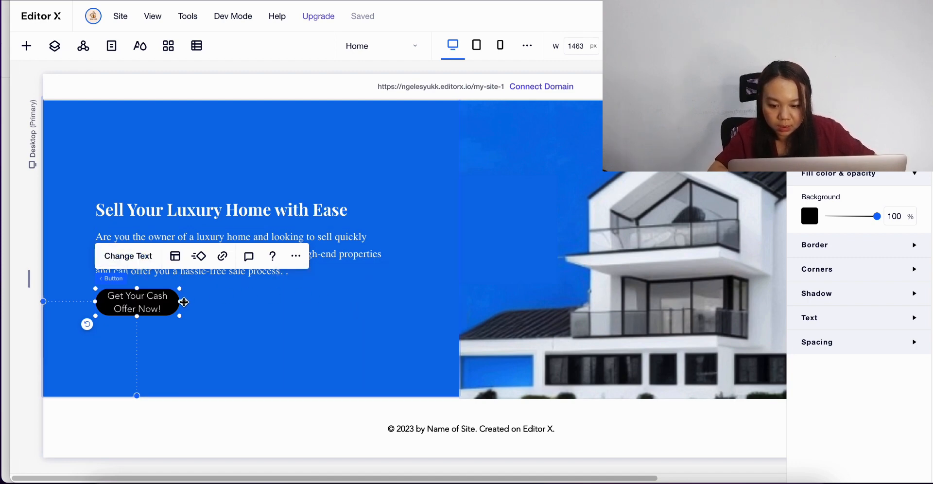
left_click_drag(182, 302, 223, 301)
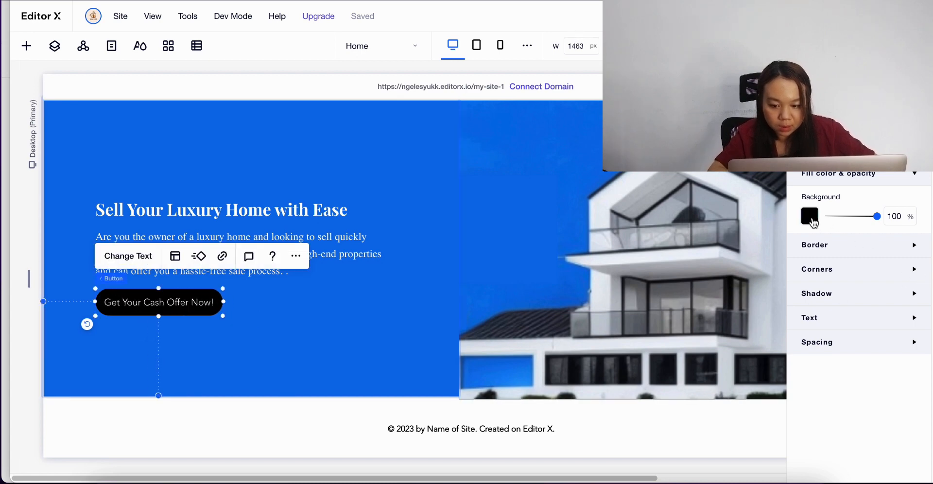
Step: Set the button's background colour to white
left_click(810, 216)
left_click(822, 288)
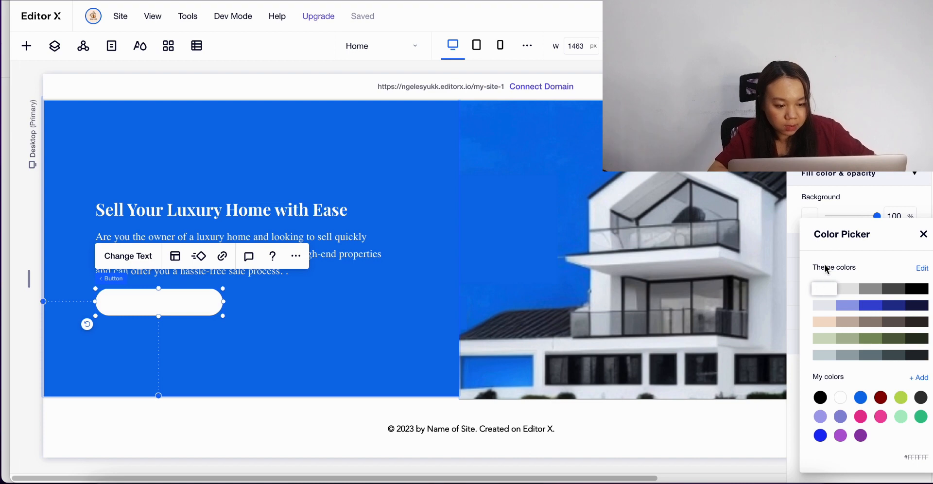
left_click(866, 194)
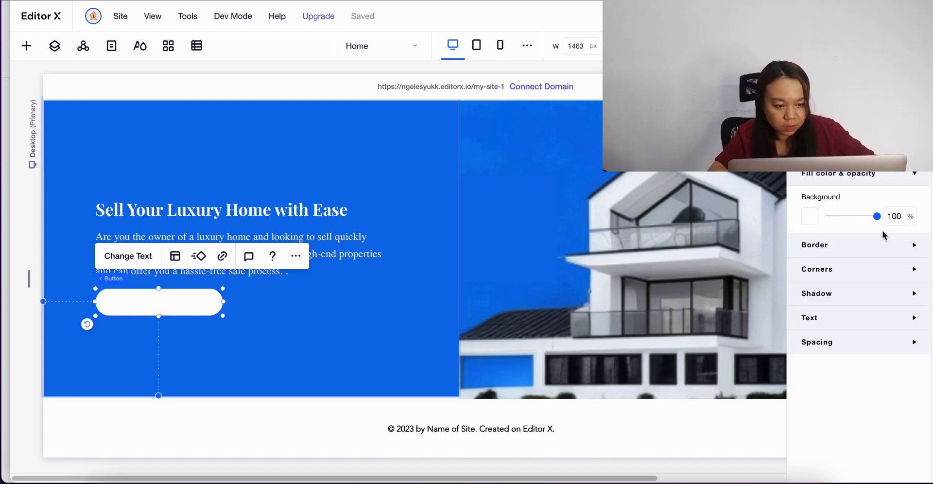
Step: Set the font of the button's label to Playfair Display Bold
left_click(911, 250)
left_click(911, 249)
left_click(913, 273)
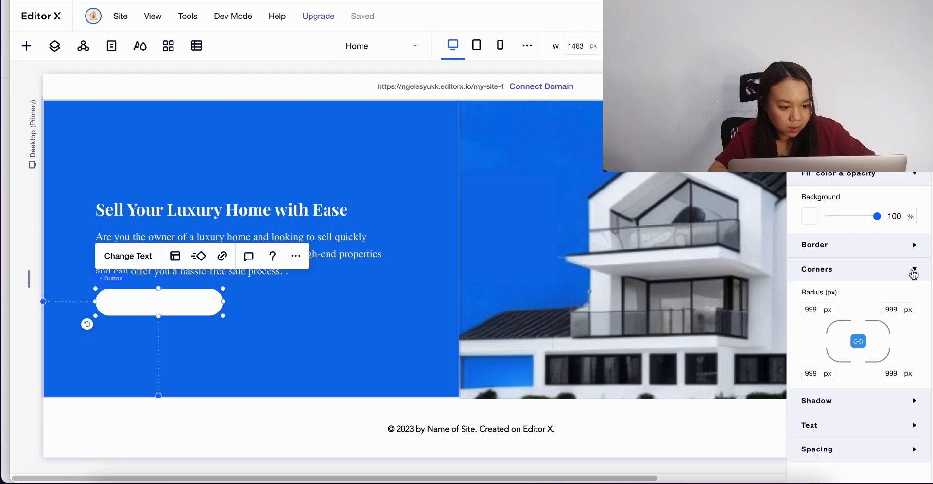
left_click(913, 274)
left_click(919, 322)
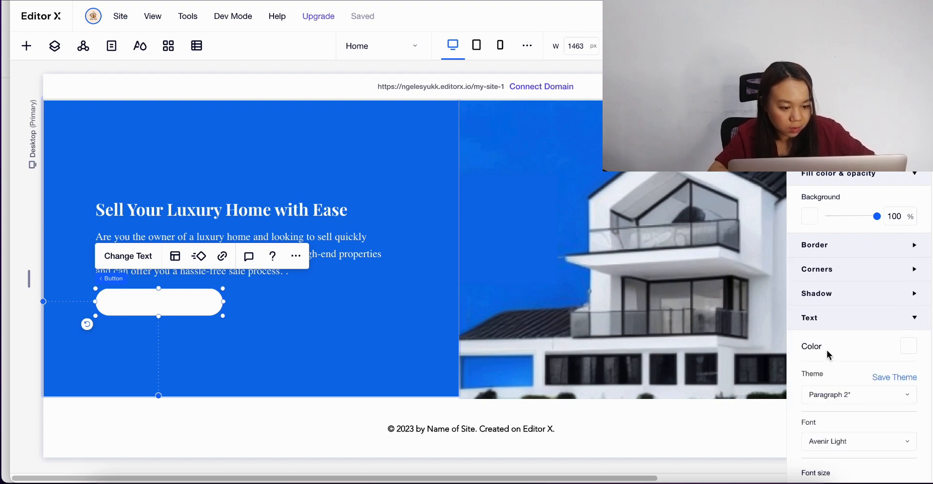
scroll(827, 353, "down", 2)
left_click(851, 341)
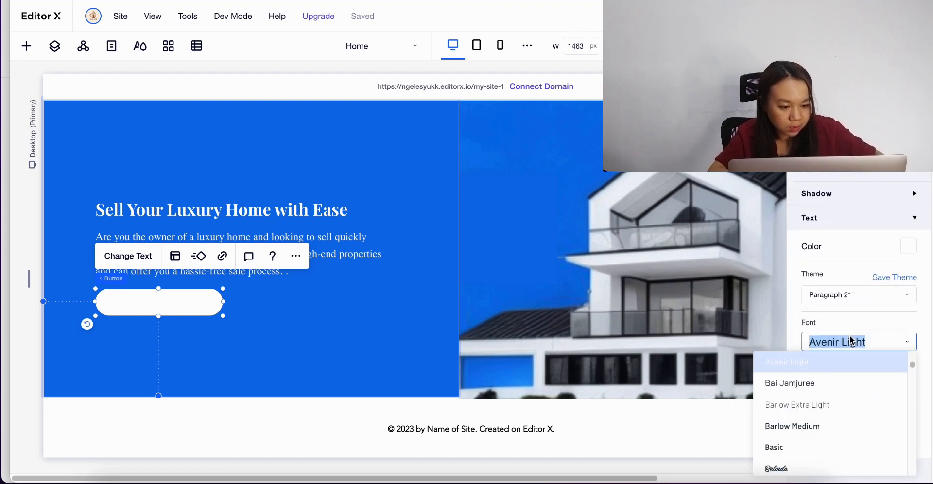
type("Play")
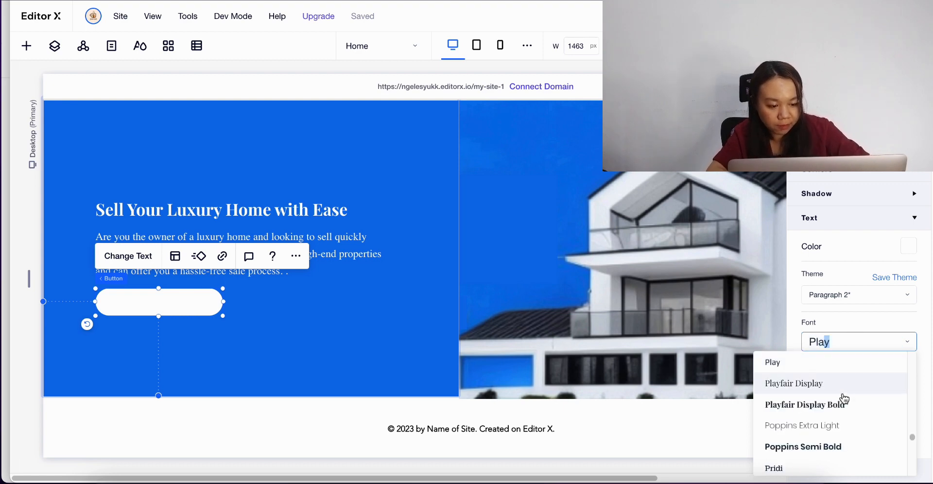
left_click(839, 408)
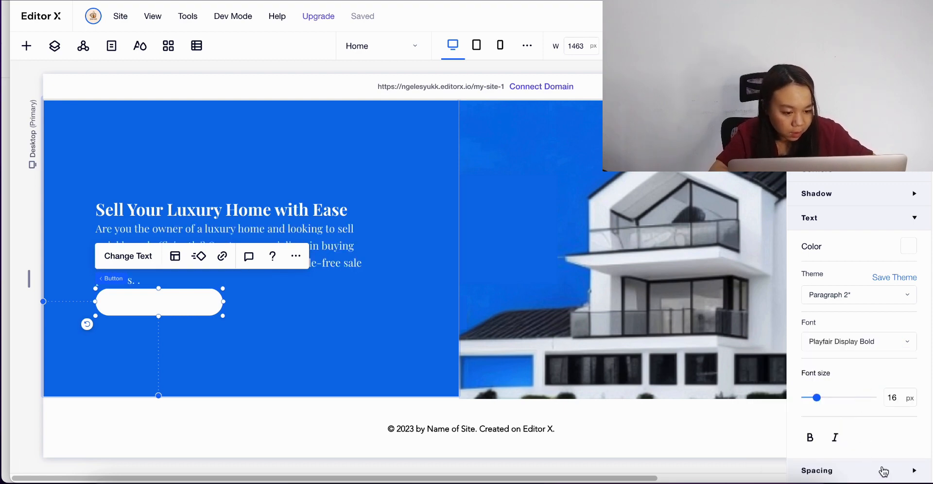
scroll(859, 292, "up", 3)
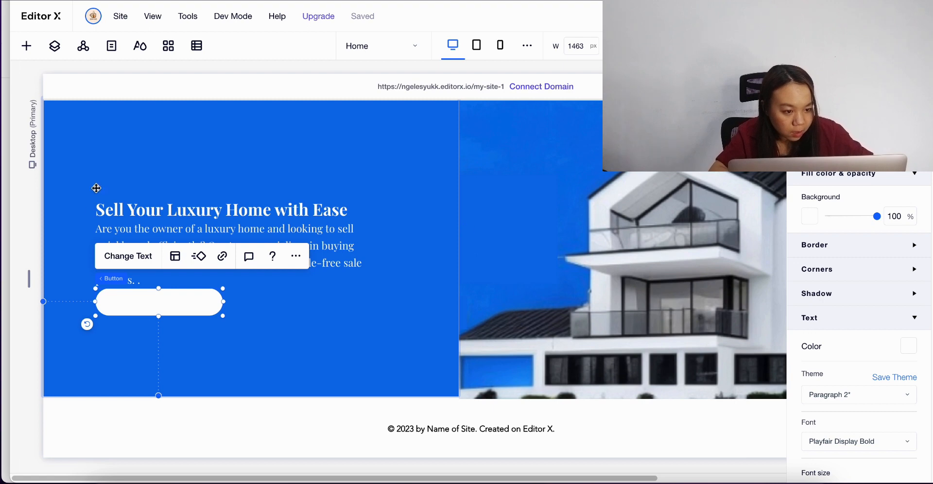
Step: Set the button's text colour to the saved blue #0B72E9
left_click(128, 260)
left_click(138, 259)
left_click(175, 257)
left_click(175, 258)
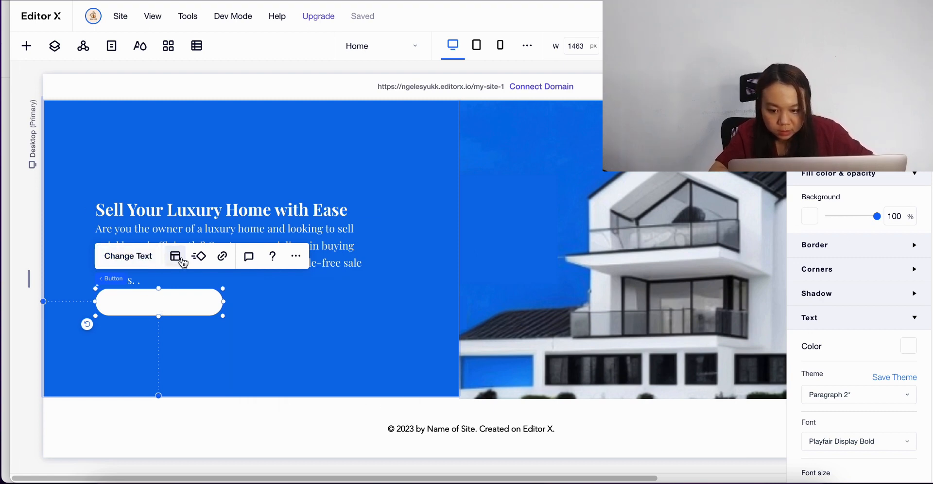
scroll(878, 282, "down", 2)
left_click(896, 218)
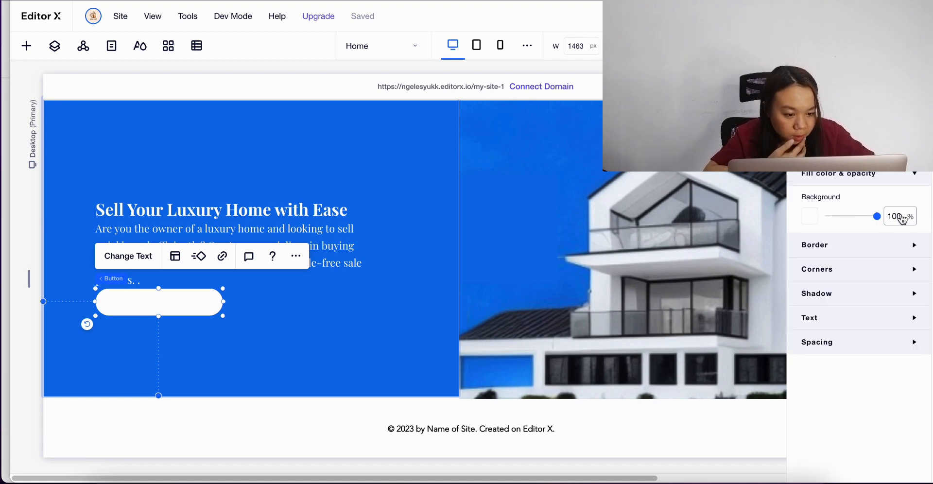
left_click(902, 317)
scroll(902, 316, "down", 2)
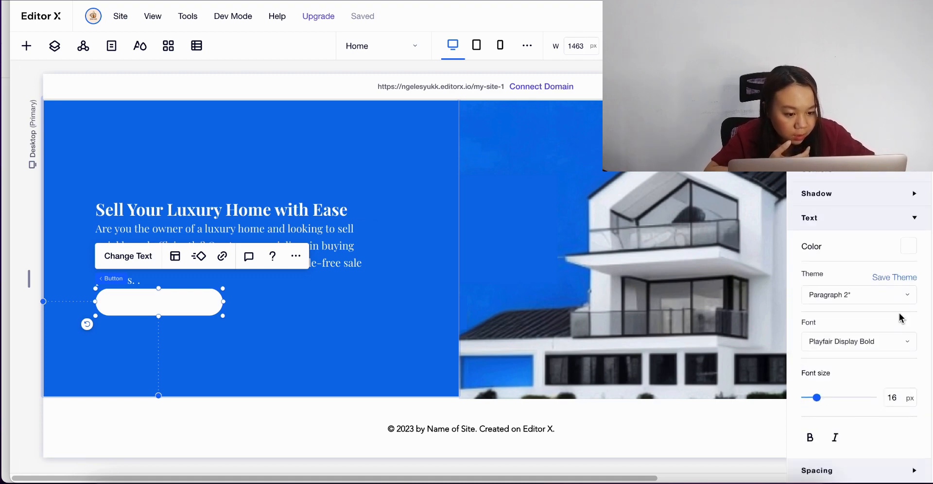
left_click(907, 246)
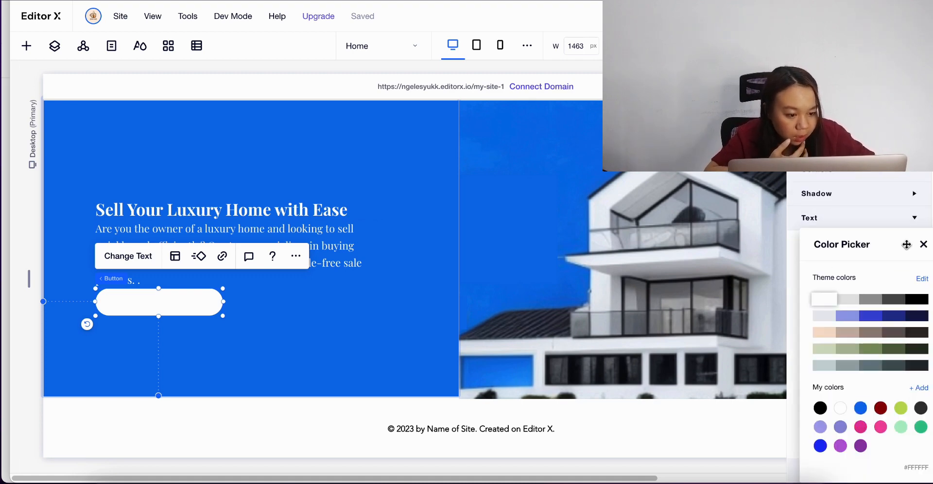
left_click(861, 409)
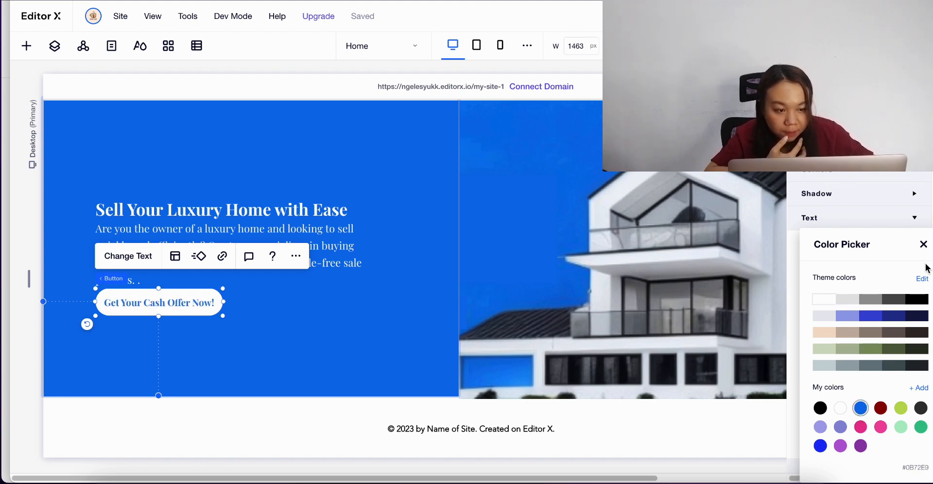
left_click(923, 244)
Step: Move the button slightly lower beneath the body paragraph and try a label font size of 15 px
left_click_drag(175, 305, 176, 311)
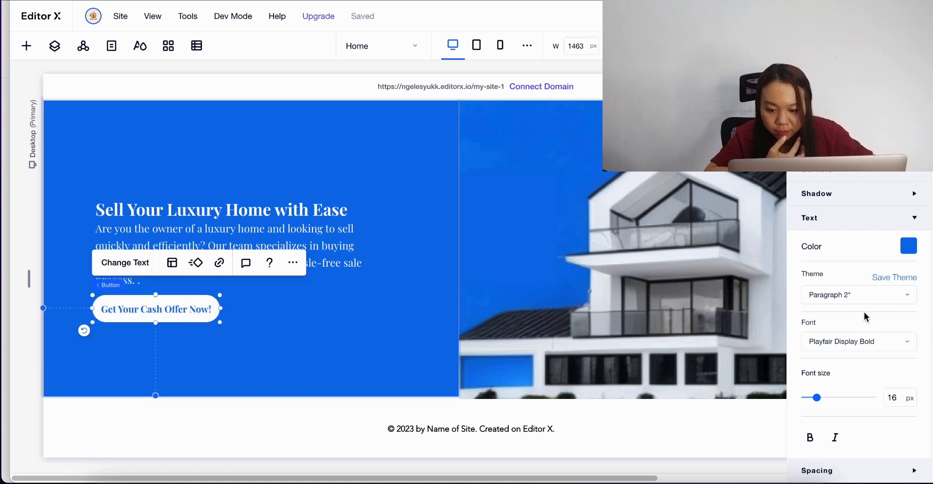
left_click(898, 397)
type("15")
key("Up")
left_click(266, 293)
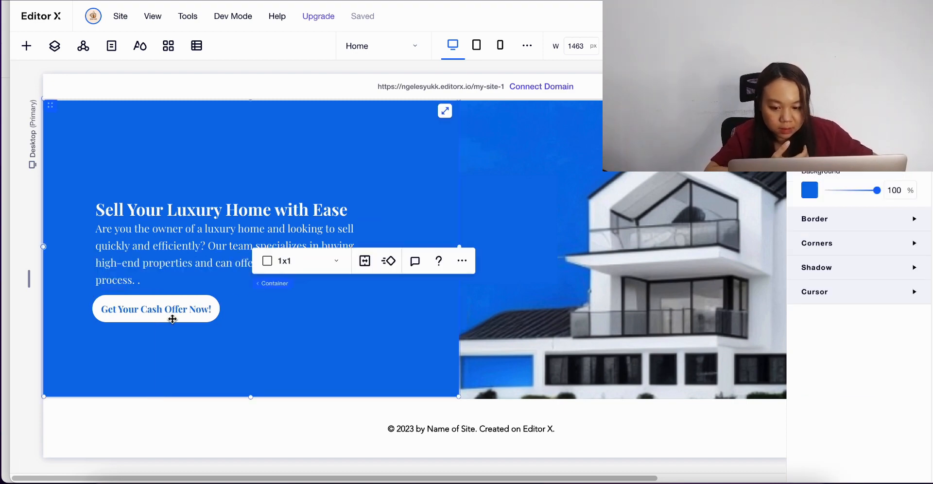
left_click(172, 318)
left_click_drag(173, 313, 171, 312)
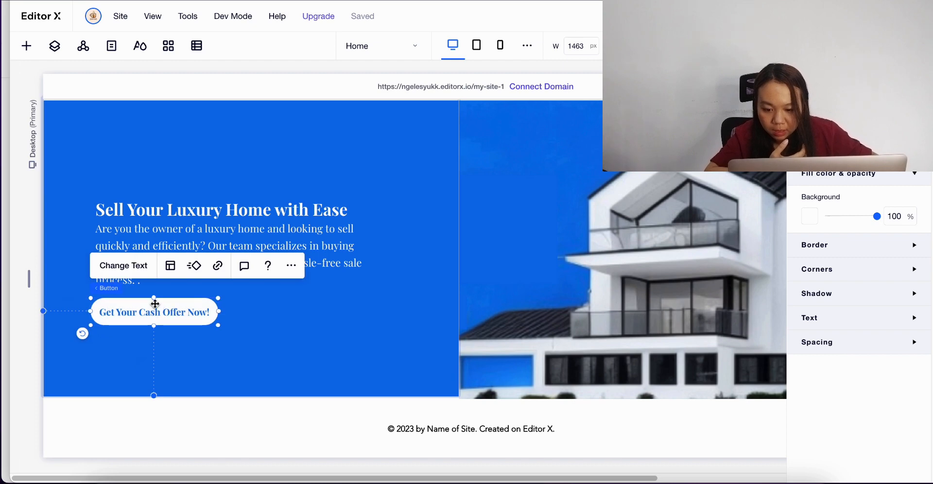
Step: Change the button's label to "Get Yours Now!" and narrow the button to suit the shorter text
left_click(124, 265)
left_click_drag(308, 367, 286, 366)
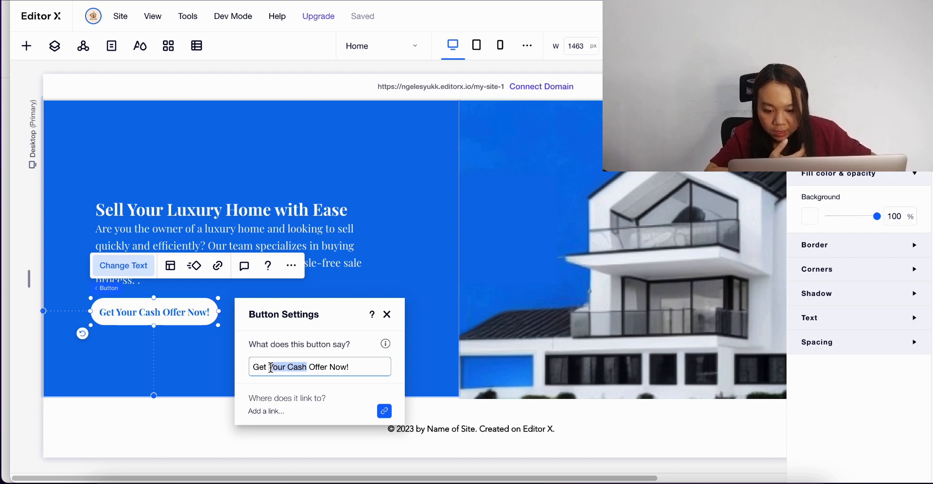
left_click_drag(325, 365, 302, 365)
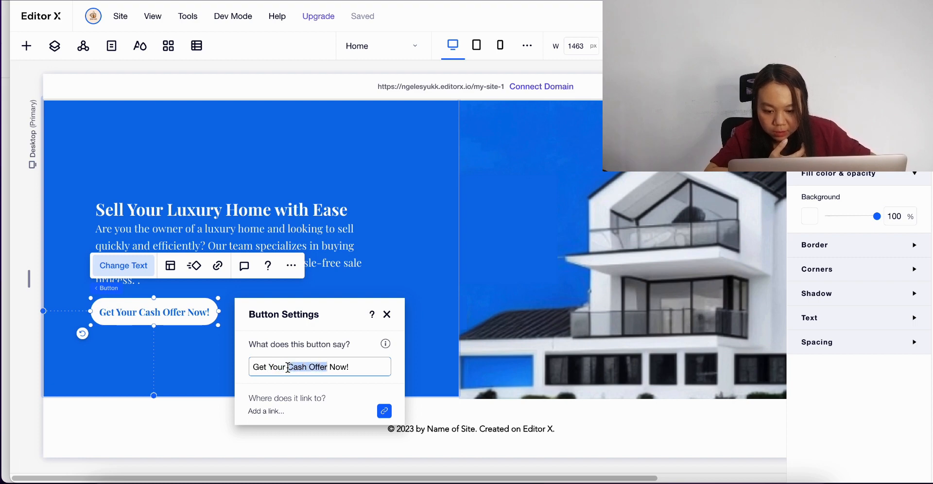
key("BackSpace")
key("BackSpace")
type("s")
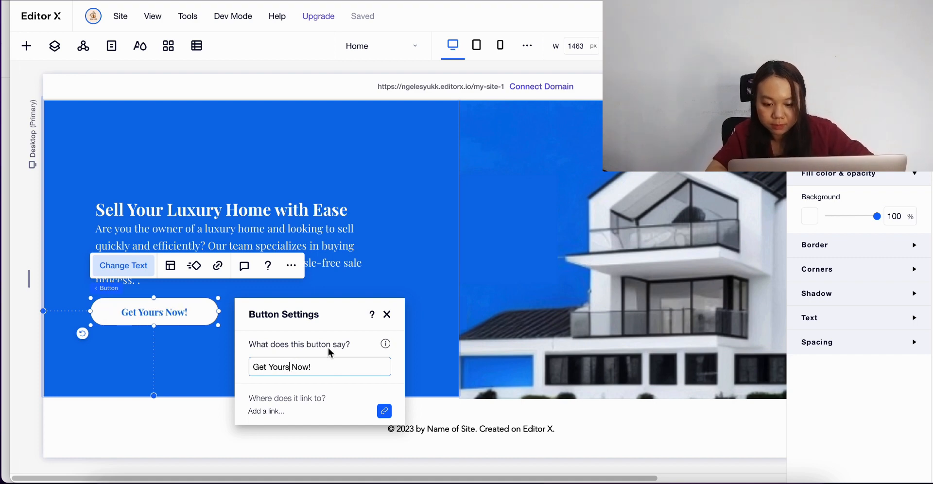
left_click(387, 315)
left_click_drag(218, 312, 195, 312)
left_click(242, 313)
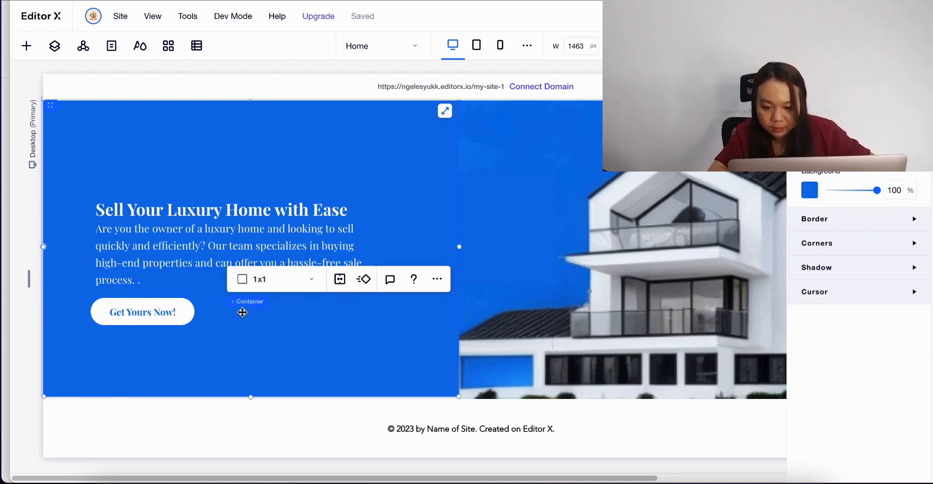
Step: Move the body paragraph slightly lower to widen the gap beneath the heading
scroll(163, 283, "up", 1)
left_click(167, 286)
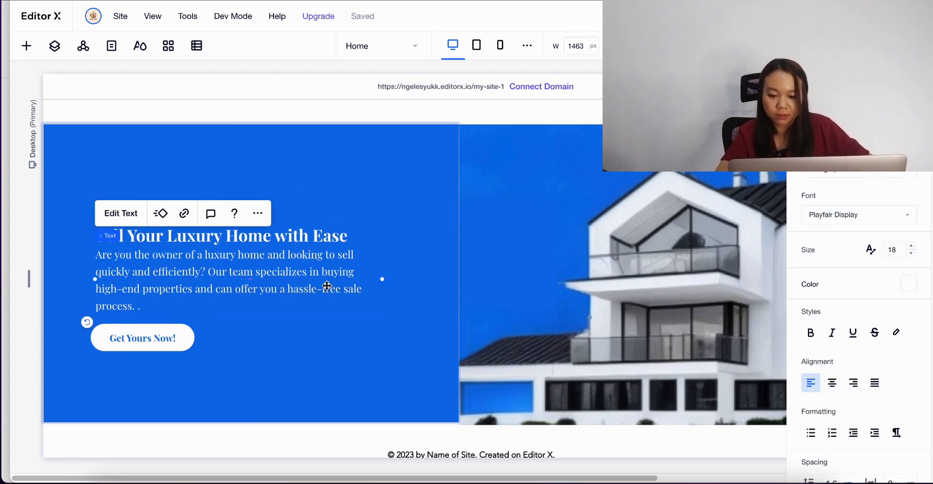
left_click_drag(308, 288, 308, 294)
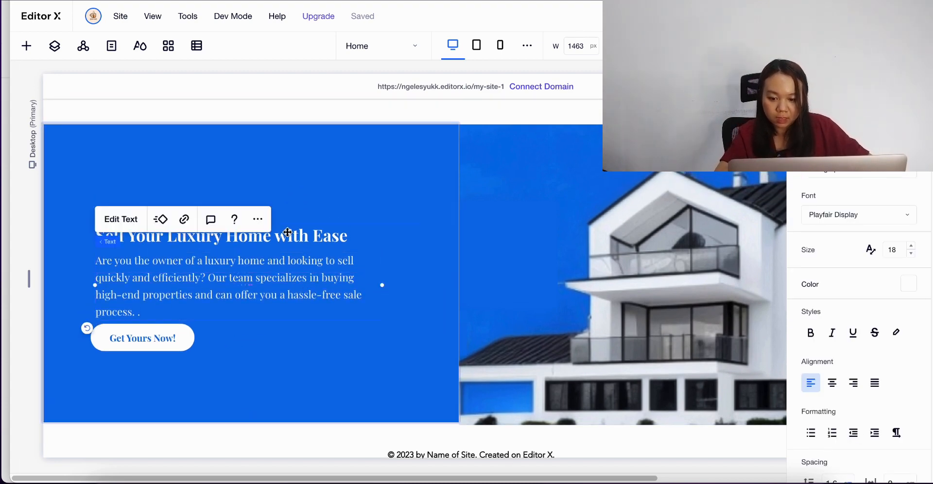
Step: Stack the heading, body paragraph and button together and shift the stack slightly left within the blue container
left_click(233, 279, "shift")
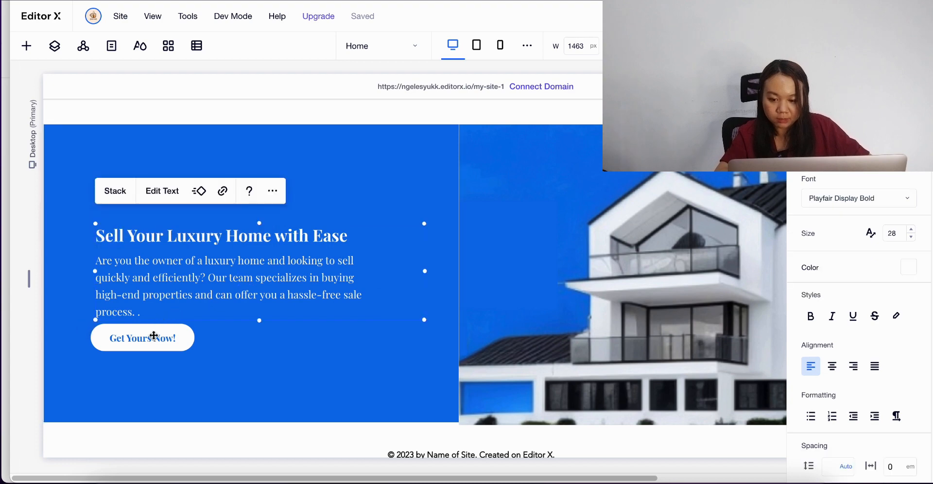
left_click(153, 338, "shift")
left_click(111, 190)
left_click_drag(240, 290, 220, 290)
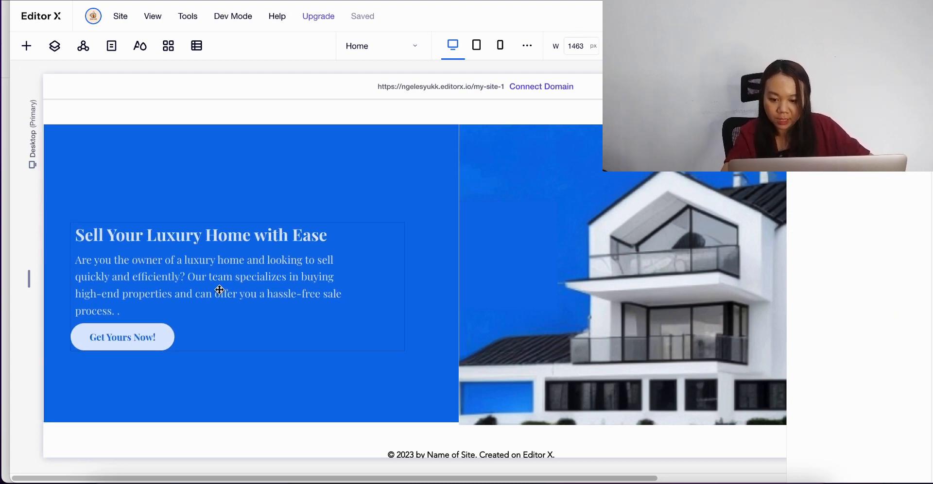
left_click(435, 286)
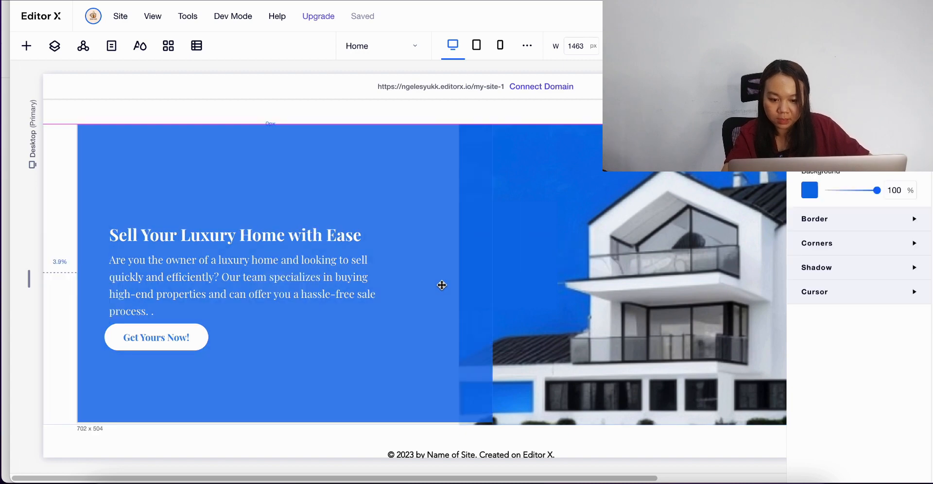
Step: Delete the blank section between the logo header and the hero section
left_click(596, 225)
scroll(584, 221, "down", 2)
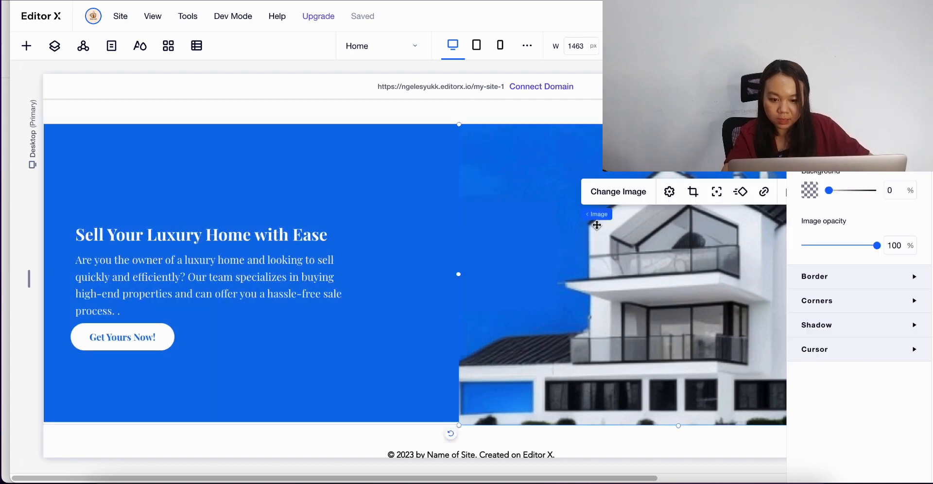
scroll(538, 210, "up", 6)
scroll(520, 217, "up", 2)
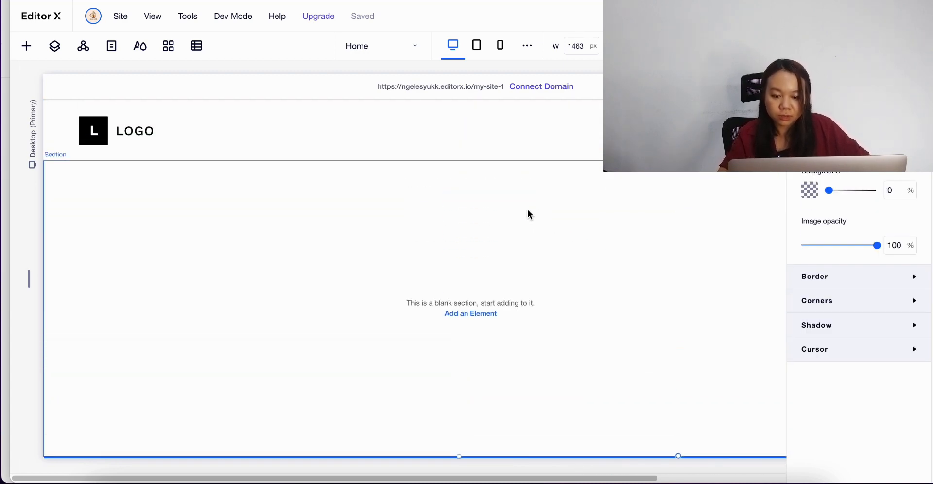
left_click(565, 198)
key("Delete")
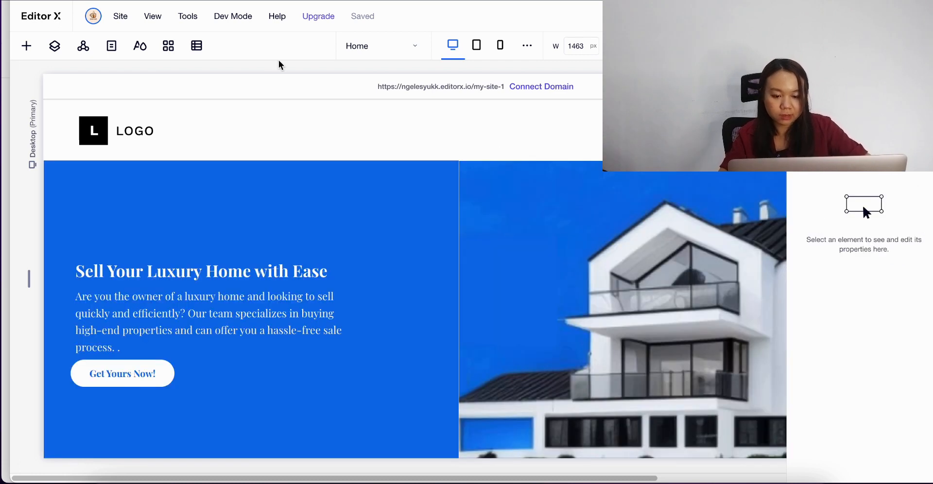
Step: Select the navigation menu in the header and open its item management
left_click(175, 135)
scroll(632, 130, "right", 3)
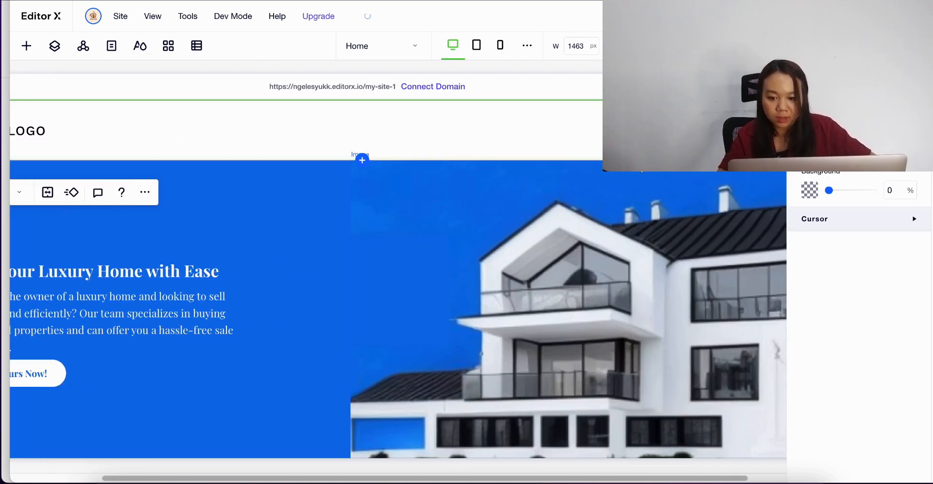
left_click(637, 130)
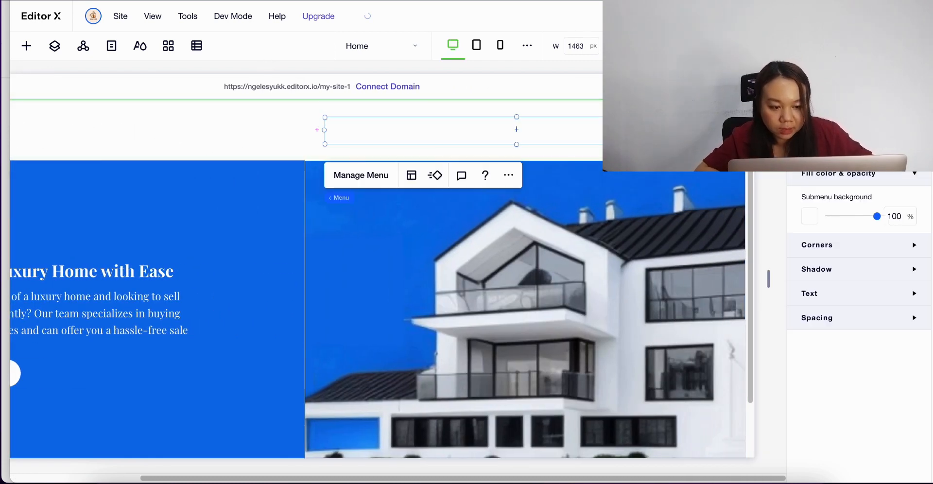
left_click(386, 179)
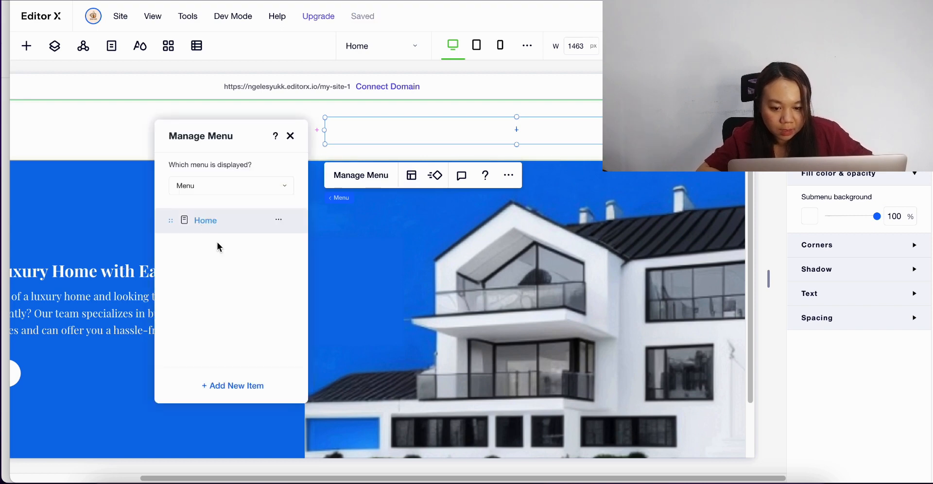
left_click(230, 386)
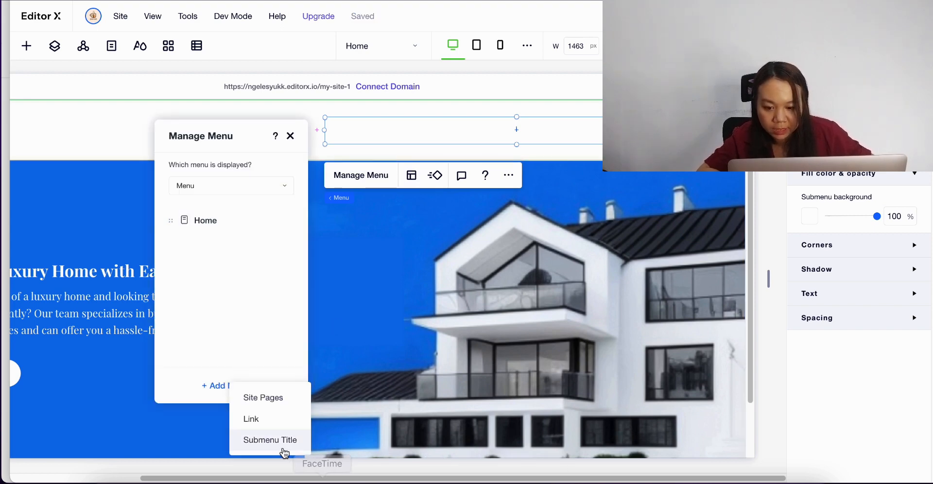
left_click(263, 398)
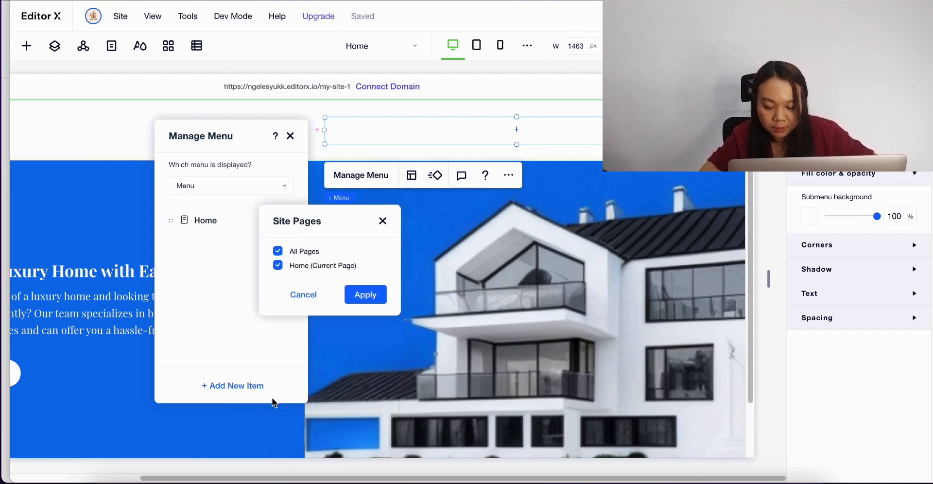
left_click(382, 221)
Step: Add a submenu title to the navigation menu, check the suggested page list in ChatGPT, and name the item Buy
left_click(244, 385)
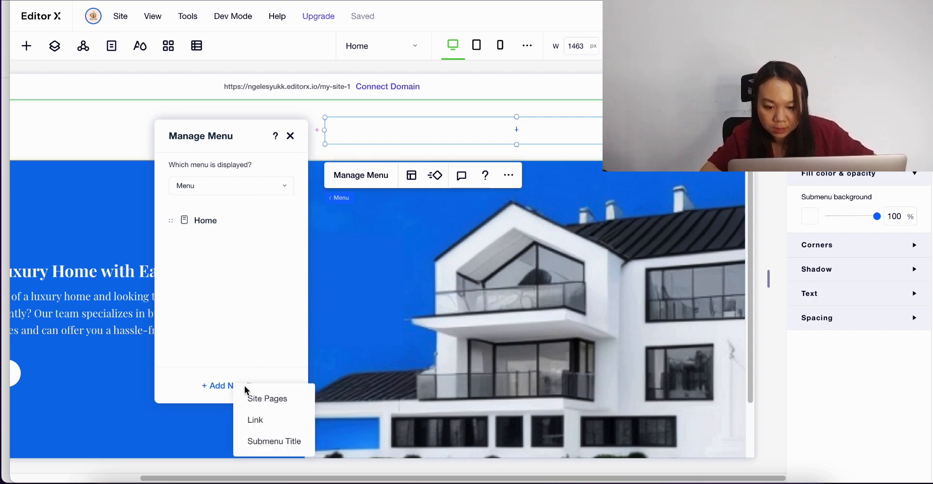
left_click(262, 441)
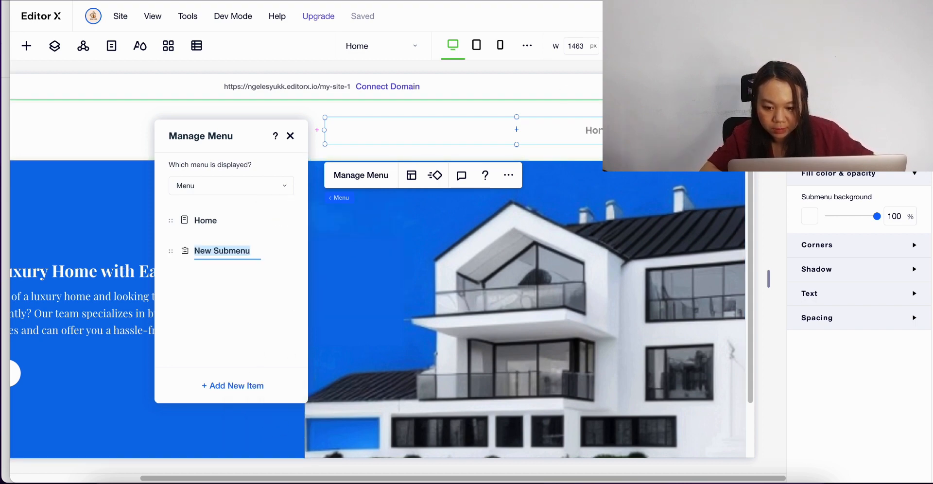
key("ctrl+Tab")
scroll(624, 237, "down", 10)
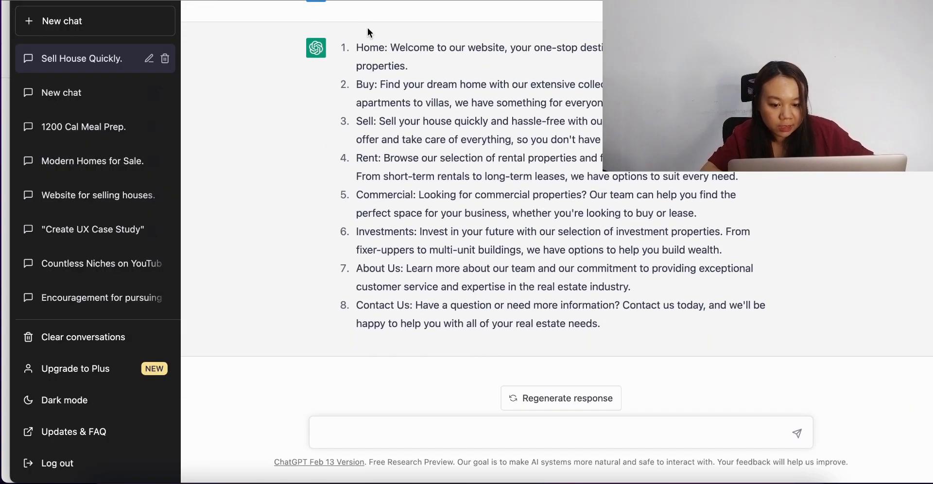
triple_click(365, 80)
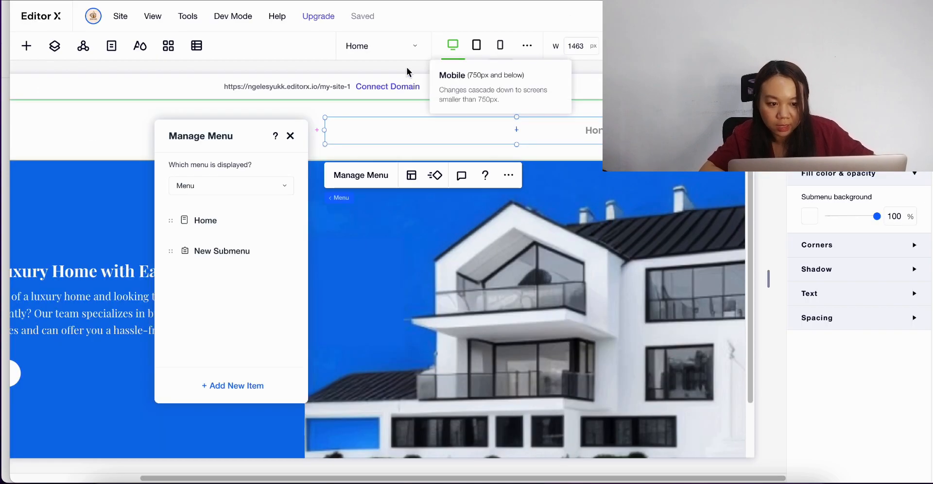
left_click(210, 187)
left_click(265, 255)
right_click(266, 252)
left_click(325, 268)
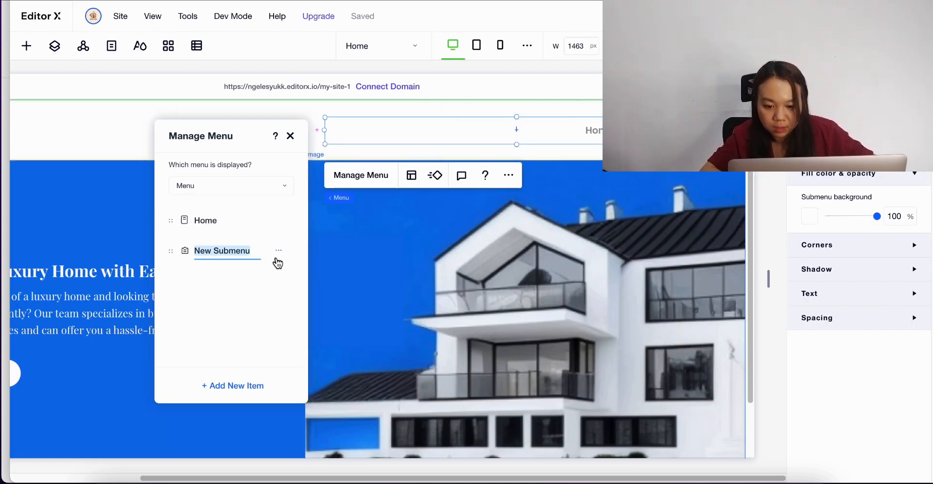
type("Buy")
Step: Add another submenu title named Sell to the navigation menu
left_click(251, 386)
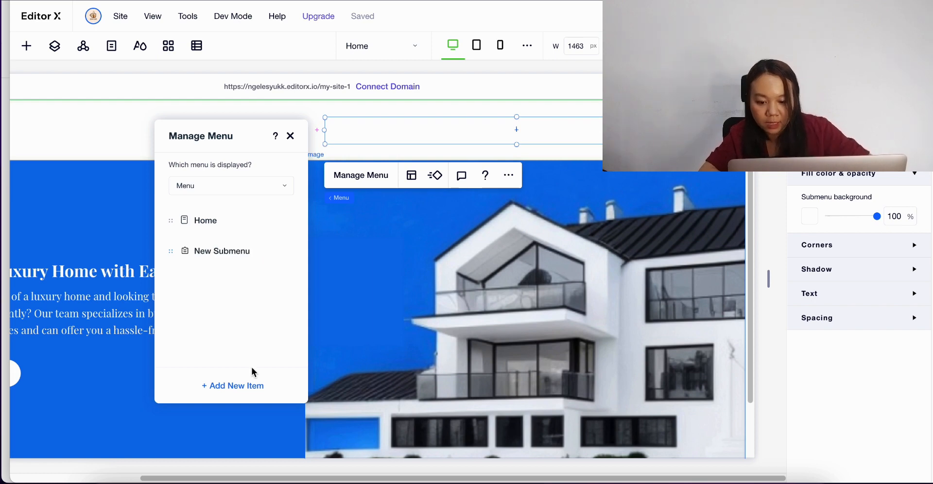
left_click(274, 446)
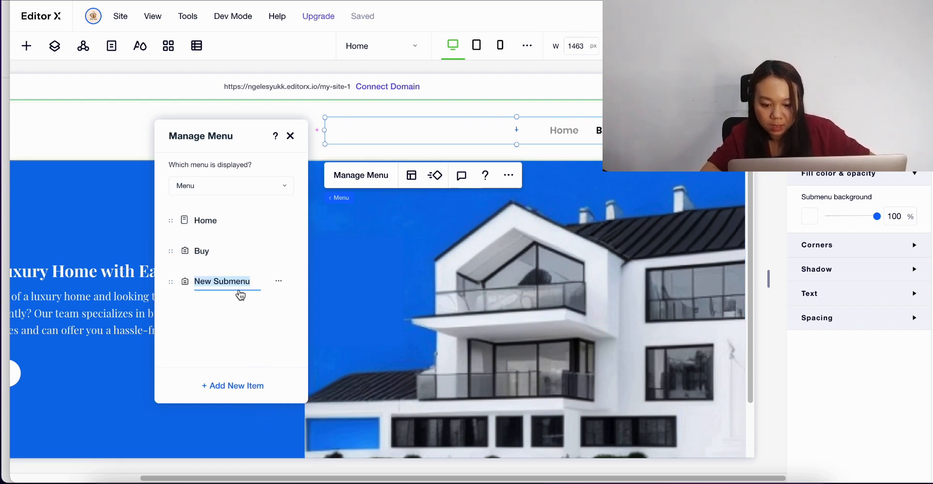
type("Sell")
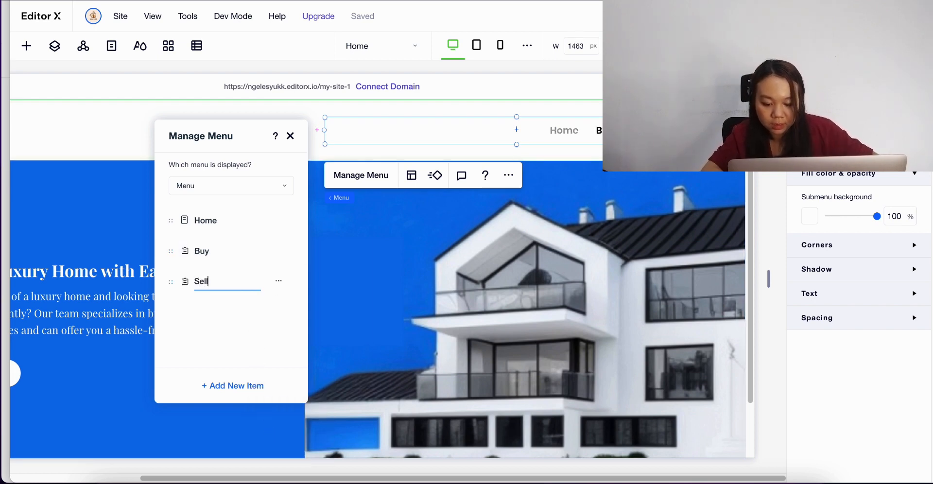
Step: Add a submenu title named Comercial beneath Sell, consulting the page list in ChatGPT
left_click(239, 385)
left_click(283, 445)
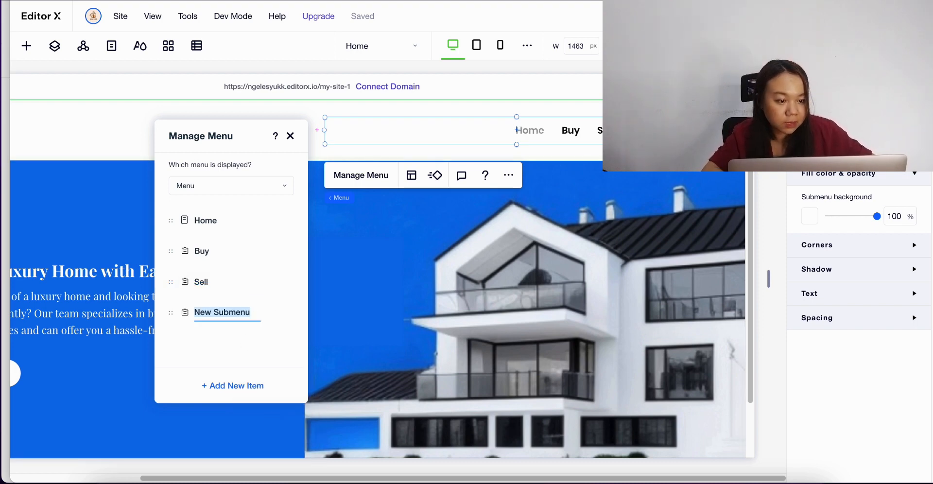
key("ctrl+Tab")
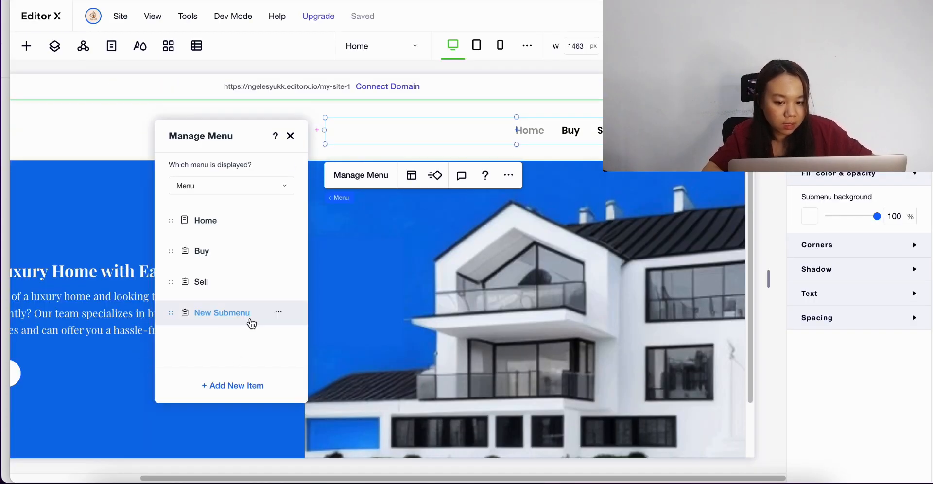
left_click(278, 315)
left_click(287, 328)
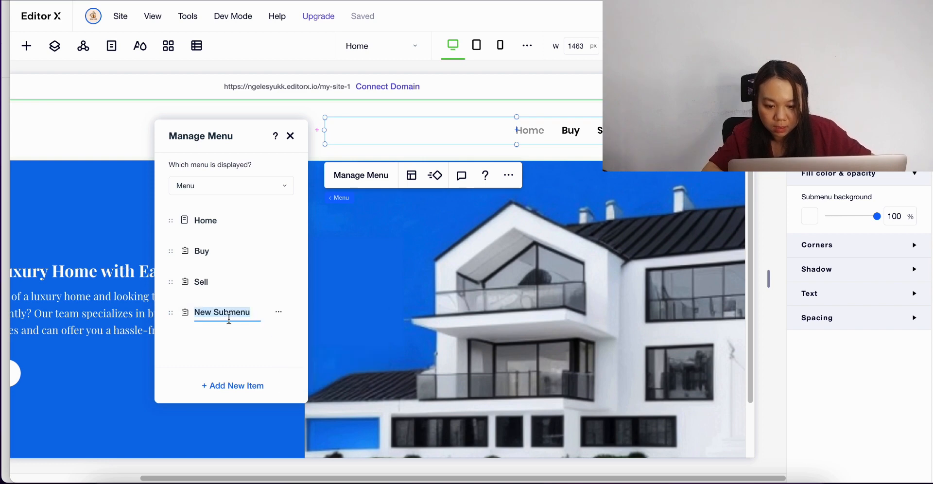
type("Cp")
key("BackSpace")
type("o")
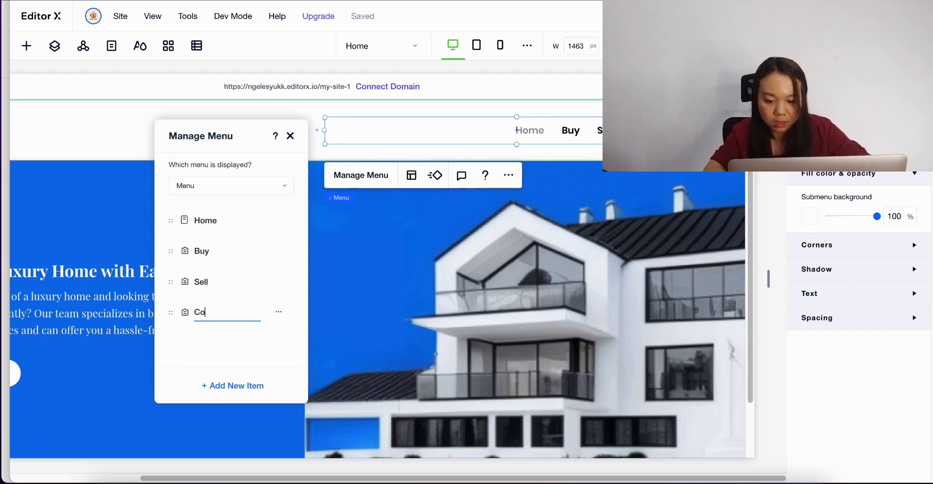
Step: Add a submenu title named Investment beneath Comercial, consulting the page list in ChatGPT
left_click(231, 386)
left_click(266, 447)
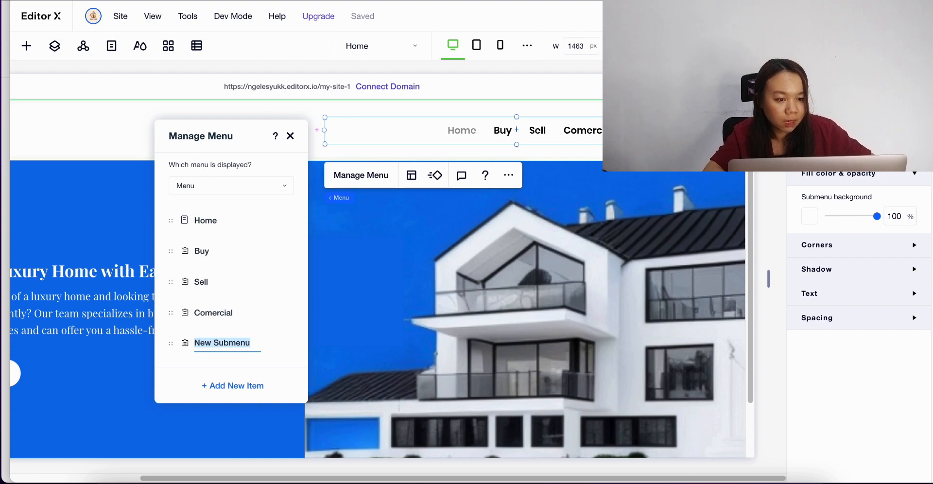
key("ctrl+Tab")
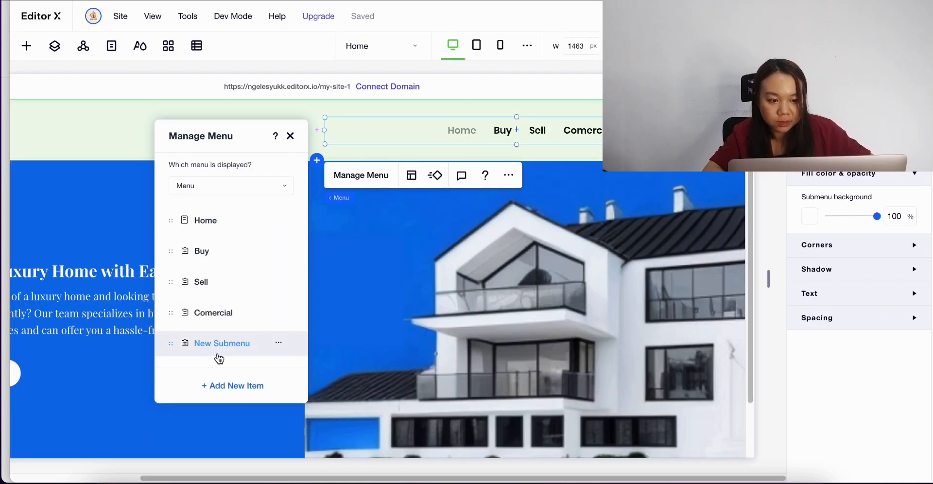
left_click(277, 347)
left_click(304, 358)
type("Investment")
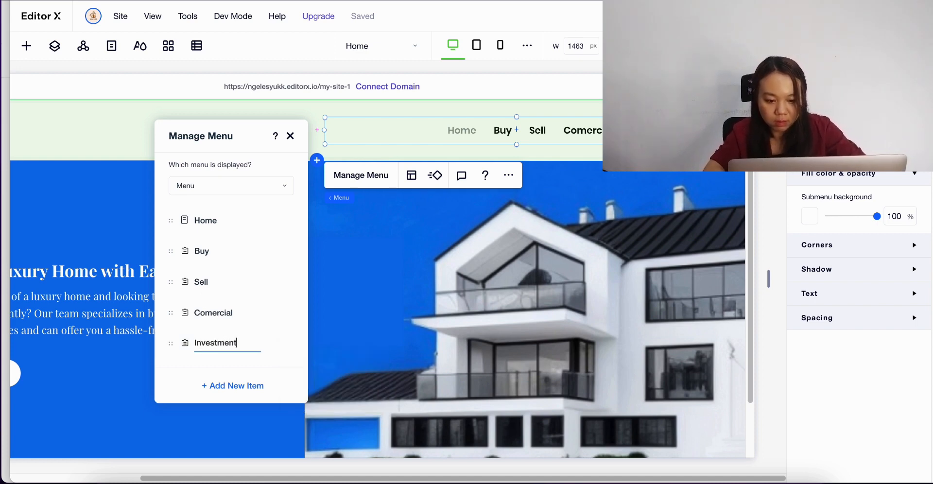
key("Return")
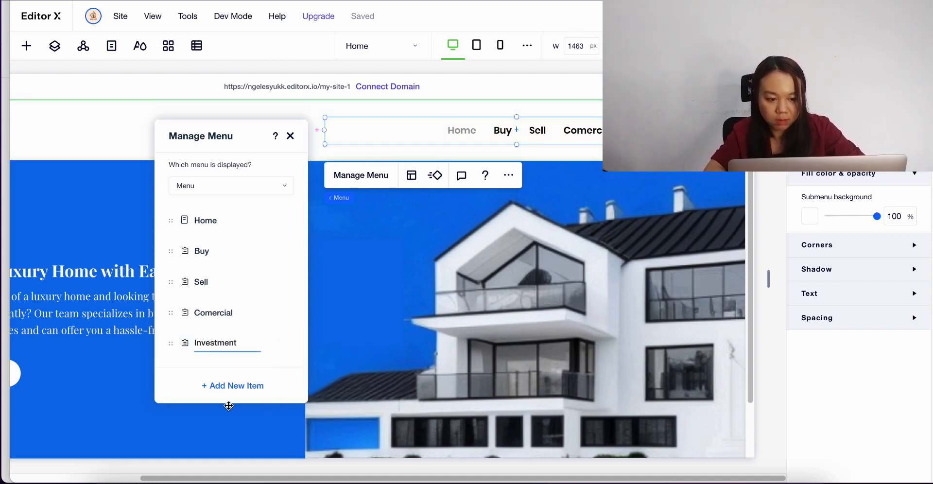
Step: Add a submenu title named About Us beneath Investment in the navigation menu
left_click(235, 385)
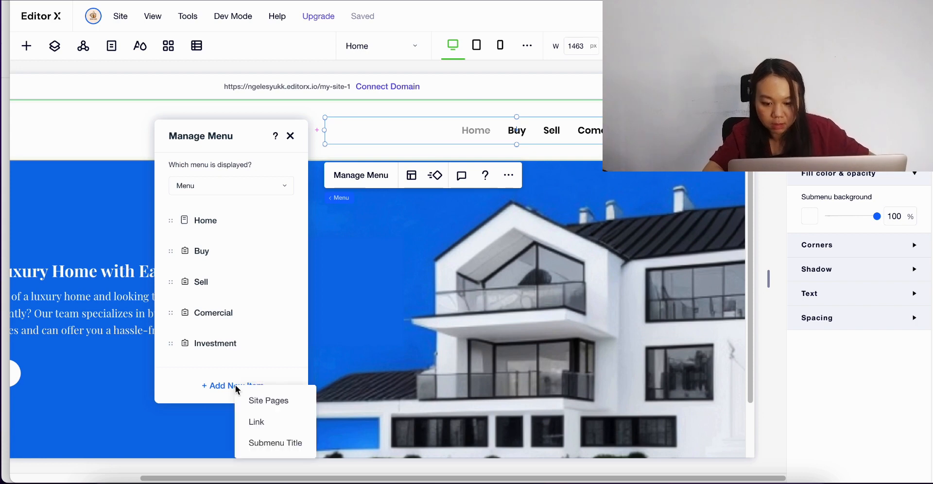
left_click(262, 443)
type("Con")
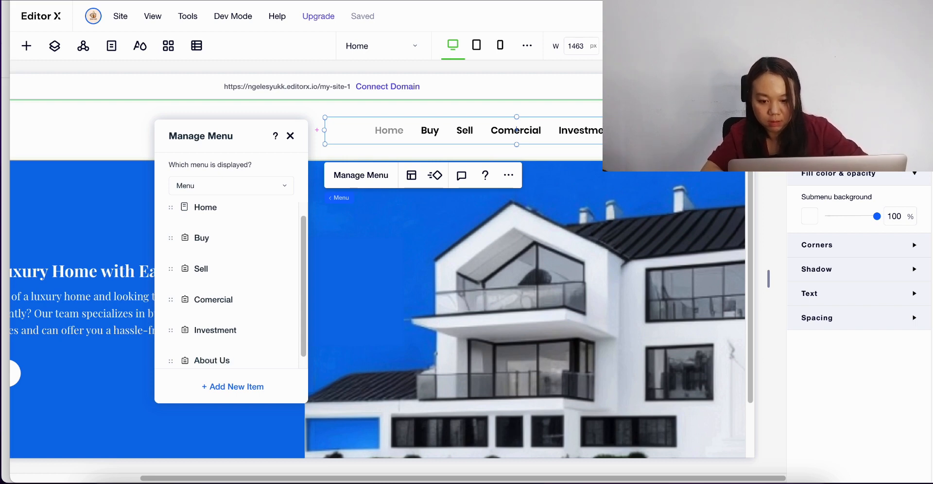
left_click(238, 391)
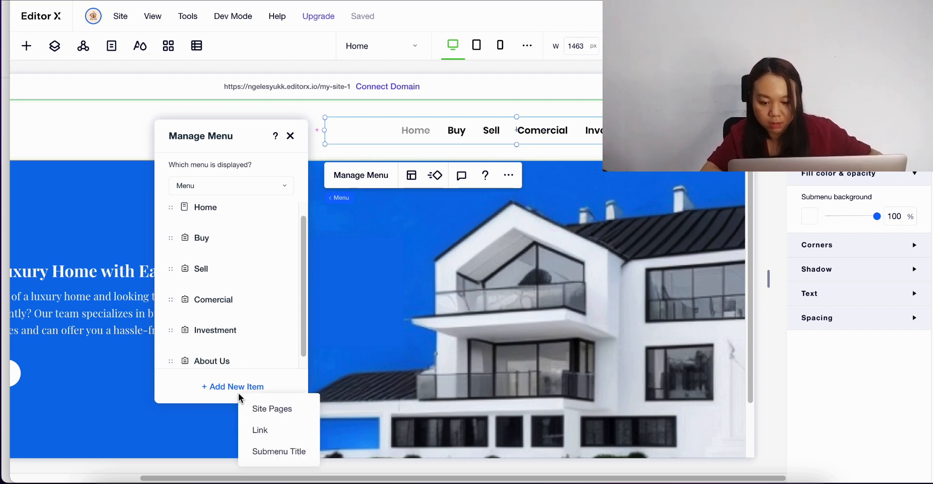
left_click(263, 425)
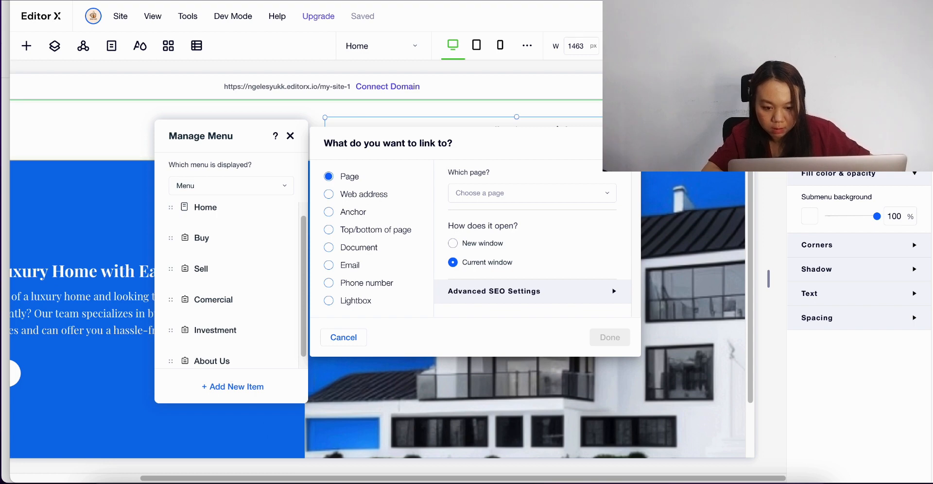
key("Escape")
left_click(235, 386)
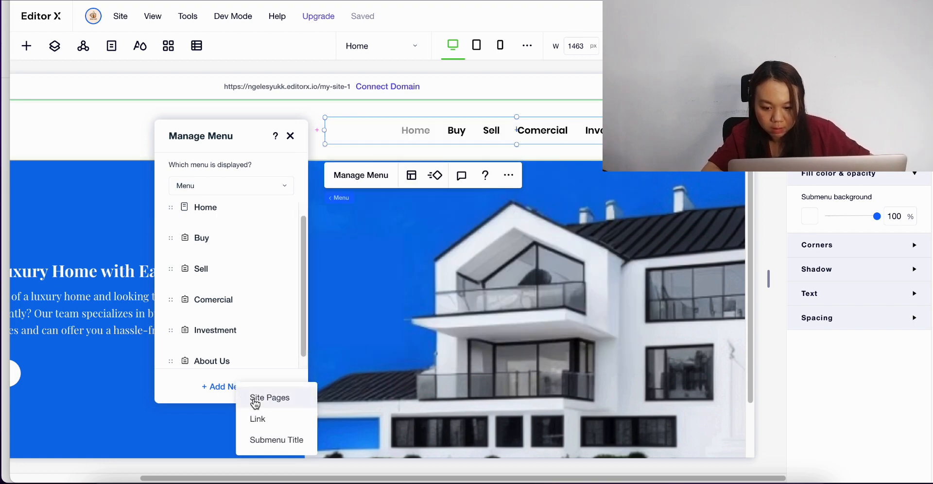
left_click(254, 401)
left_click(370, 306)
scroll(233, 340, "down", 1)
Step: Add a submenu title named Contact beneath About Us in the navigation menu and close the menu manager
left_click(236, 386)
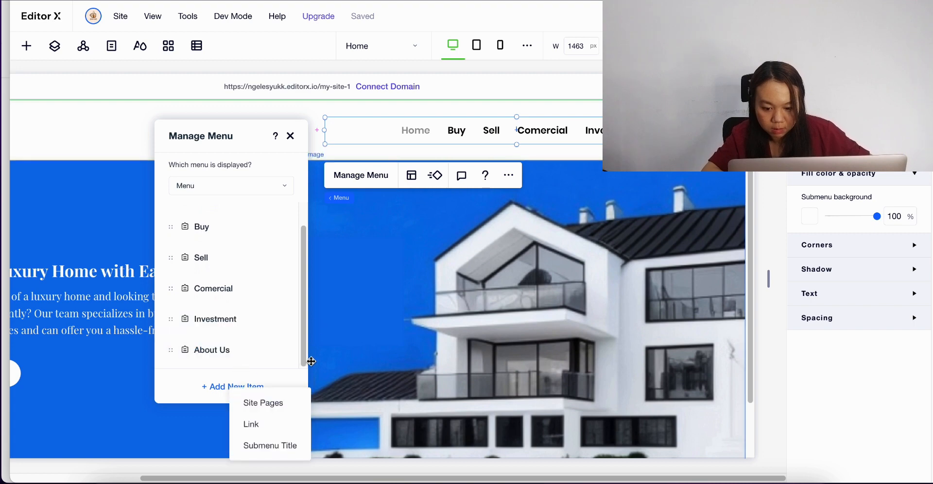
left_click(270, 445)
type("Cp")
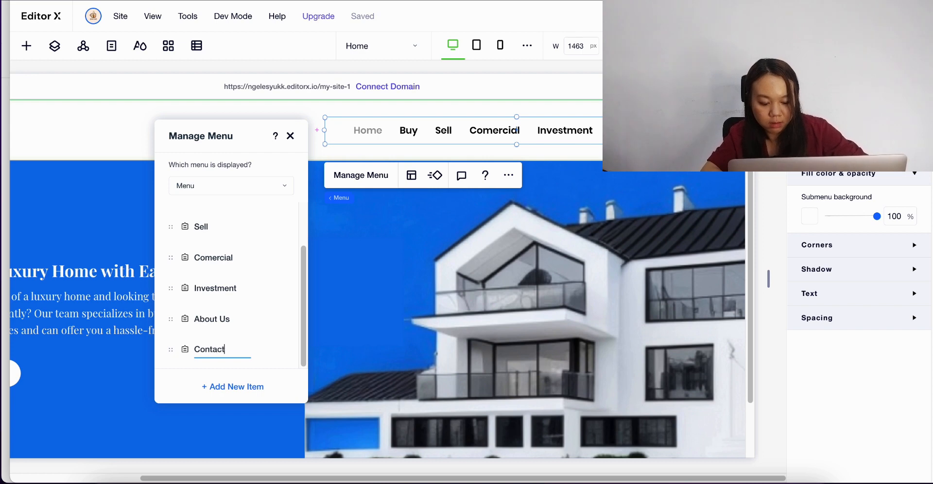
left_click(348, 334)
left_click(343, 140)
Step: Widen the navigation menu towards the logo and reposition it within the header
left_click_drag(325, 131, 215, 131)
left_click_drag(382, 128, 333, 129)
left_click(700, 131)
left_click(644, 130)
left_click_drag(659, 130, 694, 130)
left_click_drag(660, 133, 687, 136)
scroll(584, 197, "left", 3)
scroll(582, 141, "right", 2)
scroll(647, 136, "right", 2)
left_click_drag(507, 135, 497, 135)
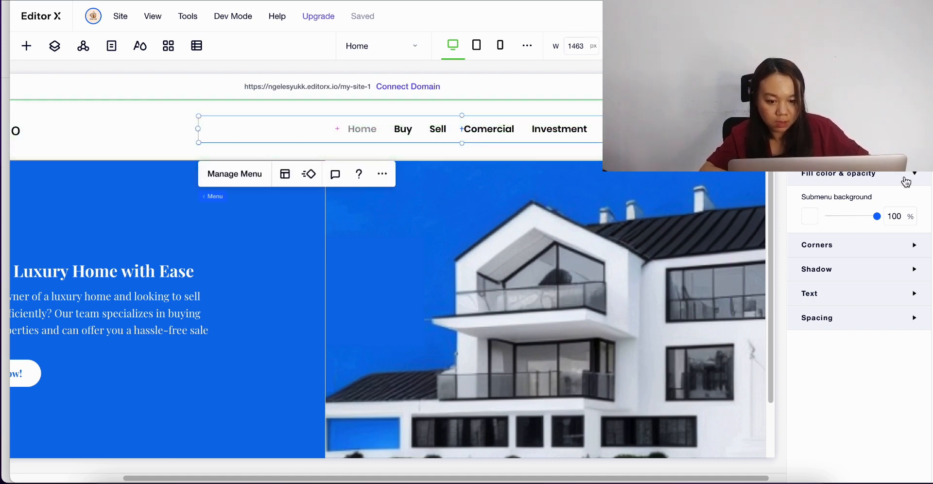
Step: Set the navigation menu's text color to white (#FFFFFF)
left_click(802, 218)
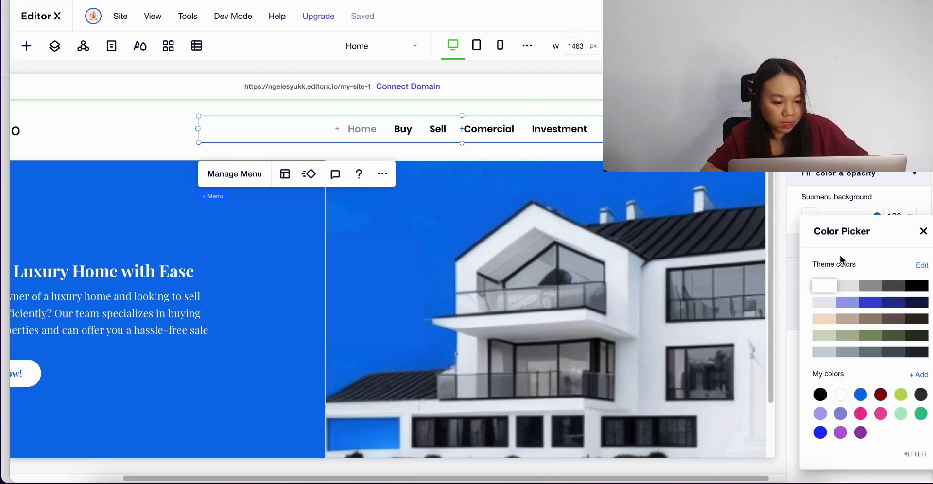
left_click(897, 192)
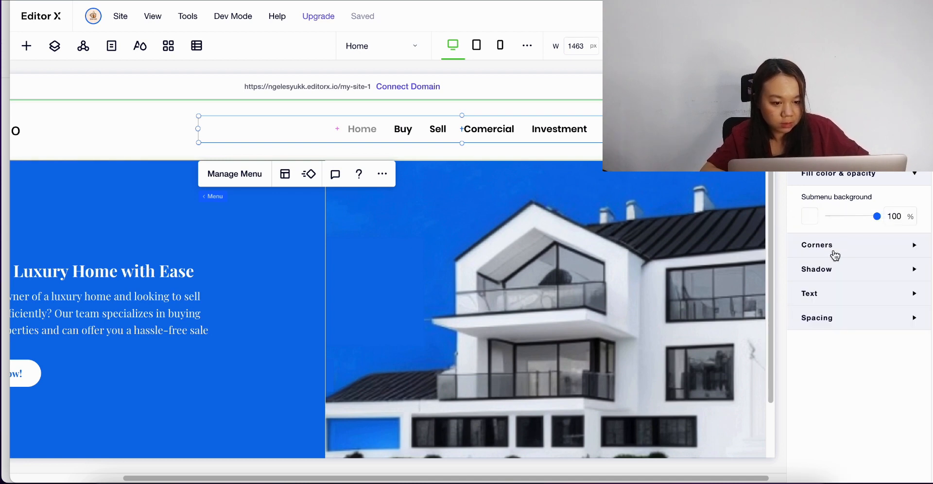
left_click(906, 299)
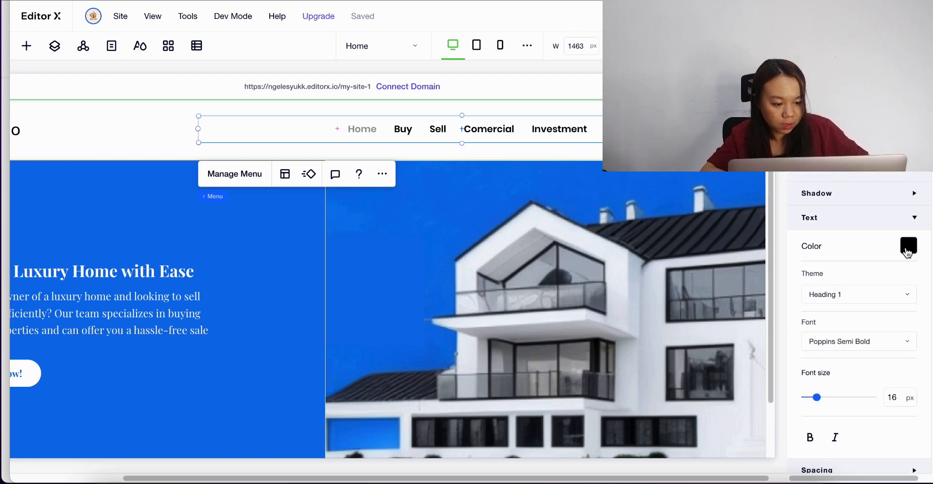
left_click(906, 248)
left_click(825, 300)
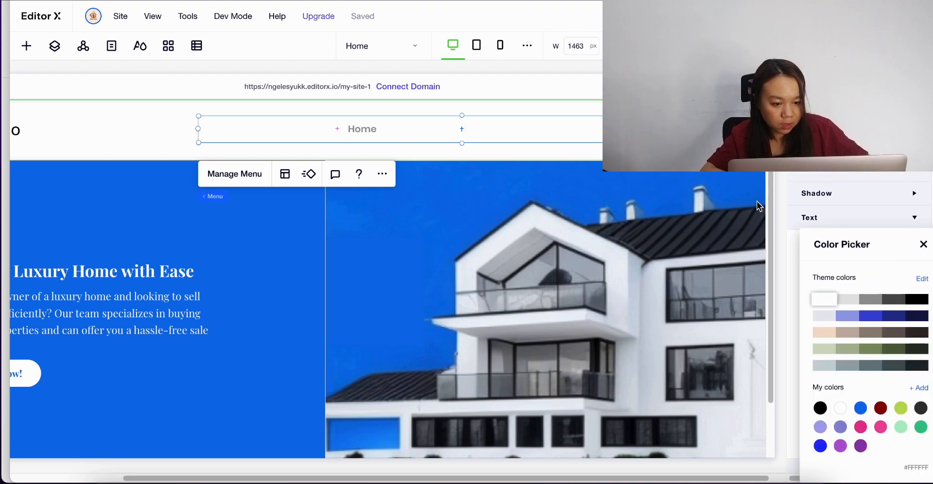
left_click(924, 244)
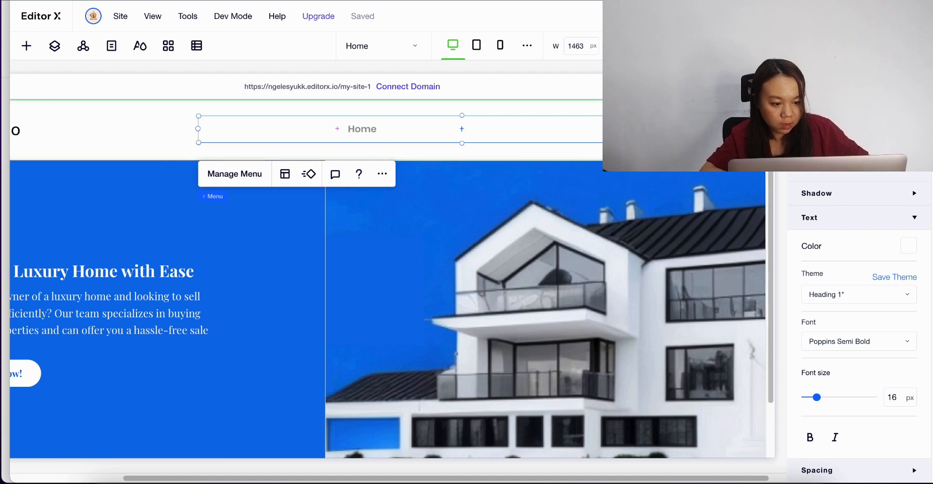
left_click(909, 245)
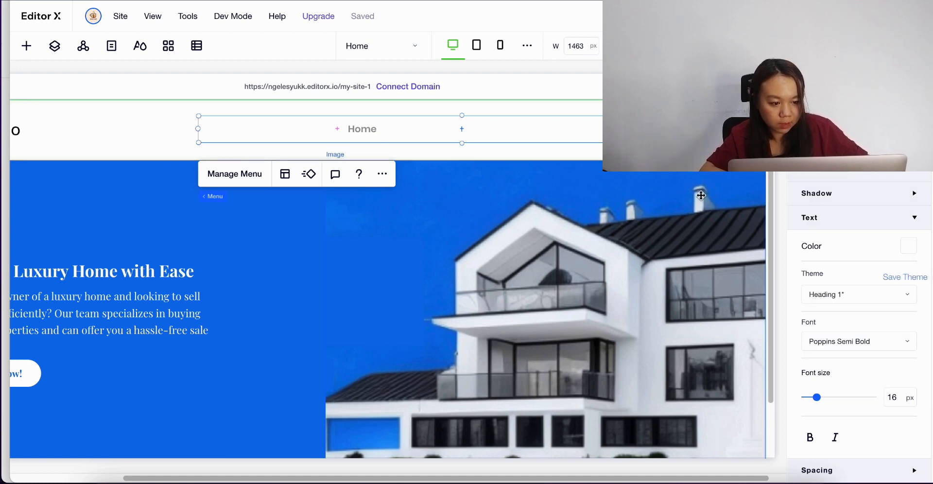
Step: Fill the header's background with the saved blue #0B72E9
left_click(161, 157)
scroll(161, 157, "left", 3)
left_click(229, 137)
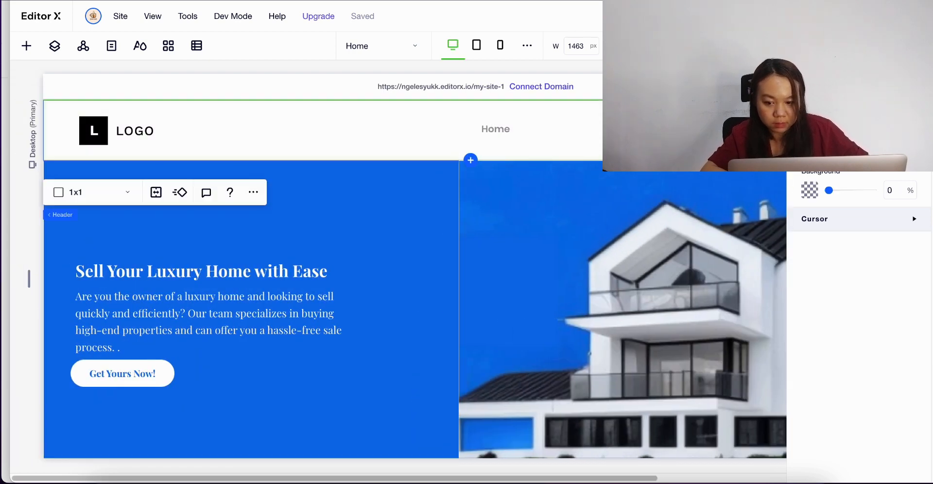
left_click(810, 190)
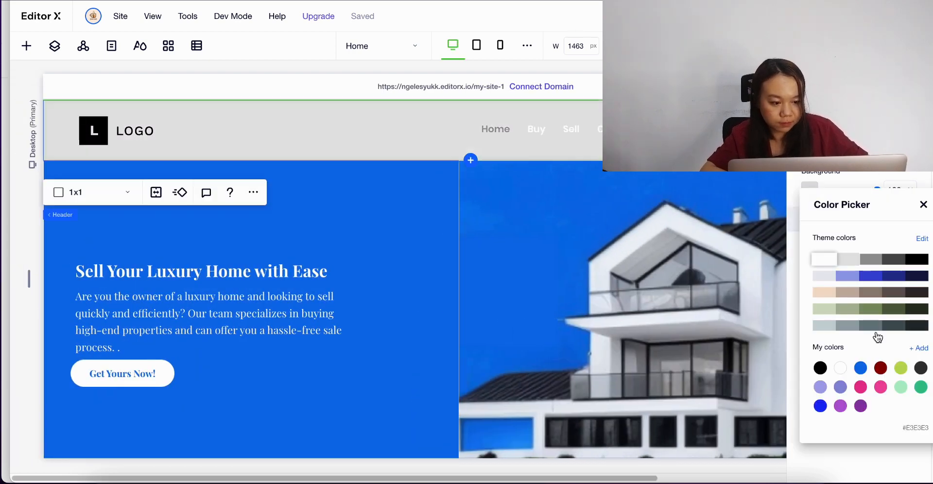
left_click(862, 369)
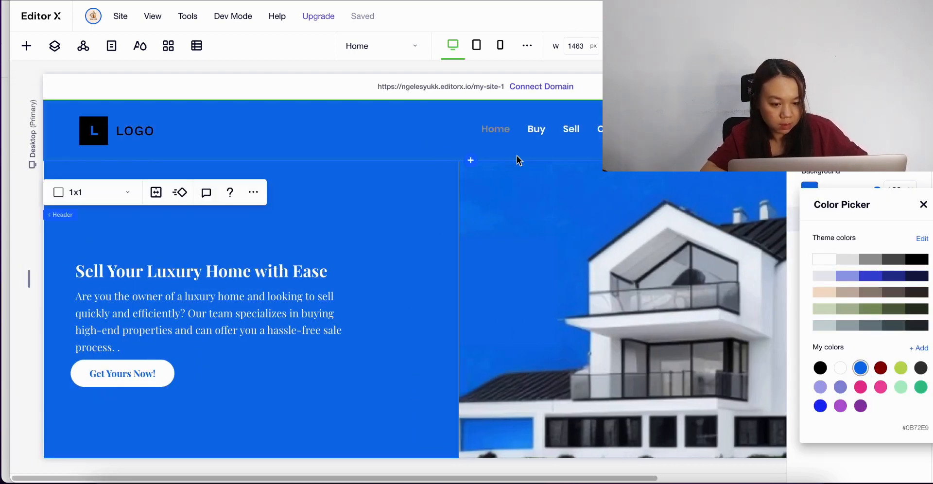
Step: Examine the navigation menu's corner, shadow and text design settings for how its items are colored
left_click(507, 132)
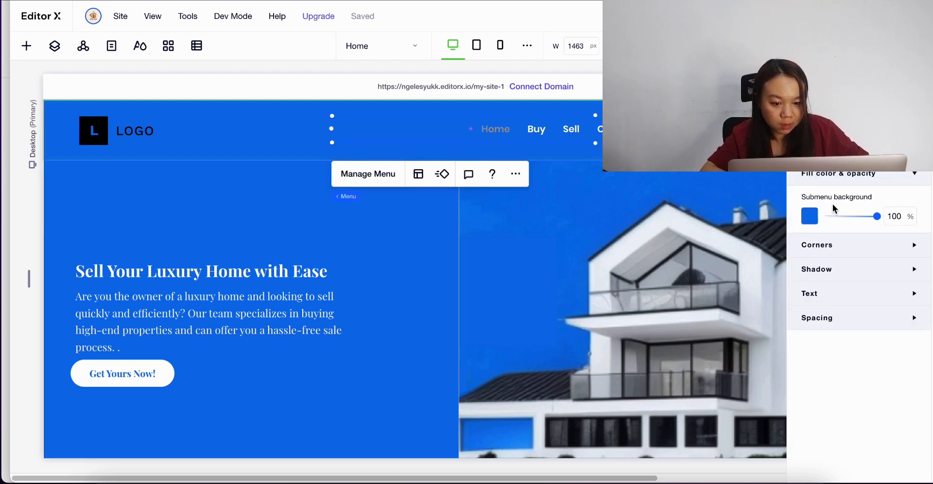
left_click(839, 247)
left_click(839, 246)
left_click(846, 276)
left_click(844, 276)
left_click(850, 293)
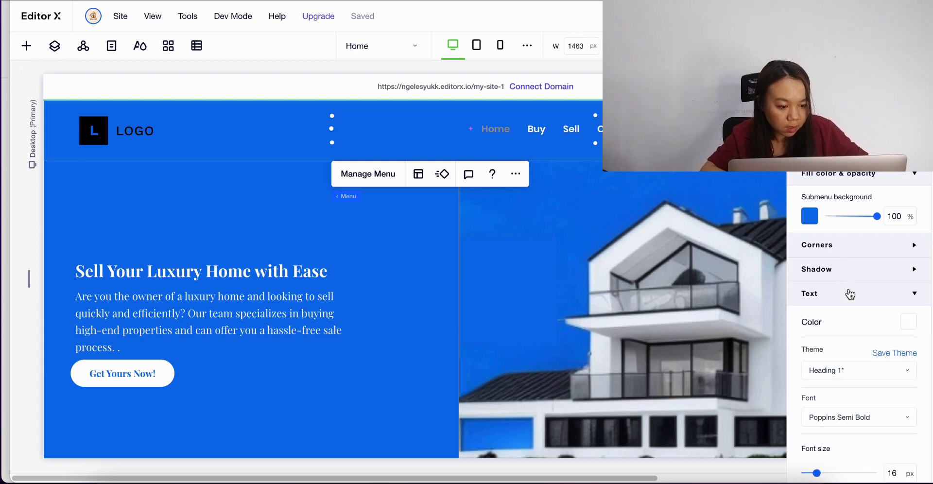
scroll(857, 291, "up", 1)
scroll(856, 292, "down", 1)
left_click(840, 223)
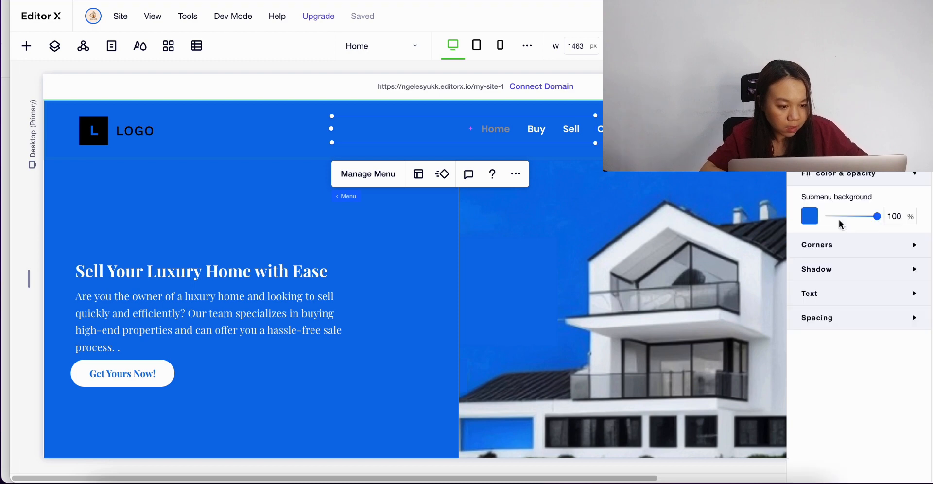
Step: Check the Home item's options and page settings, looking for a way to restyle it
left_click(369, 174)
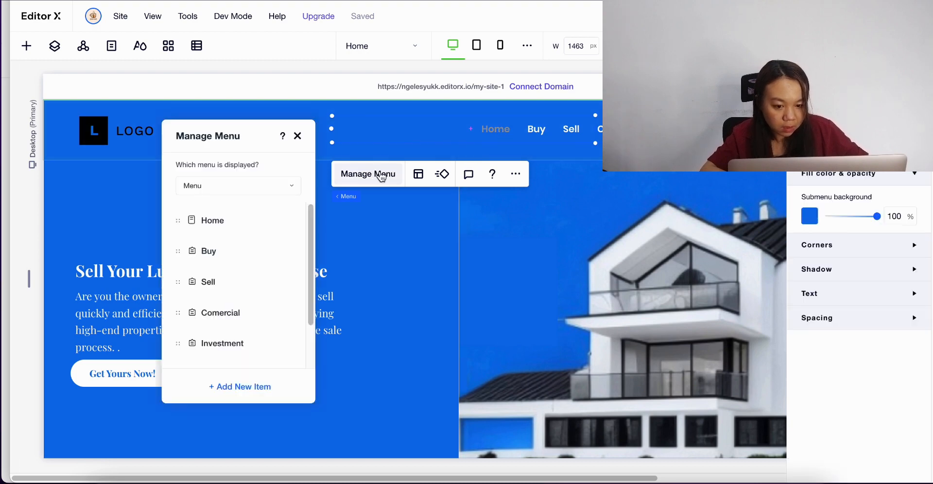
left_click(277, 222)
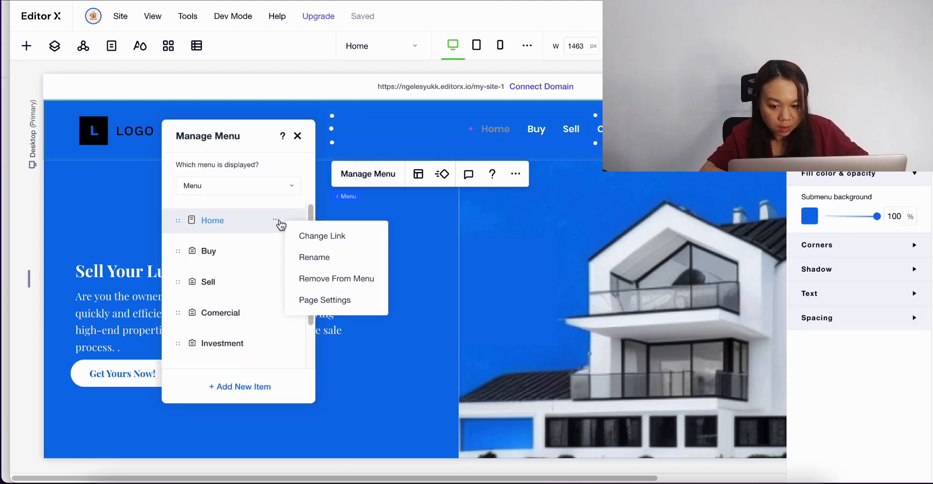
left_click(339, 301)
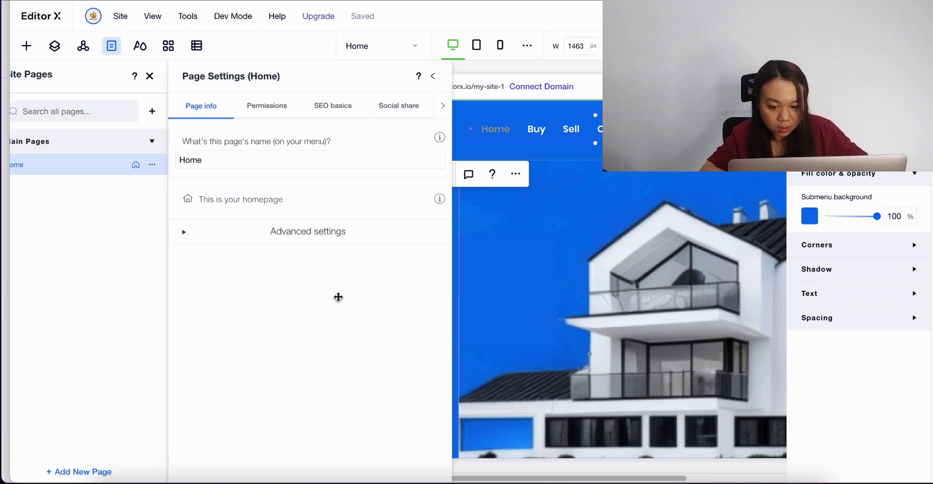
left_click(452, 77)
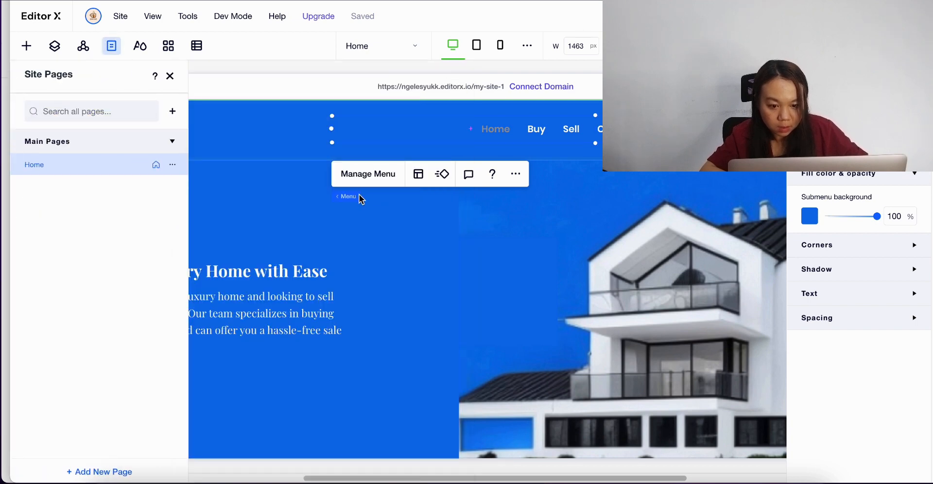
left_click(362, 175)
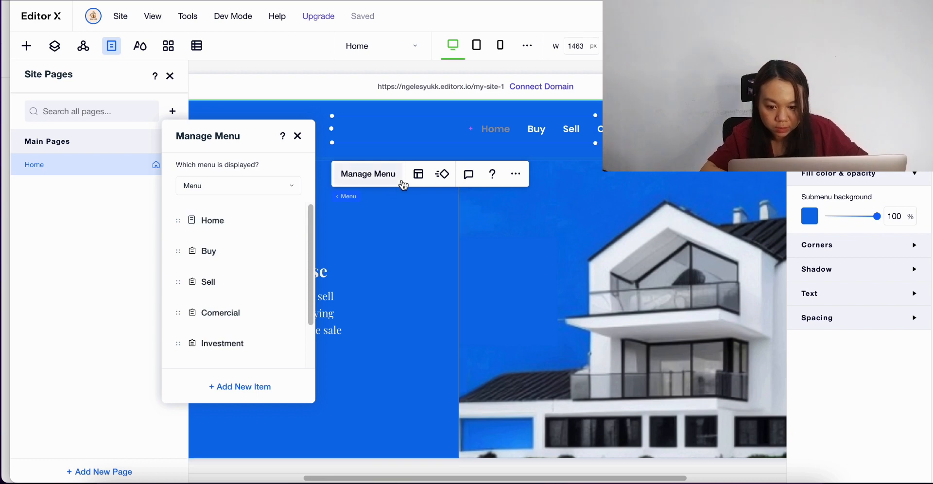
left_click(417, 179)
left_click(416, 180)
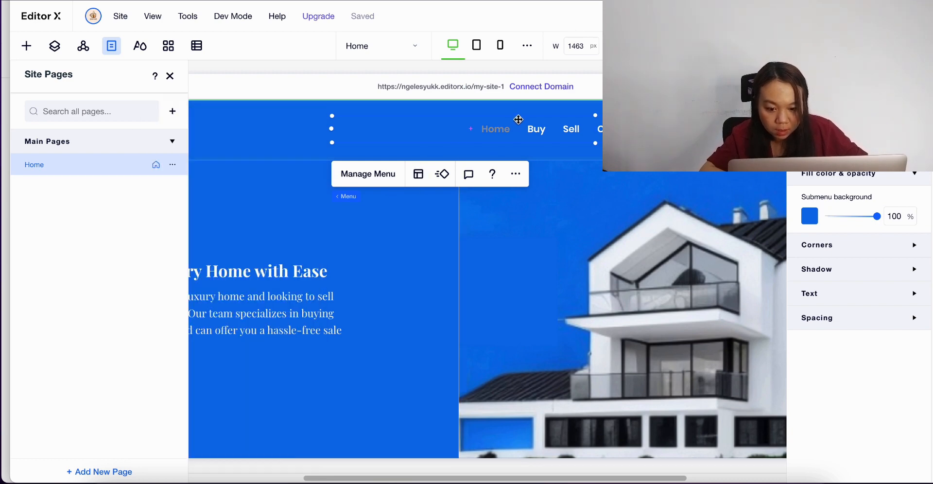
left_click(491, 129)
left_click(367, 174)
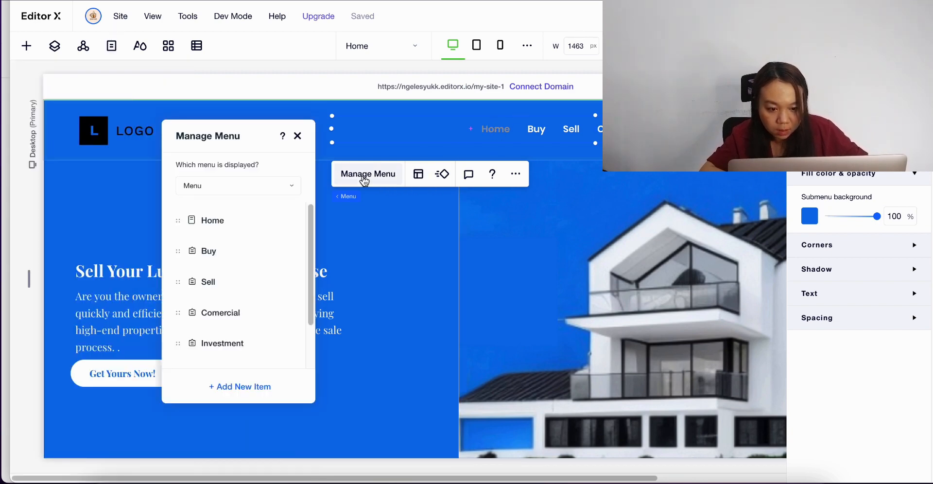
left_click(275, 221)
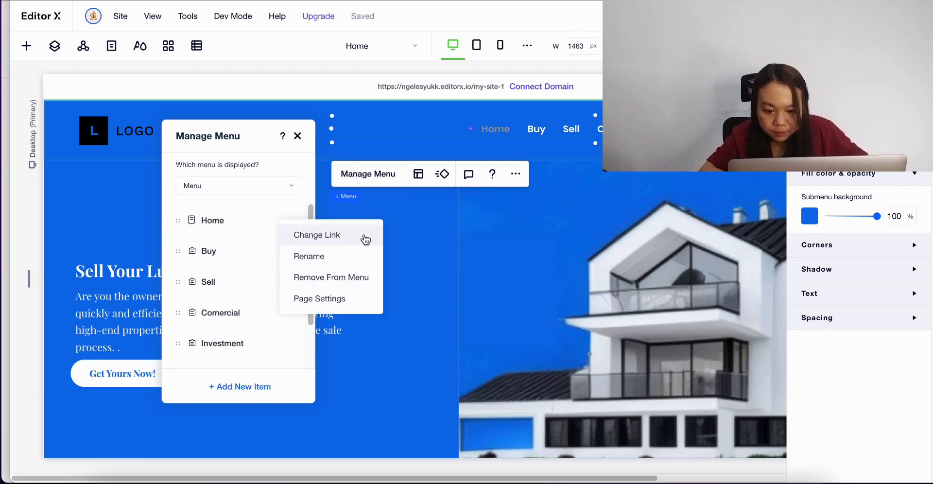
Step: Set the navigation menu's text color to light gray #E3E3E3
left_click(810, 216)
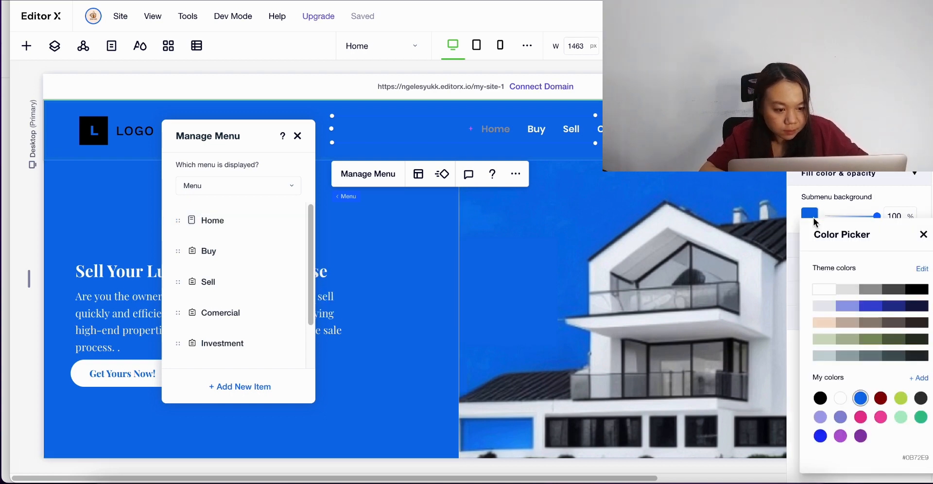
left_click(829, 180)
left_click(856, 141)
left_click(814, 142)
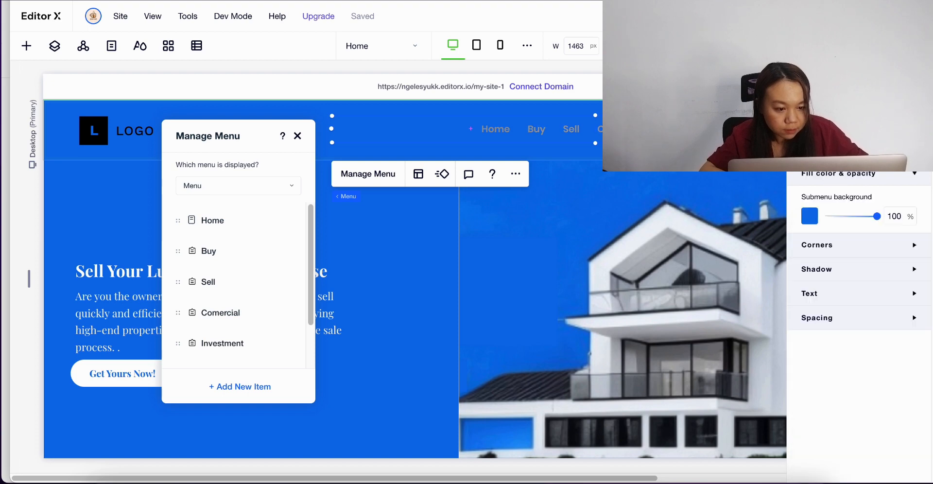
left_click(833, 294)
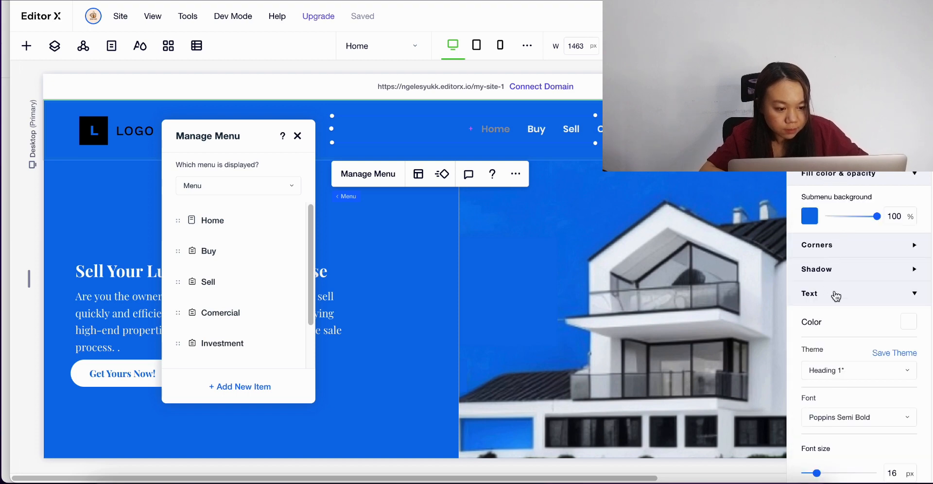
scroll(845, 326, "down", 2)
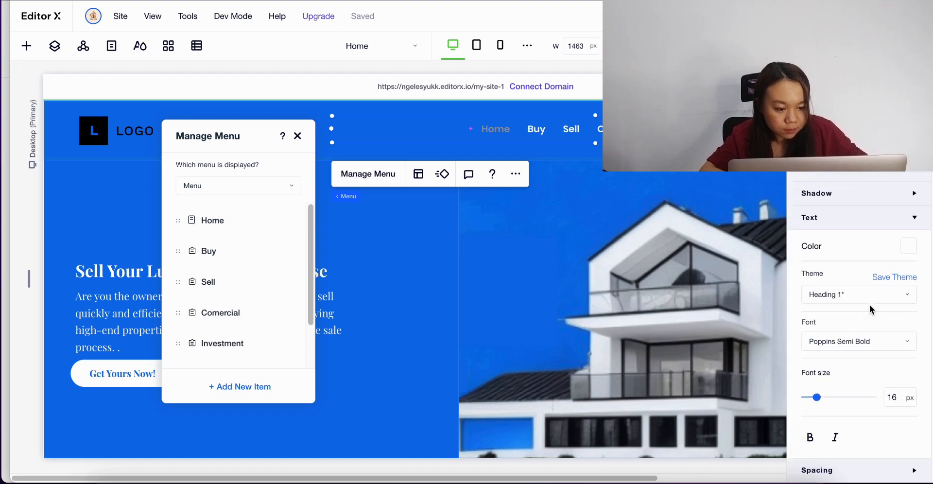
left_click(907, 246)
left_click(865, 303)
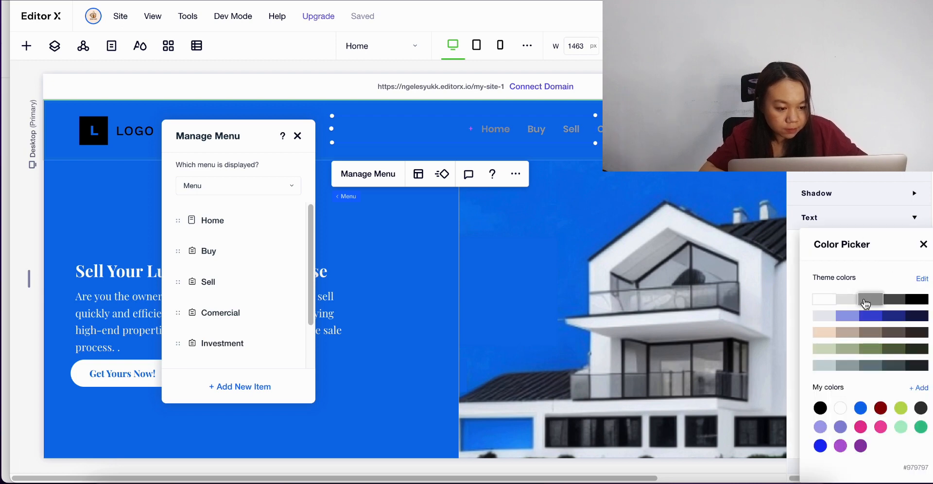
left_click(846, 301)
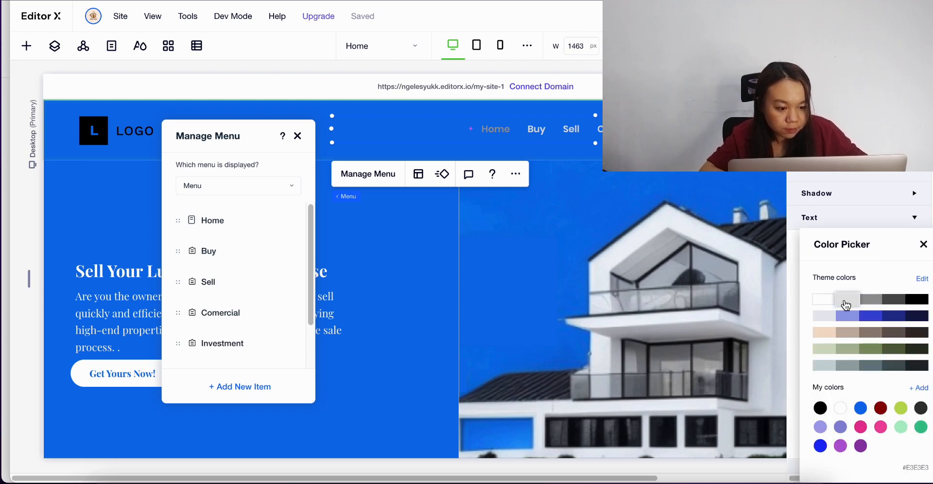
left_click_drag(499, 129, 546, 130)
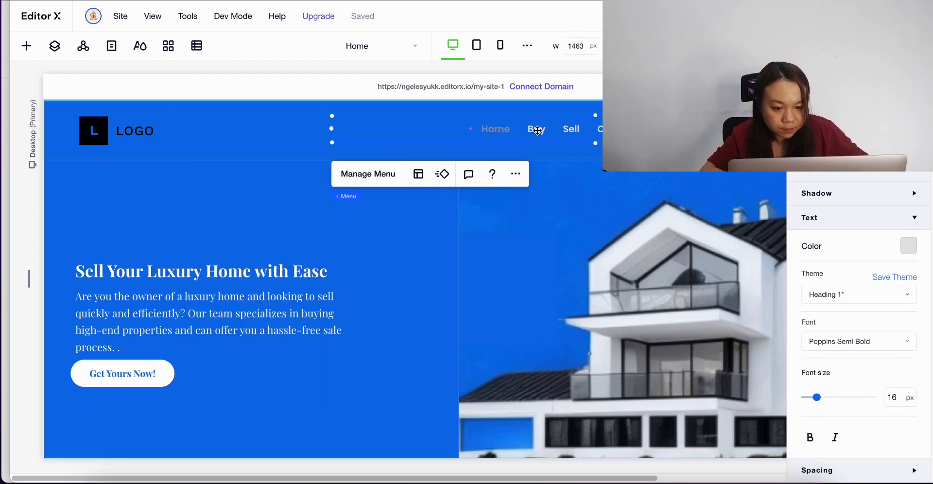
Step: Review the navigation menu across the header and examine its size, docking and margin settings
scroll(745, 171, "right", 3)
scroll(859, 208, "up", 1)
scroll(859, 209, "down", 1)
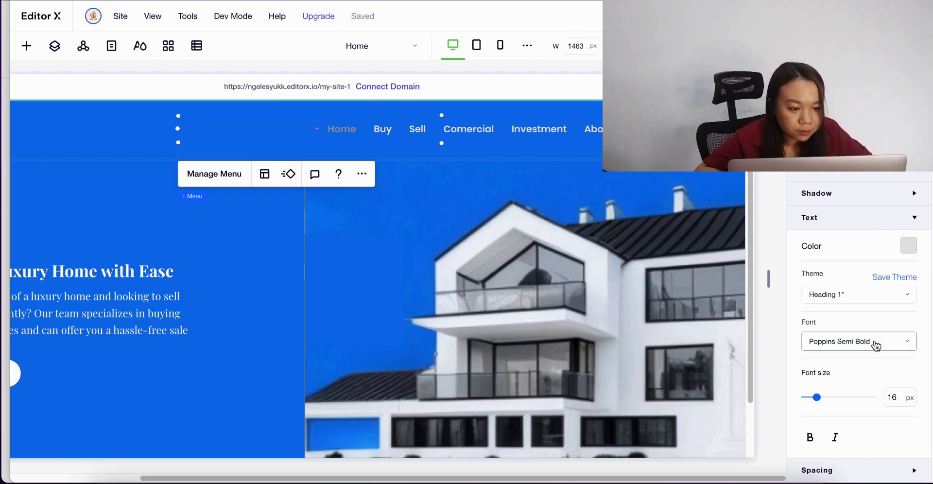
left_click(874, 193)
scroll(878, 184, "up", 3)
scroll(859, 326, "up", 5)
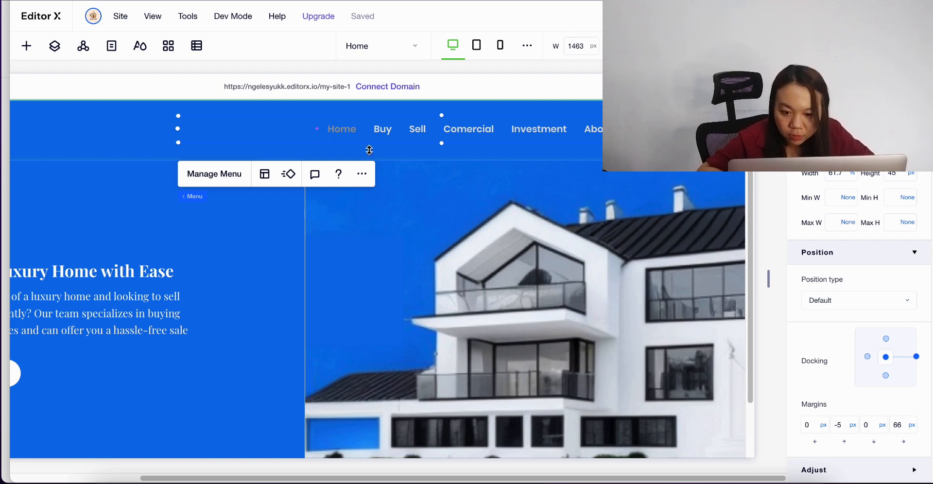
Step: Remove the Home page item from the navigation menu
left_click(362, 174)
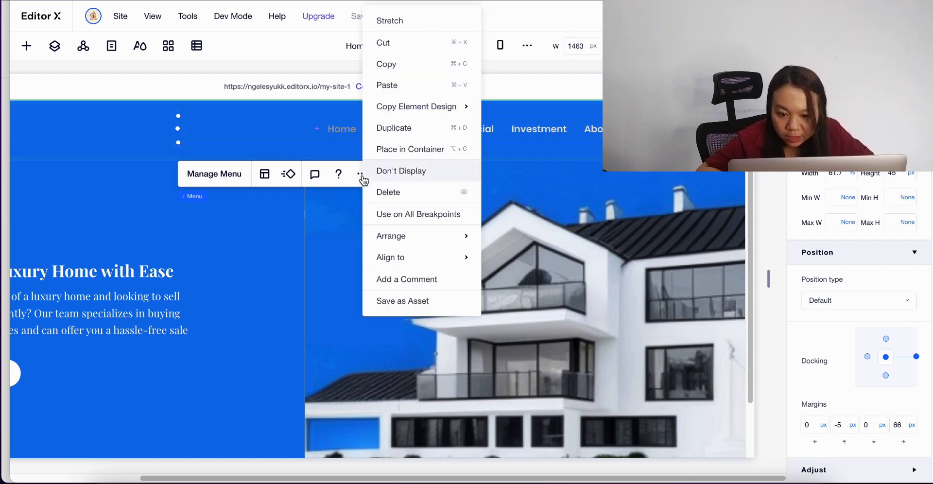
left_click(263, 181)
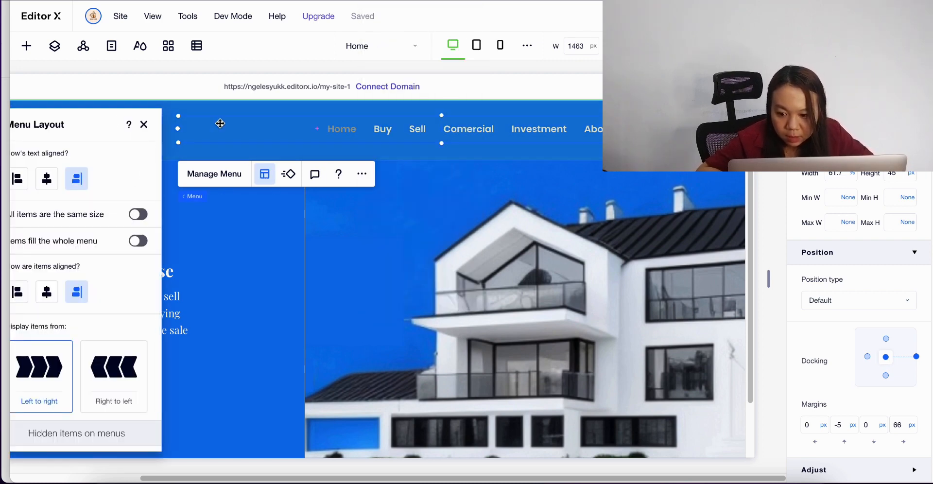
left_click(209, 181)
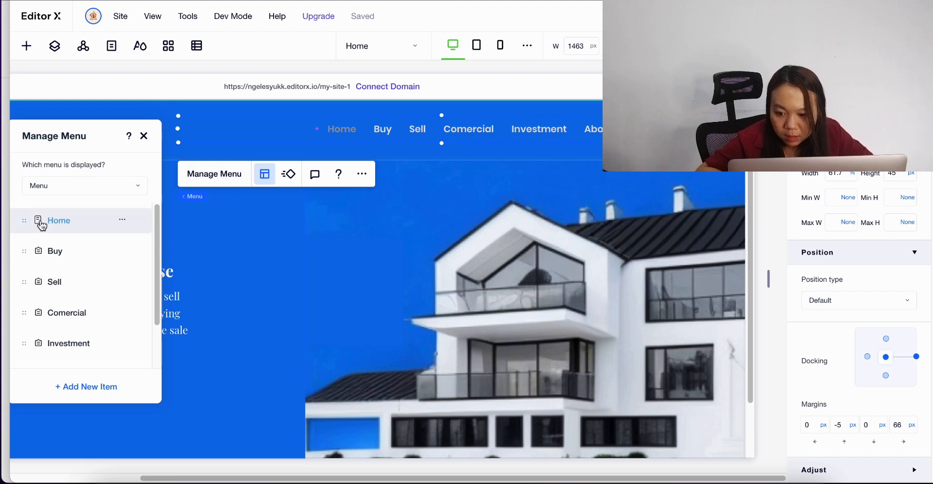
left_click(120, 224)
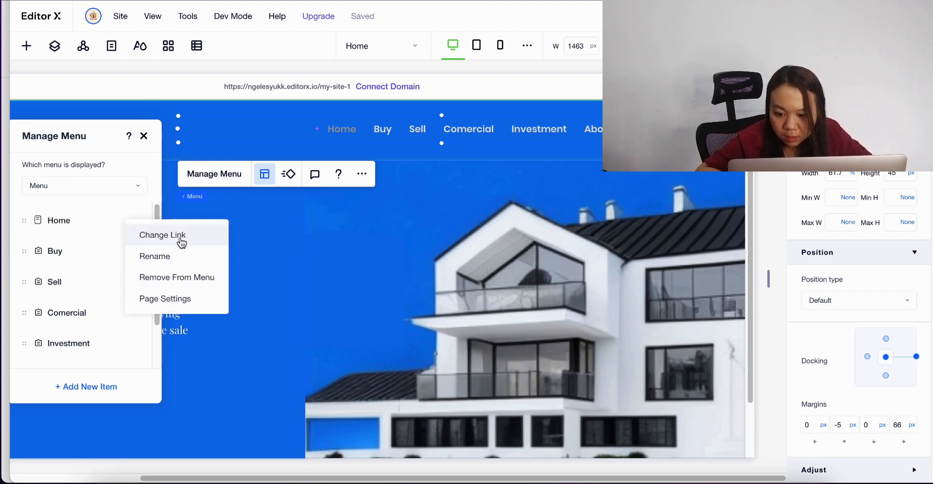
left_click(97, 186)
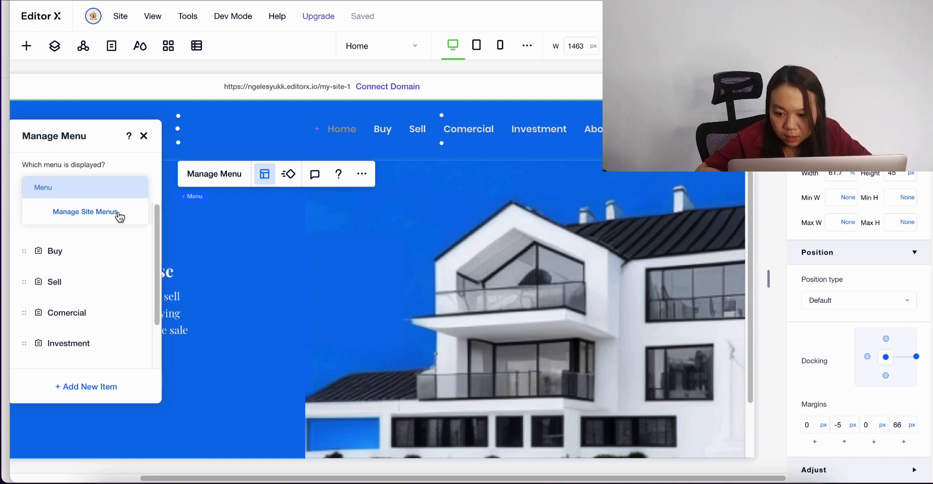
left_click(123, 238)
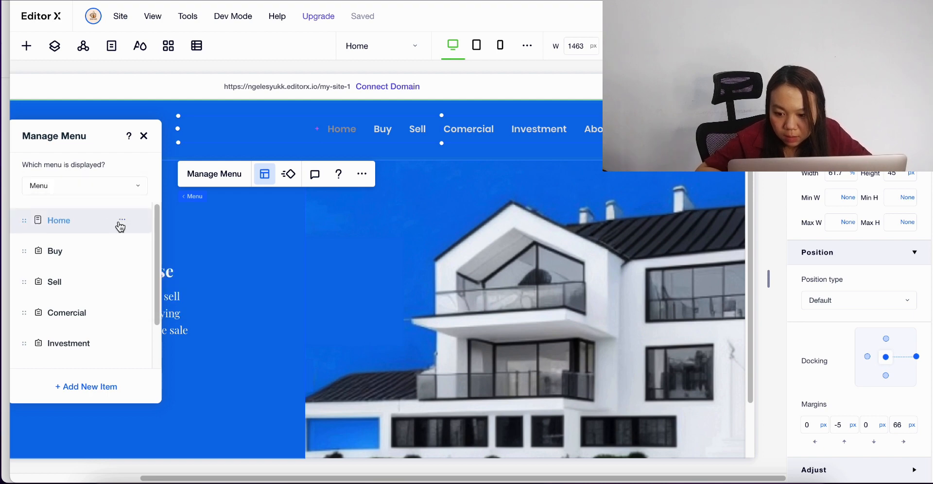
left_click(121, 223)
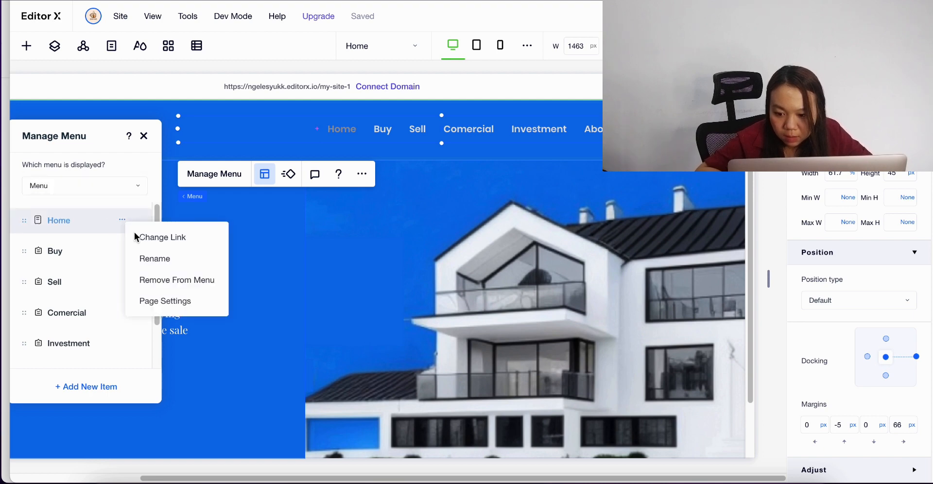
left_click(175, 278)
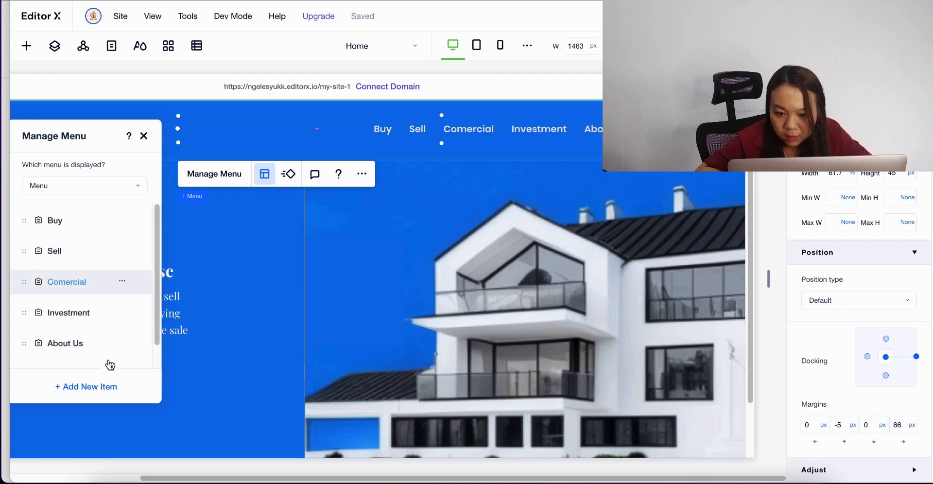
Step: Add a new submenu title item named Home to the navigation menu
left_click(90, 387)
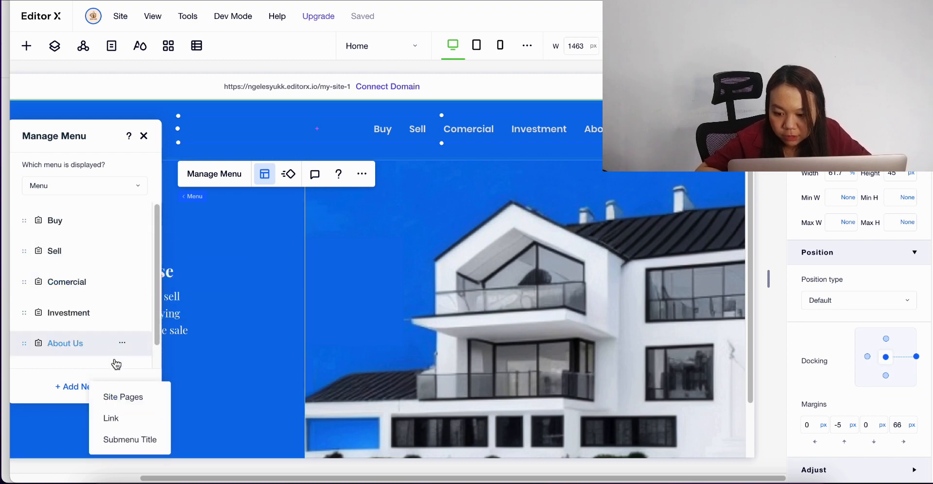
left_click(125, 439)
type("Mo")
key("BackSpace")
key("BackSpace")
type("Home")
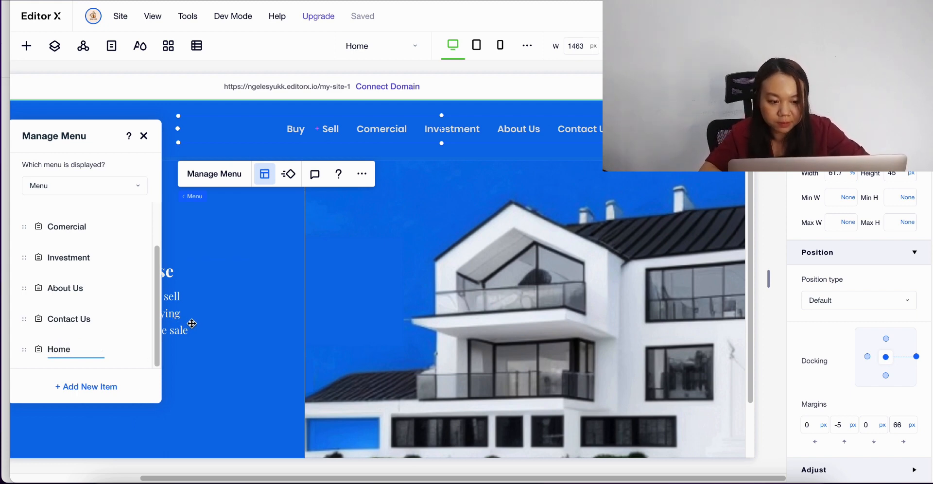
Step: Move the new Home item to the start of the navigation menu, before Buy, and close the menu management
left_click_drag(24, 349, 50, 236)
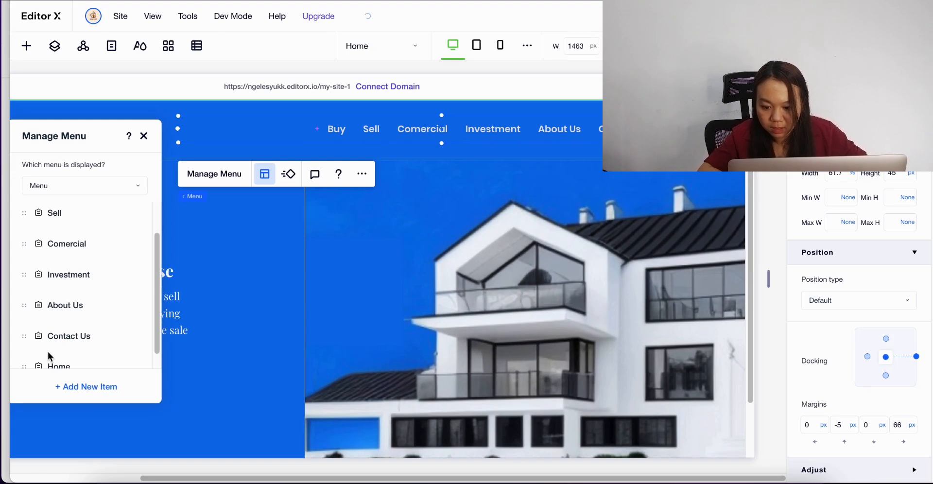
scroll(17, 400, "down", 1)
left_click_drag(28, 356, 40, 218)
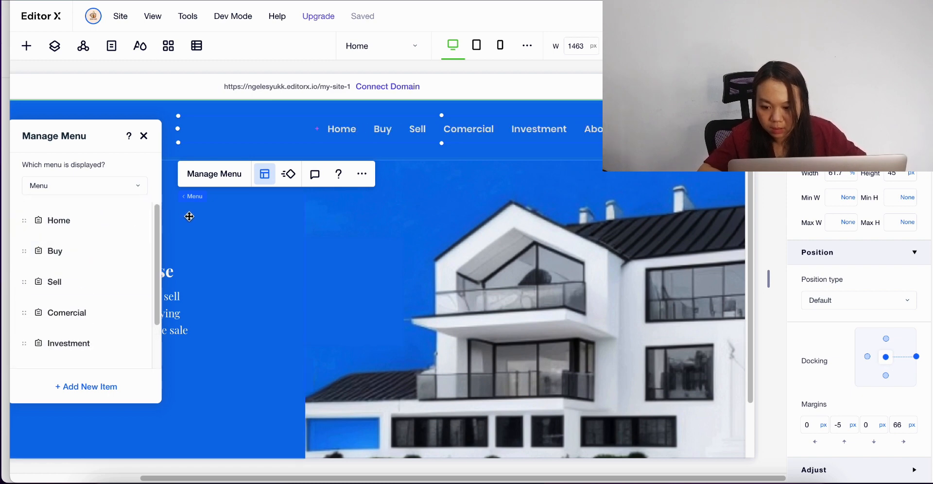
left_click(366, 236)
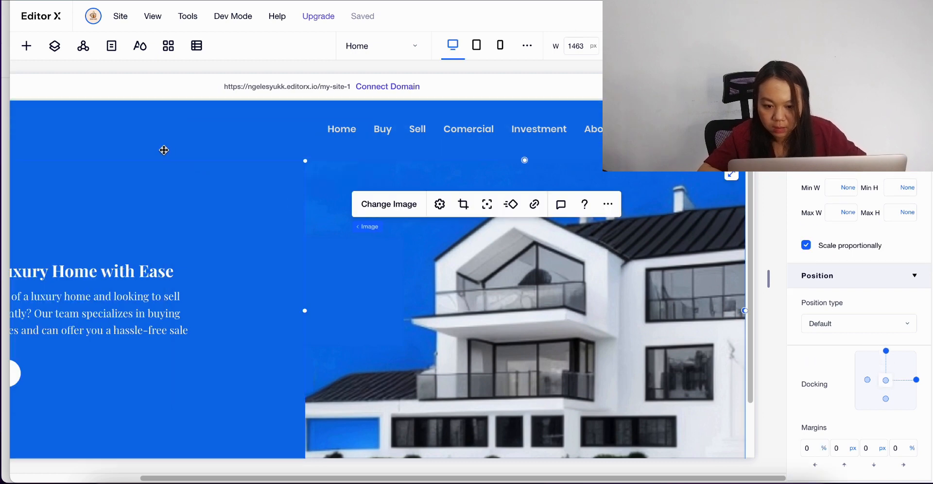
Step: Move the hero's grouped heading, paragraph and Get Yours Now! button upward within the blue container
scroll(451, 246, "left", 5)
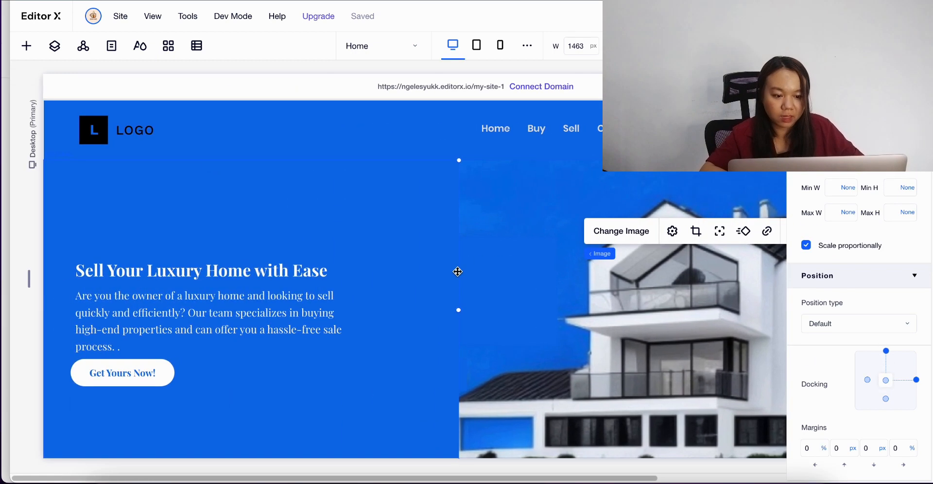
scroll(360, 259, "down", 2)
scroll(374, 268, "right", 4)
scroll(396, 275, "left", 5)
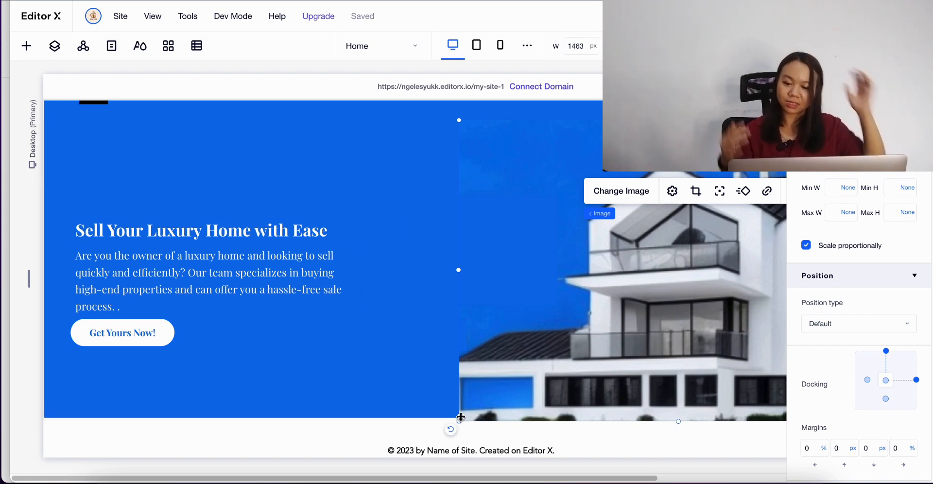
left_click_drag(245, 290, 249, 240)
Step: Enlarge the blue hero container to about 712 by 511 px so it meets the house image's edge and bottom
left_click(584, 203)
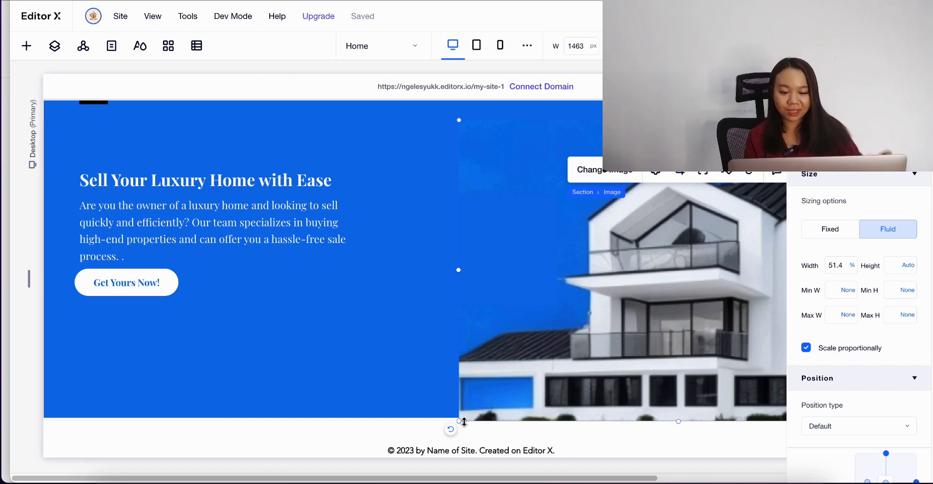
left_click(439, 416)
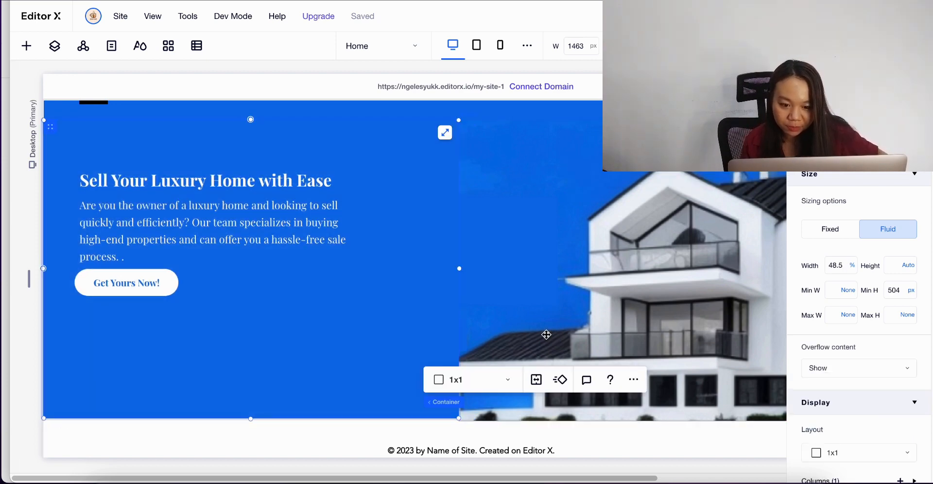
left_click(546, 335)
left_click(439, 406)
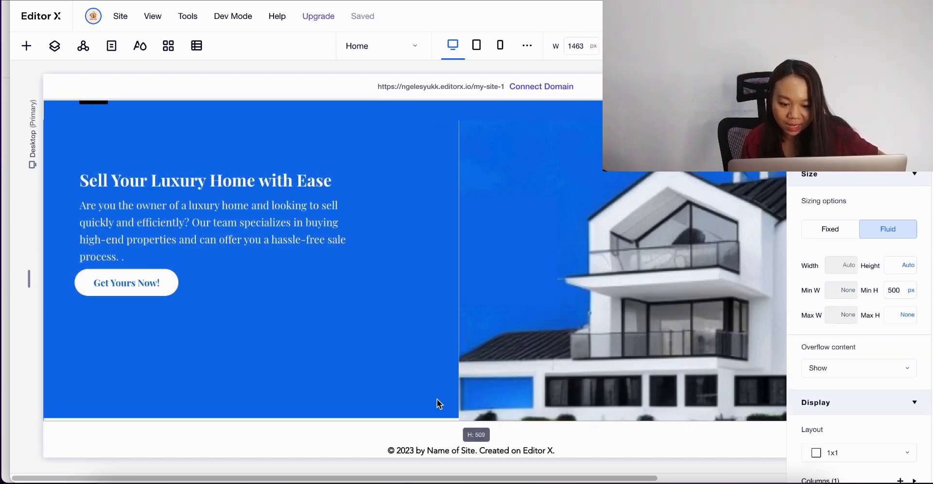
left_click(439, 408)
left_click_drag(460, 422, 464, 422)
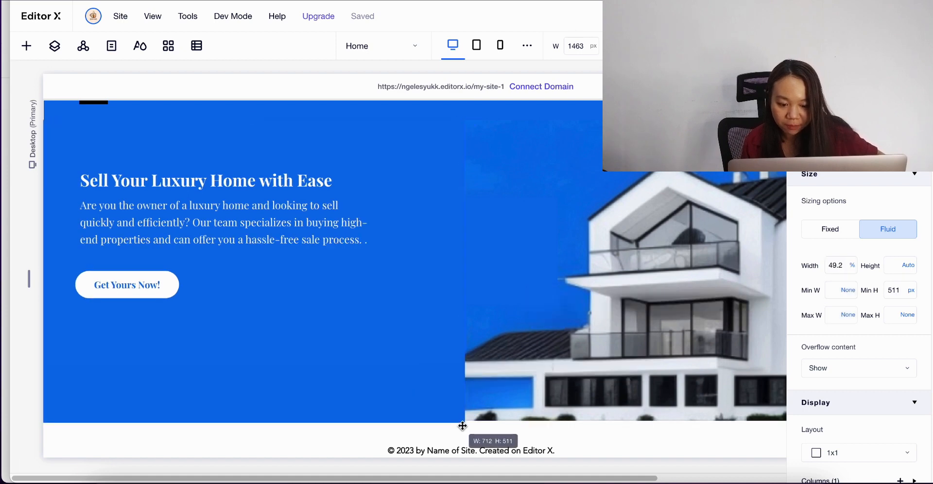
Step: Review the hero section and header across the page, checking the house image, text group, logo and navigation menu
left_click(560, 351)
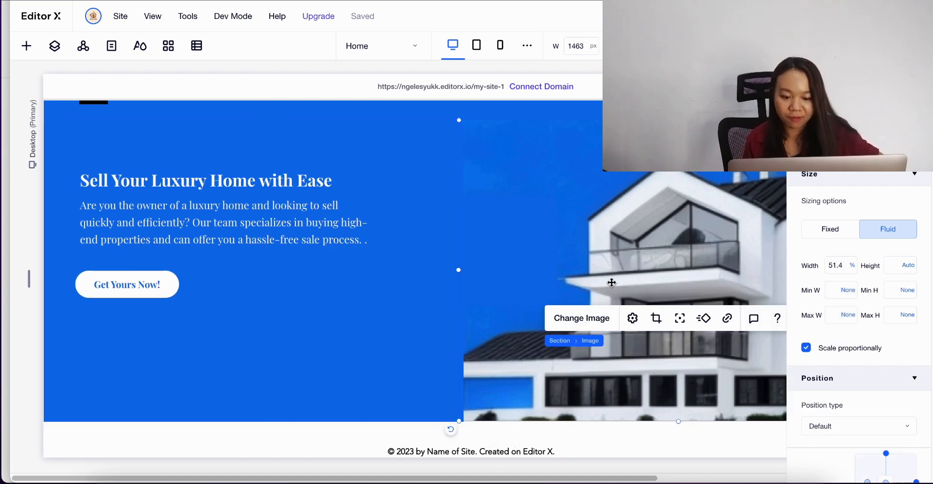
scroll(913, 213, "down", 2)
scroll(236, 142, "down", 1)
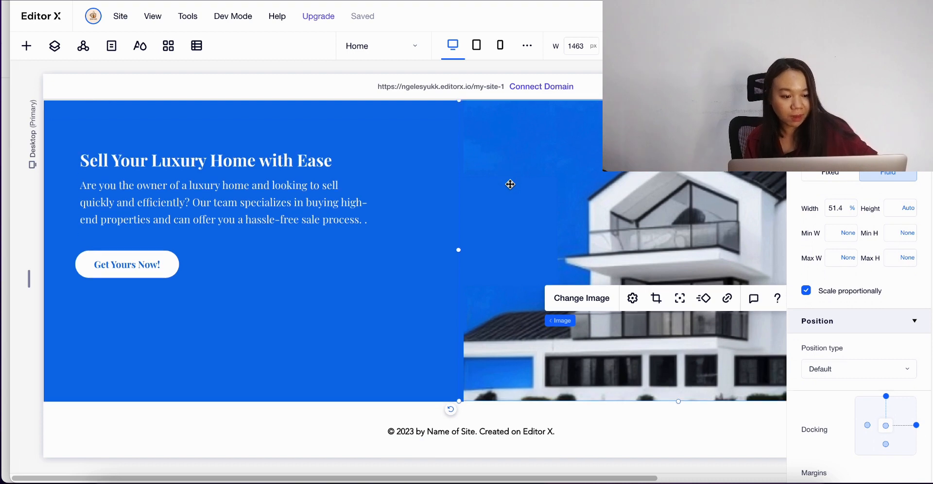
scroll(236, 142, "up", 2)
left_click(332, 194)
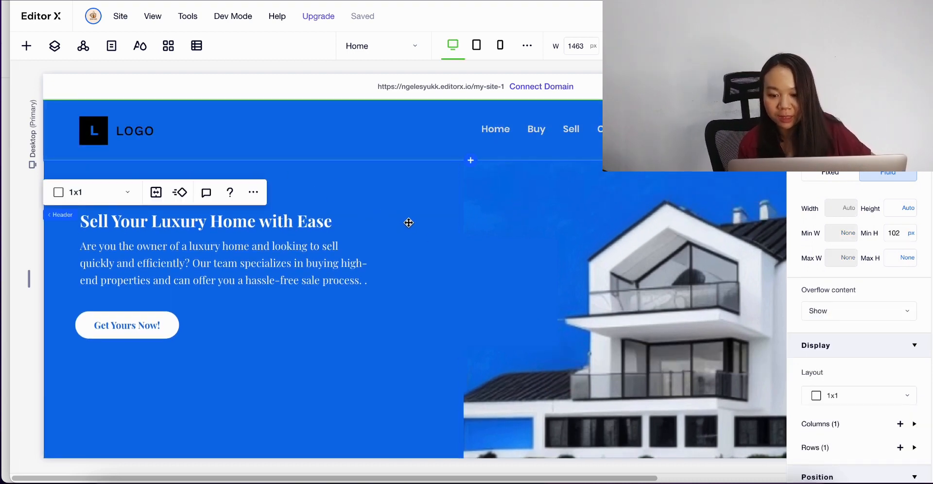
left_click(404, 219)
scroll(548, 306, "down", 1)
scroll(548, 306, "right", 3)
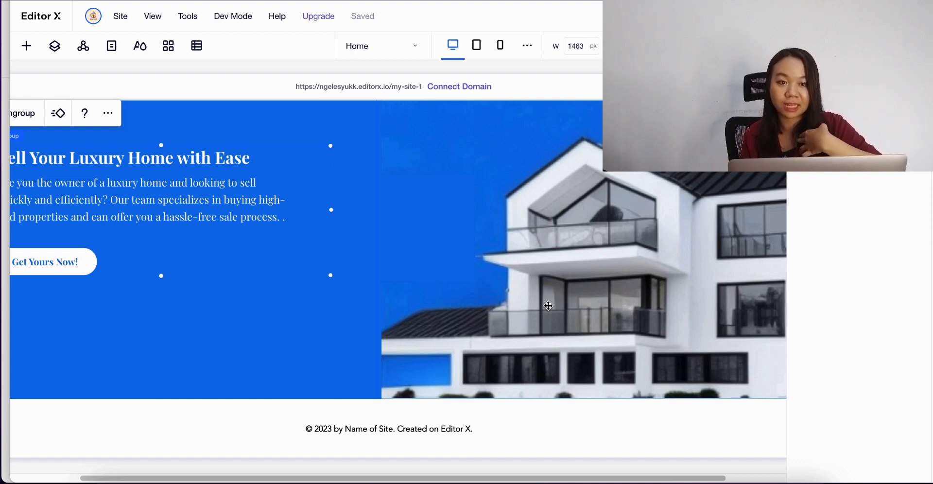
scroll(548, 306, "up", 3)
scroll(548, 306, "right", 3)
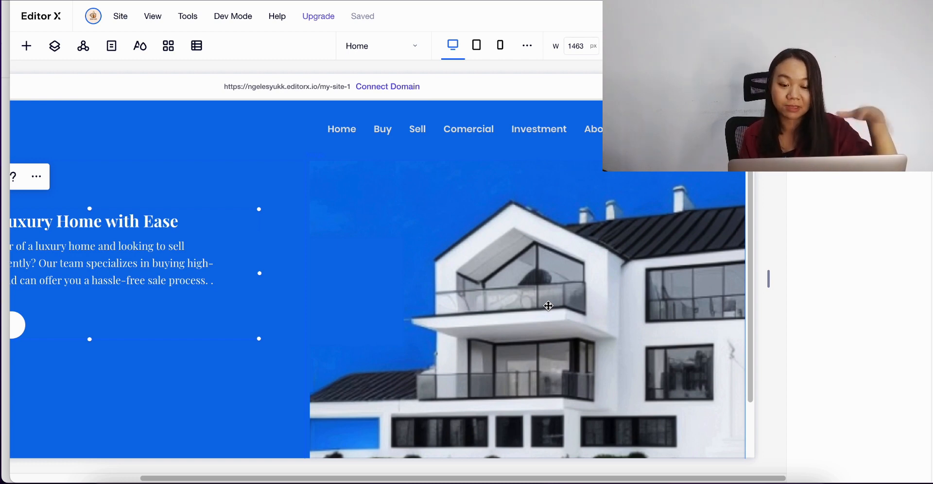
scroll(549, 305, "left", 3)
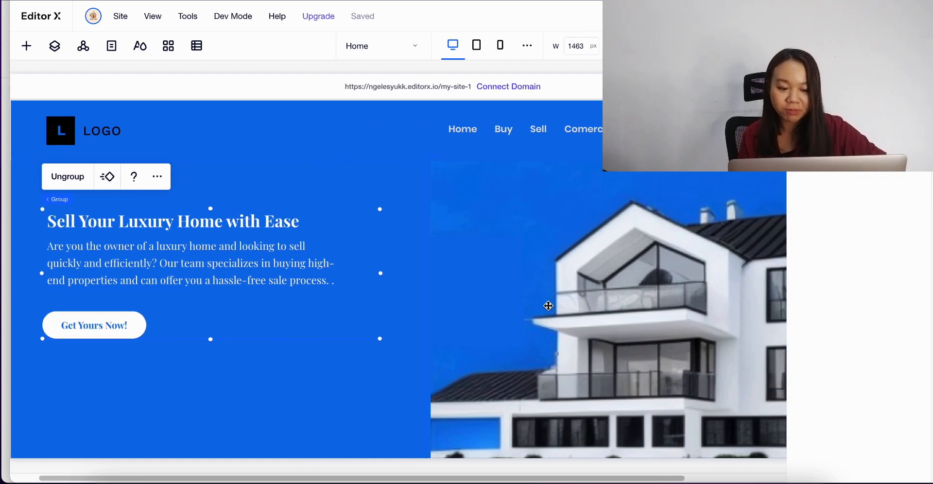